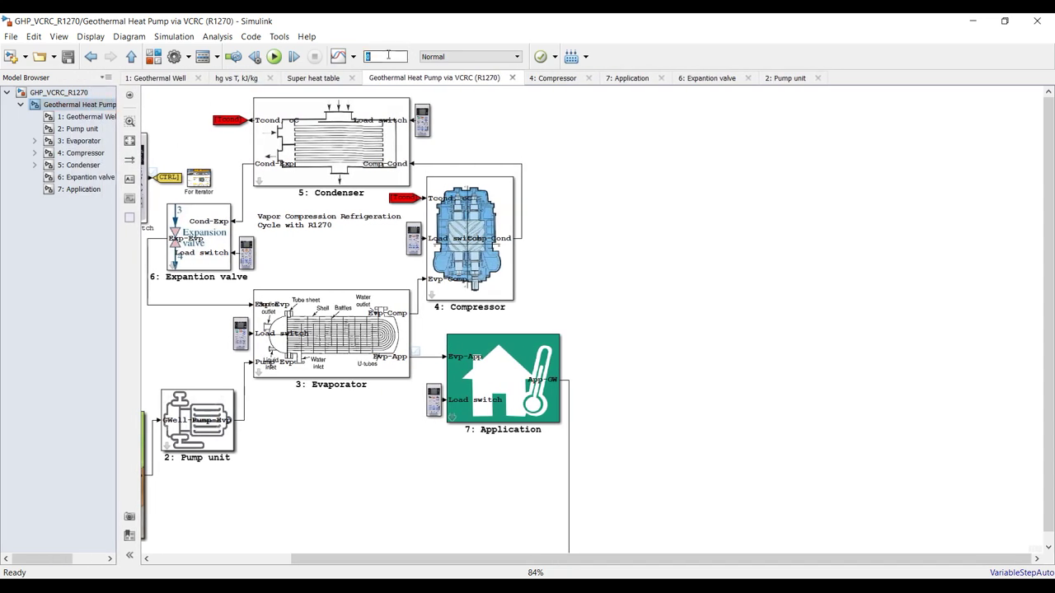
# - Read the mask description of the top-level Geothermal Heat Pump via VCRC (R1270) block
pyautogui.click(130, 141)
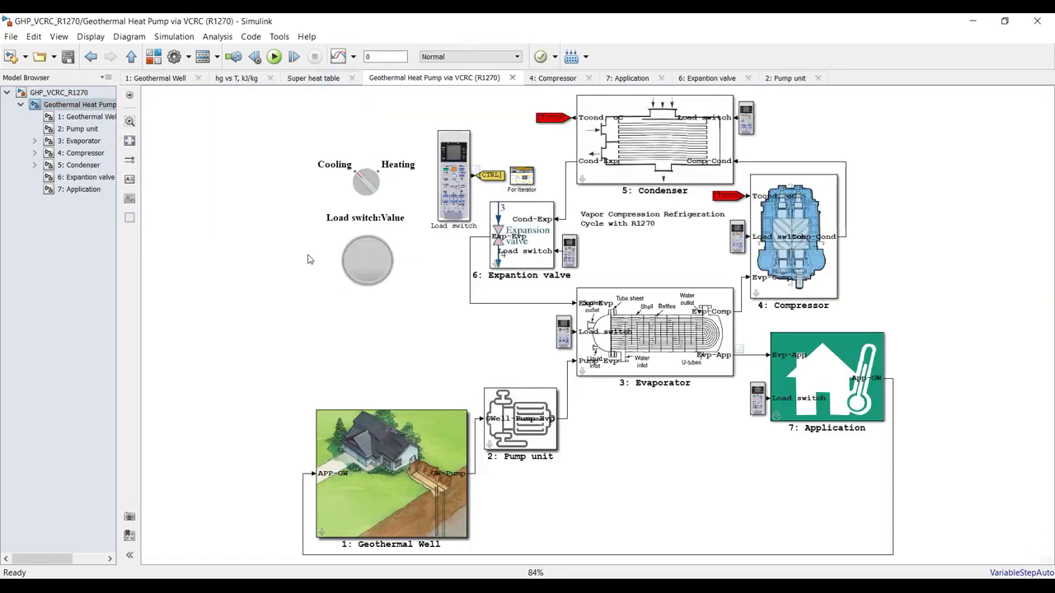
pyautogui.click(357, 181)
pyautogui.click(207, 219)
pyautogui.click(74, 92)
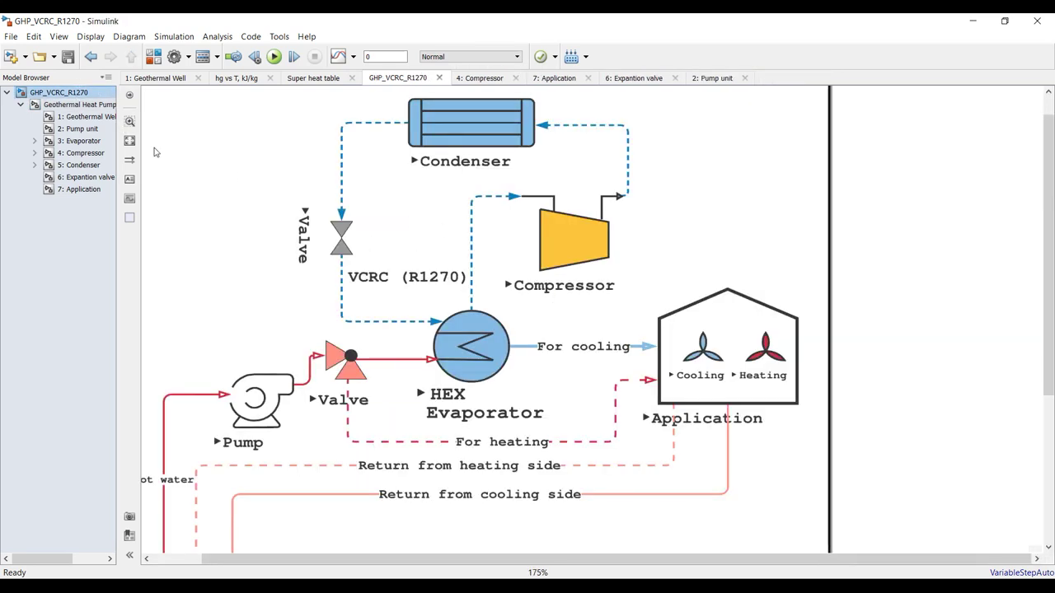
pyautogui.click(134, 141)
pyautogui.doubleClick(485, 223)
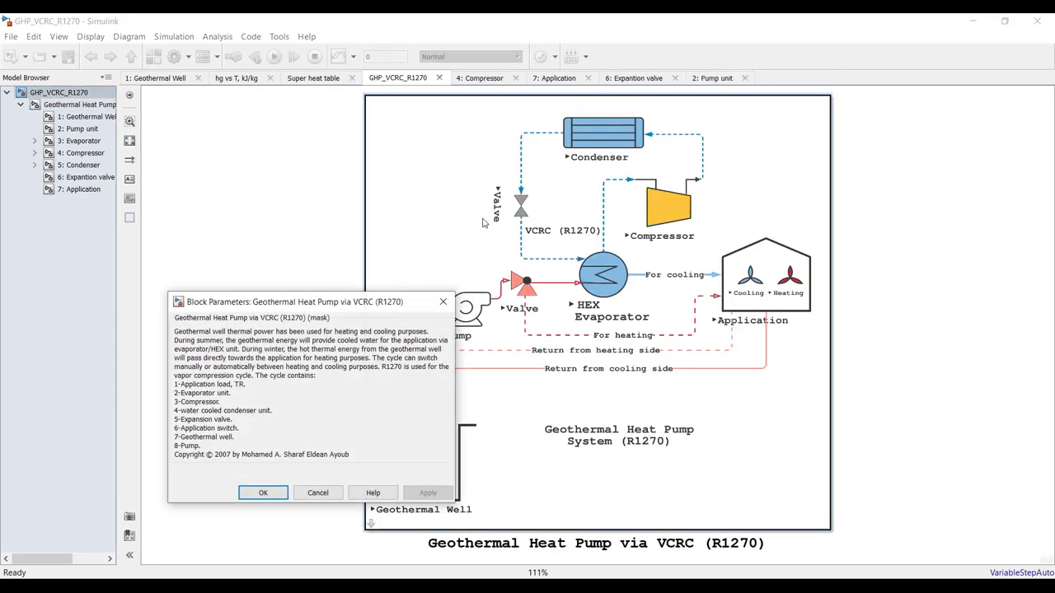
pyautogui.click(263, 493)
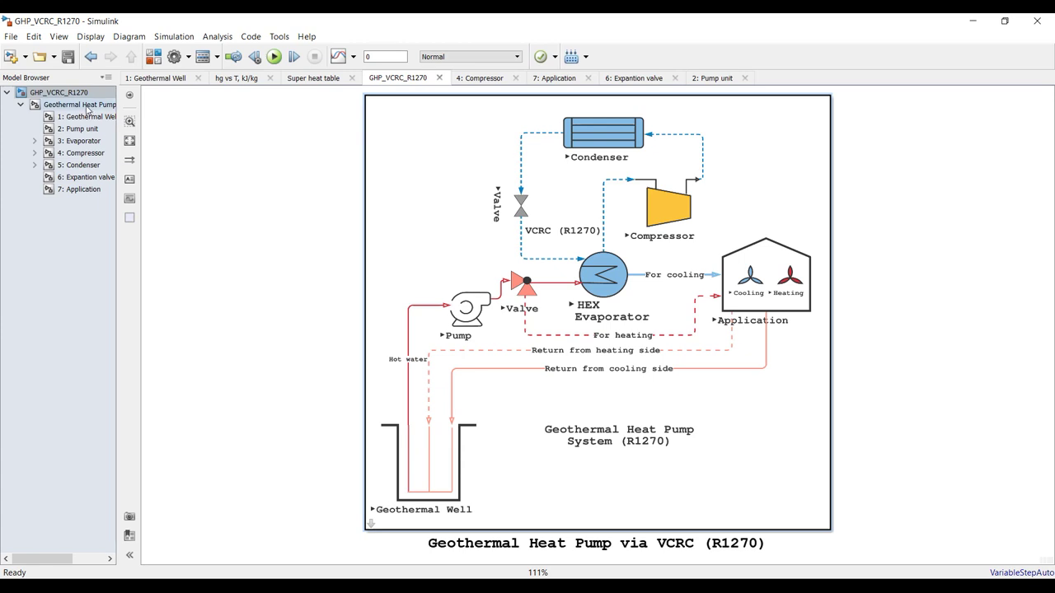
# - In the heat pump subsystem, set the Geothermal Well's ambient temperature to 5 °C and check its steam pipe diameter and well depth
pyautogui.click(82, 105)
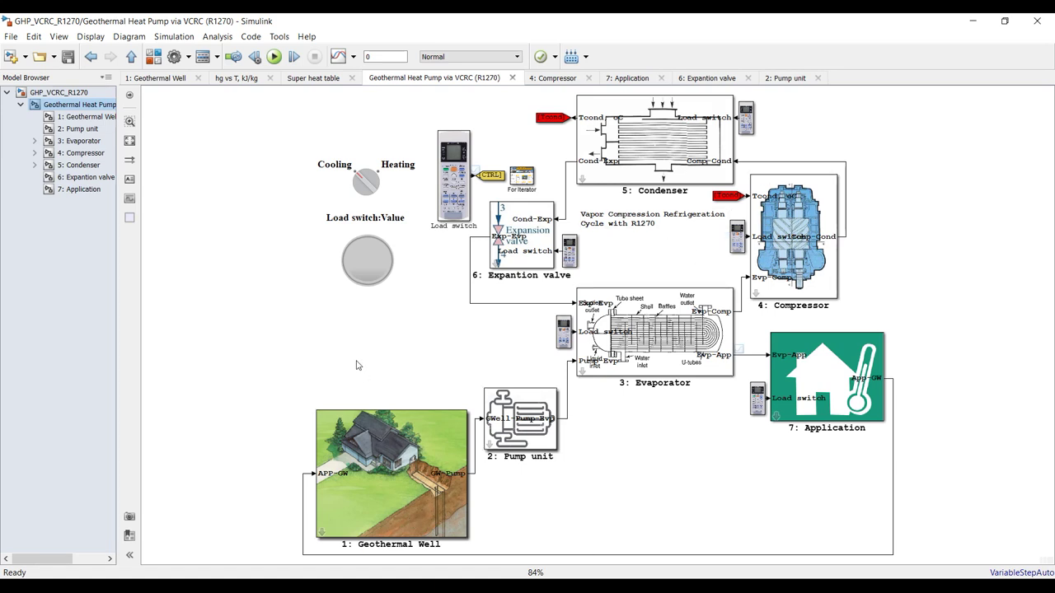
pyautogui.doubleClick(386, 476)
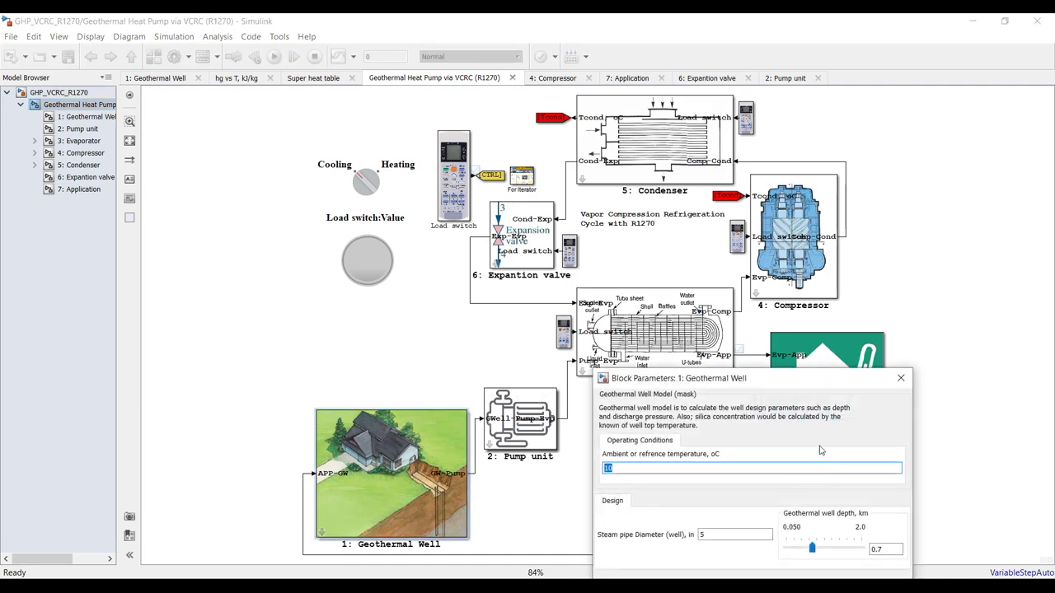
pyautogui.moveTo(820, 391); pyautogui.dragTo(660, 205)
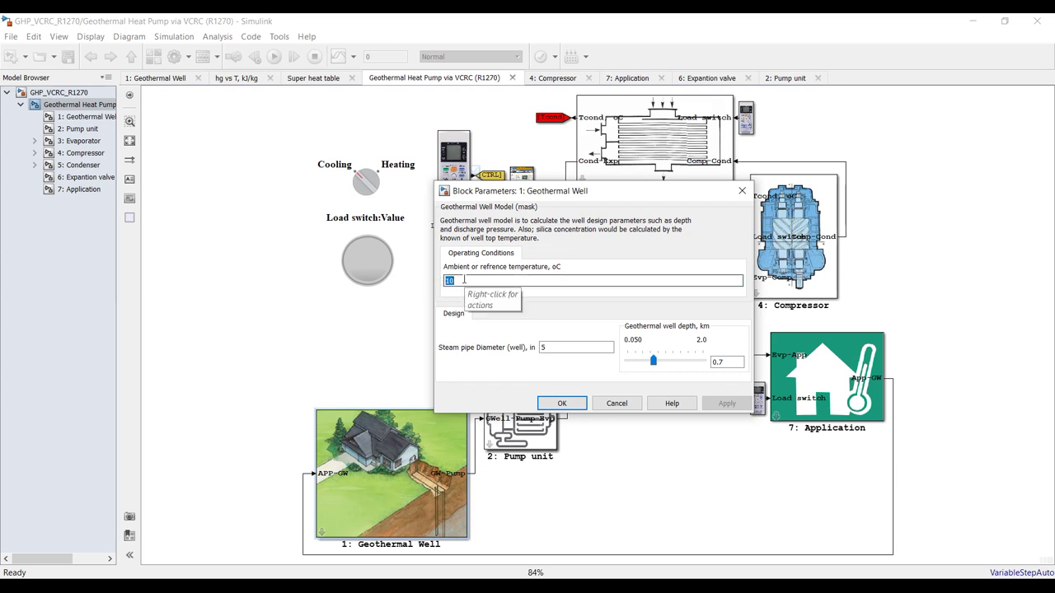
pyautogui.write('5')
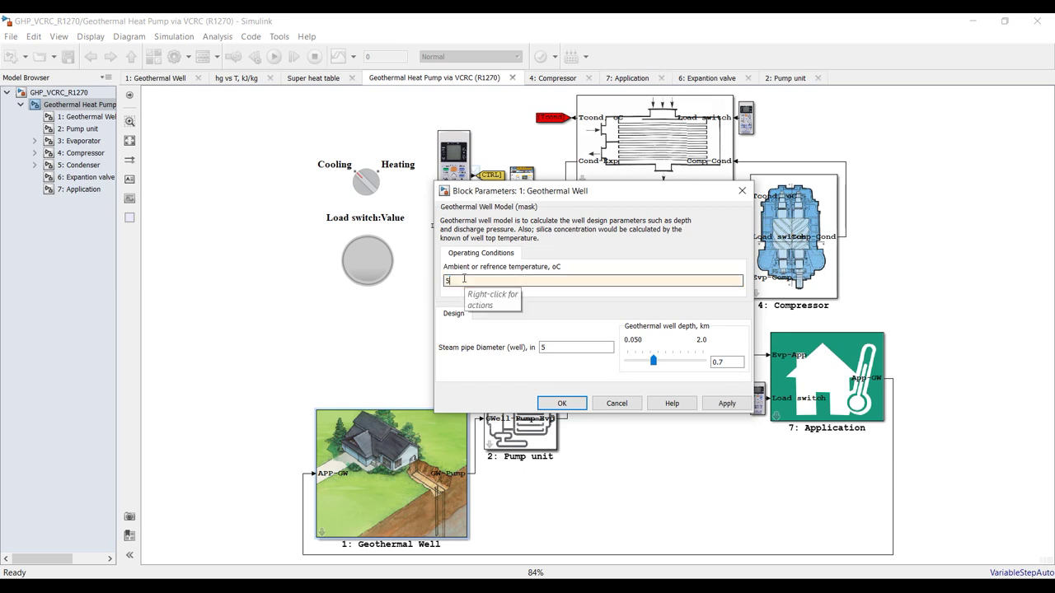
pyautogui.click(723, 405)
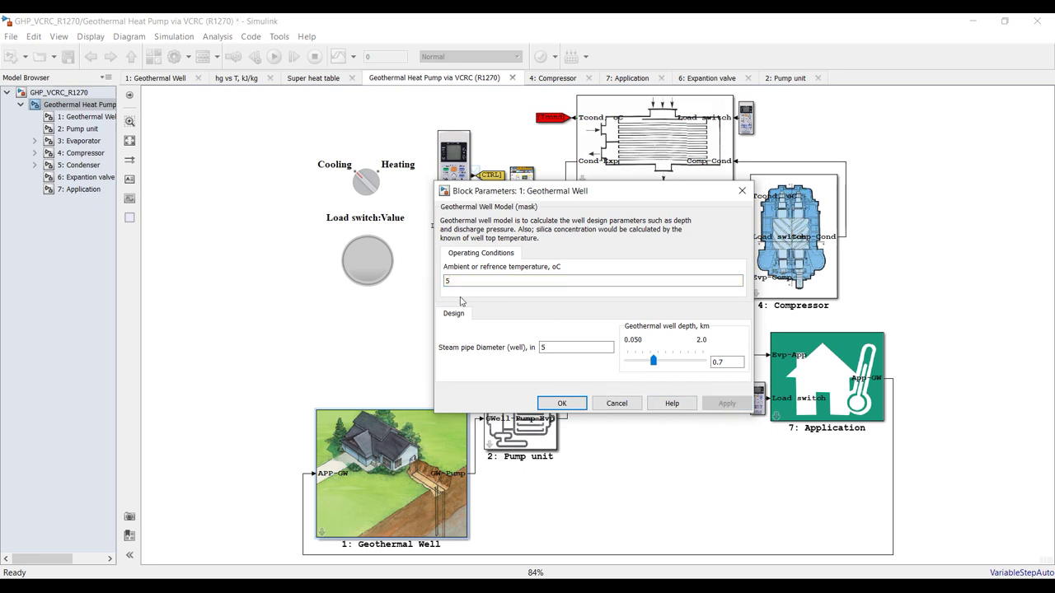
pyautogui.doubleClick(567, 350)
pyautogui.doubleClick(724, 363)
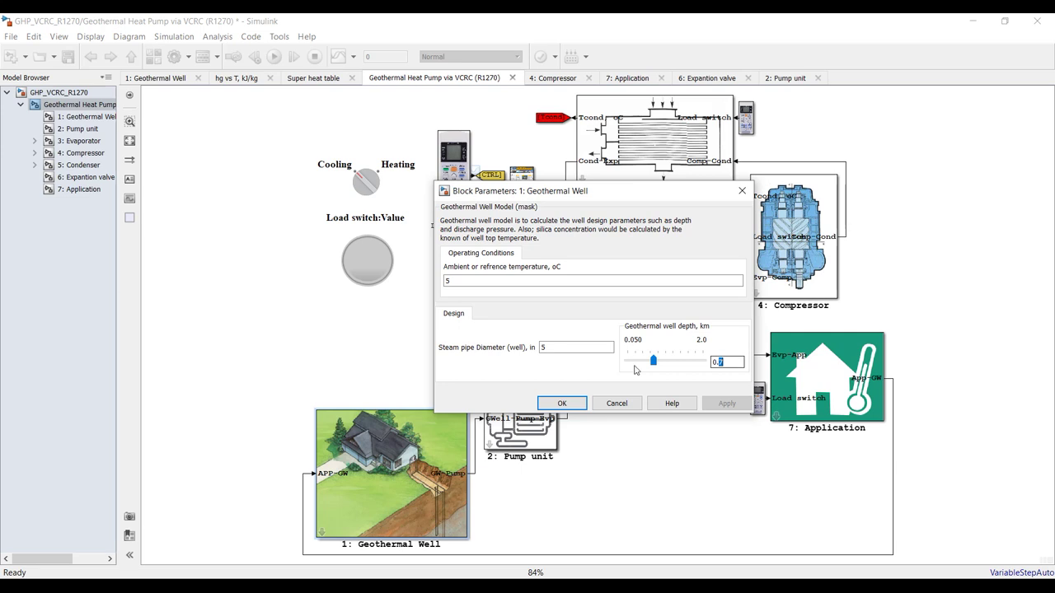
pyautogui.click(562, 404)
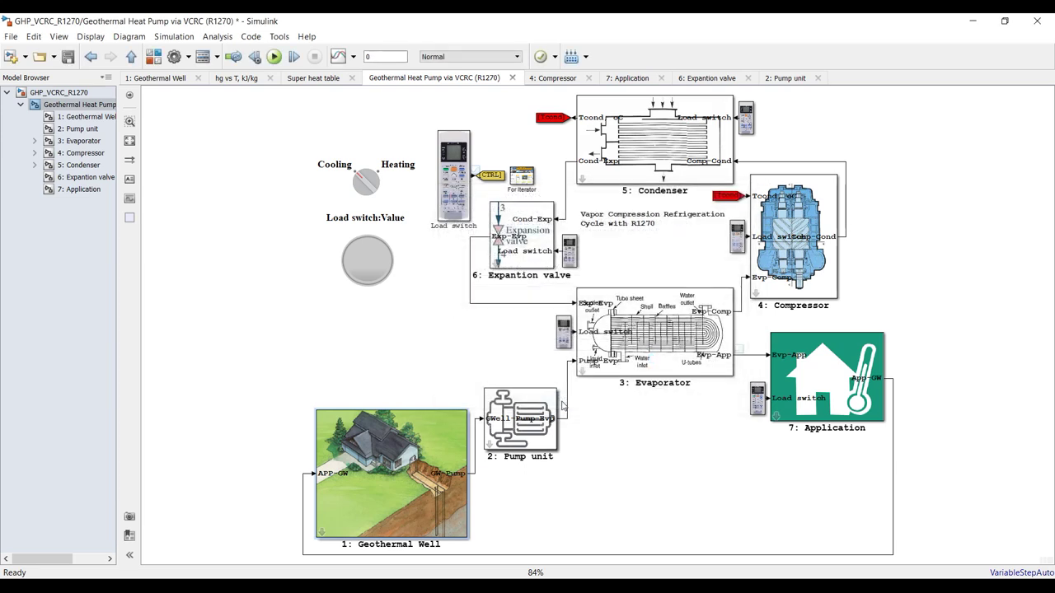
# - Review the Pump unit's ambient temperature and pump efficiency parameters
pyautogui.click(520, 432)
pyautogui.doubleClick(520, 432)
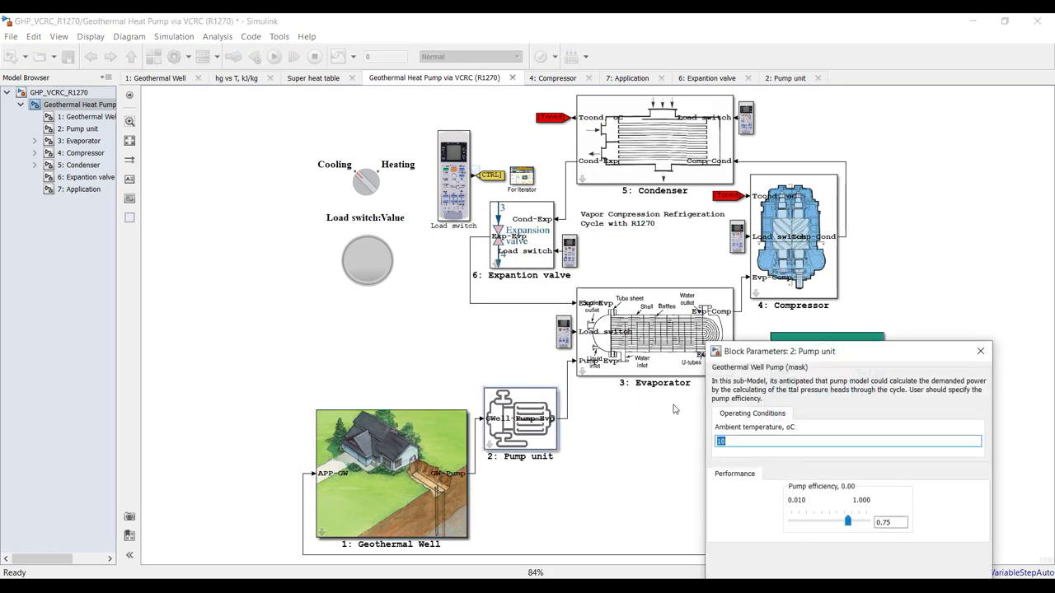
pyautogui.moveTo(824, 351); pyautogui.dragTo(566, 134)
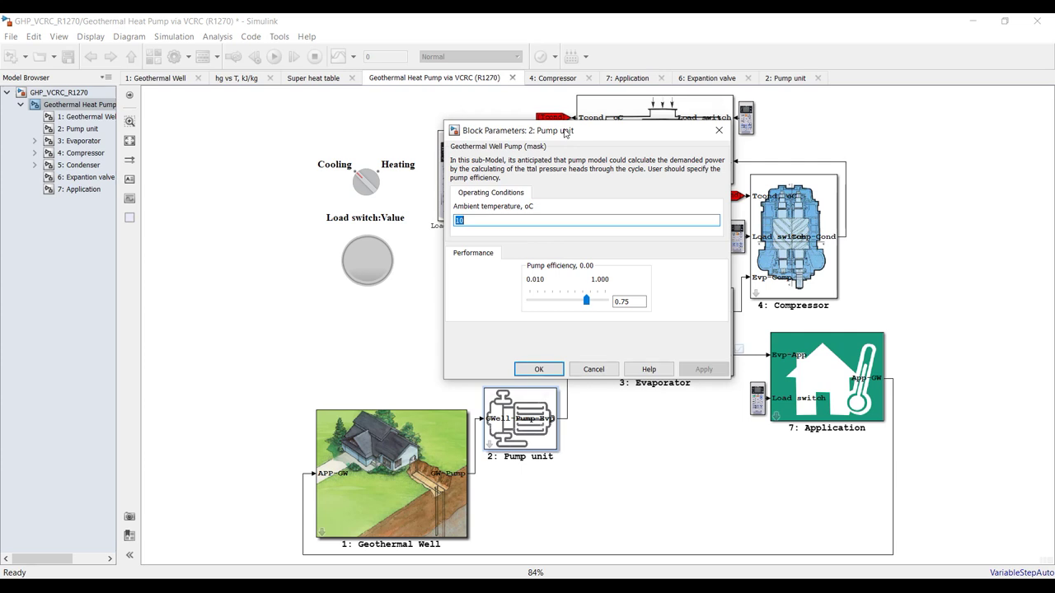
pyautogui.click(629, 302)
pyautogui.click(549, 373)
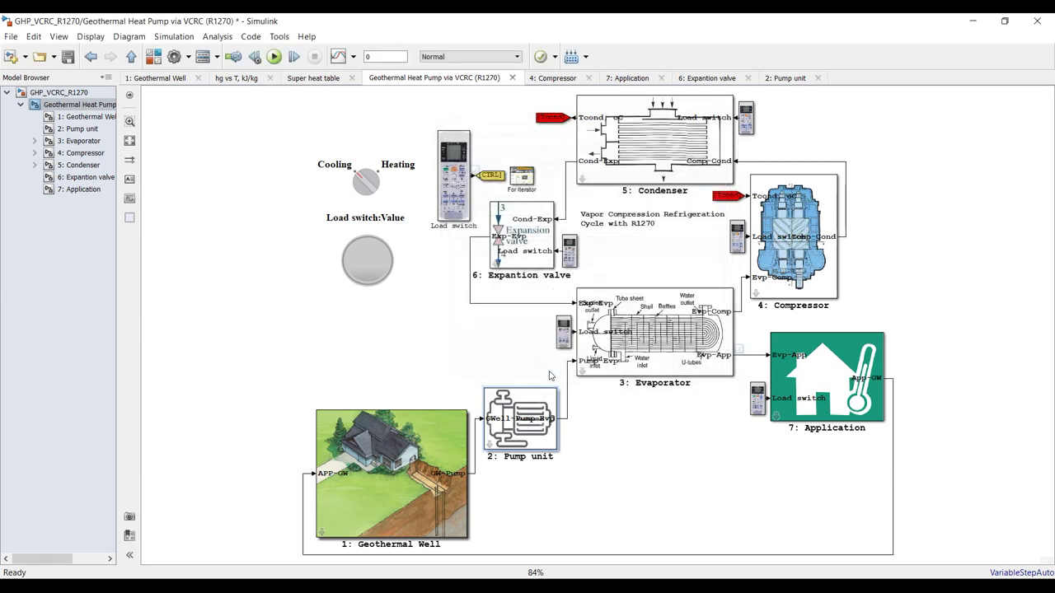
# - Open the Evaporator's parameters and review its temperature, effectiveness and coil diameters
pyautogui.doubleClick(630, 324)
pyautogui.moveTo(630, 303); pyautogui.dragTo(634, 138)
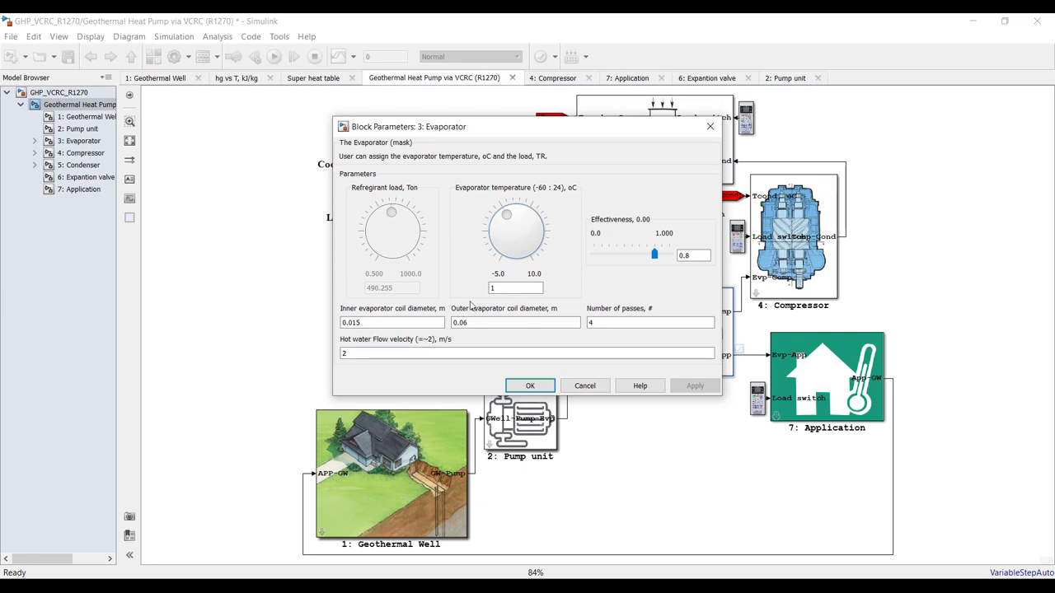
pyautogui.doubleClick(508, 286)
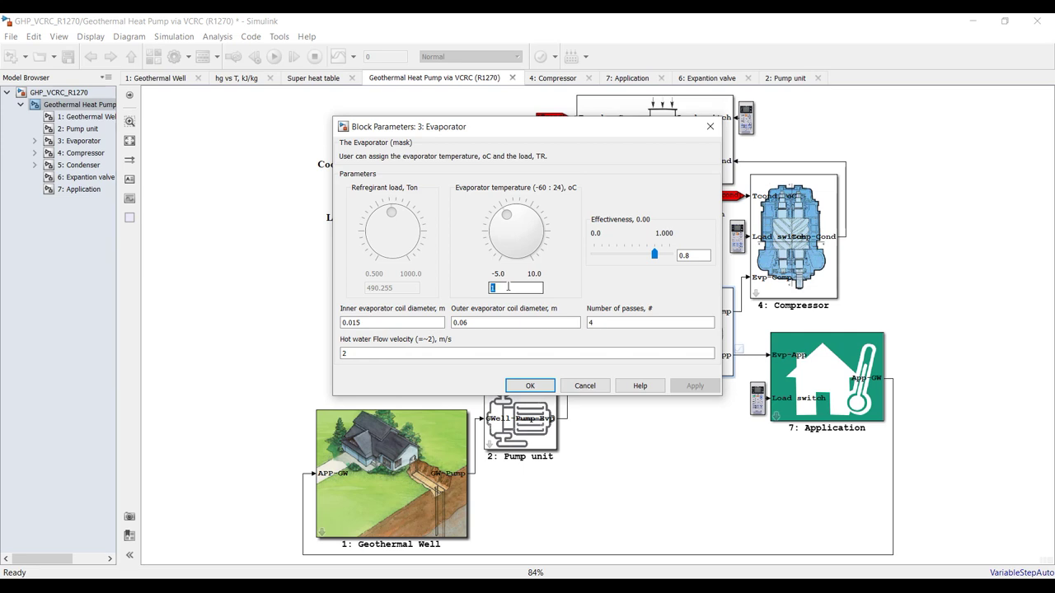
pyautogui.doubleClick(705, 258)
pyautogui.doubleClick(400, 321)
pyautogui.press('Tab')
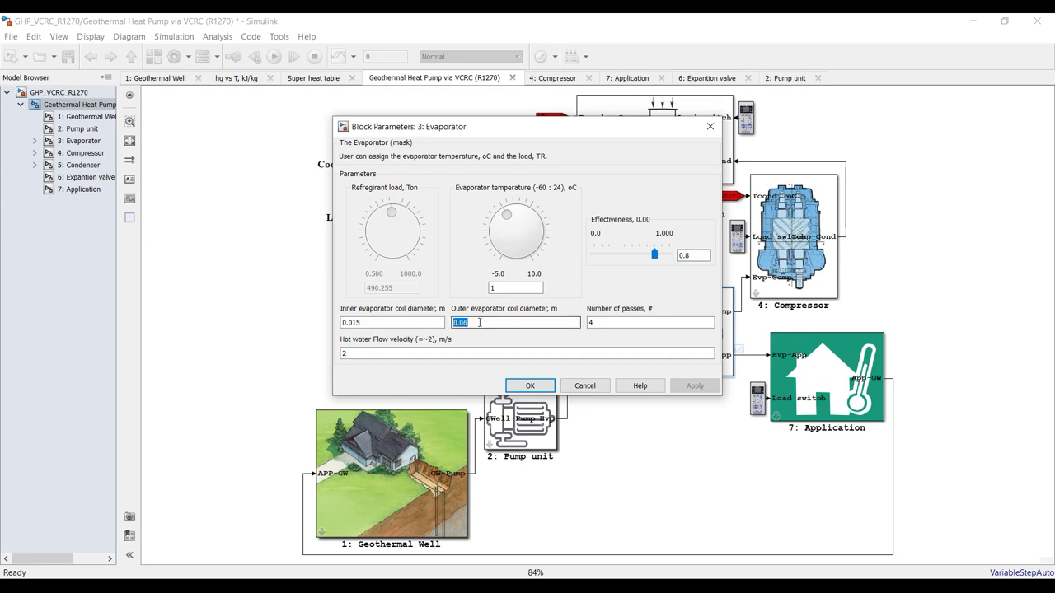
pyautogui.doubleClick(398, 321)
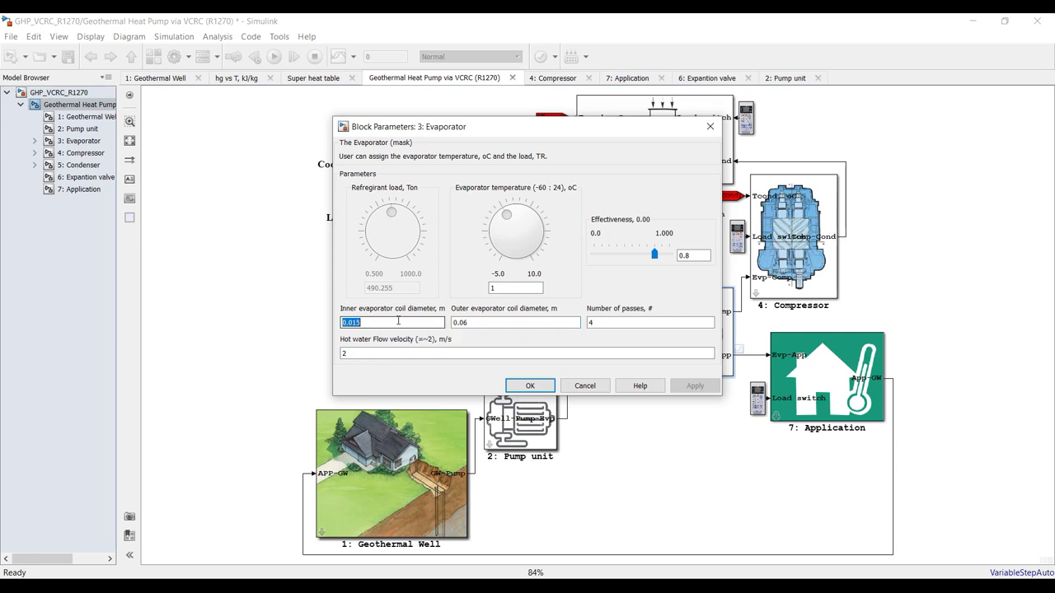
# - Set the Evaporator's outer coil diameter to 0.016 m, check the number of passes and hot water velocity, and apply
pyautogui.doubleClick(487, 323)
pyautogui.click(463, 323)
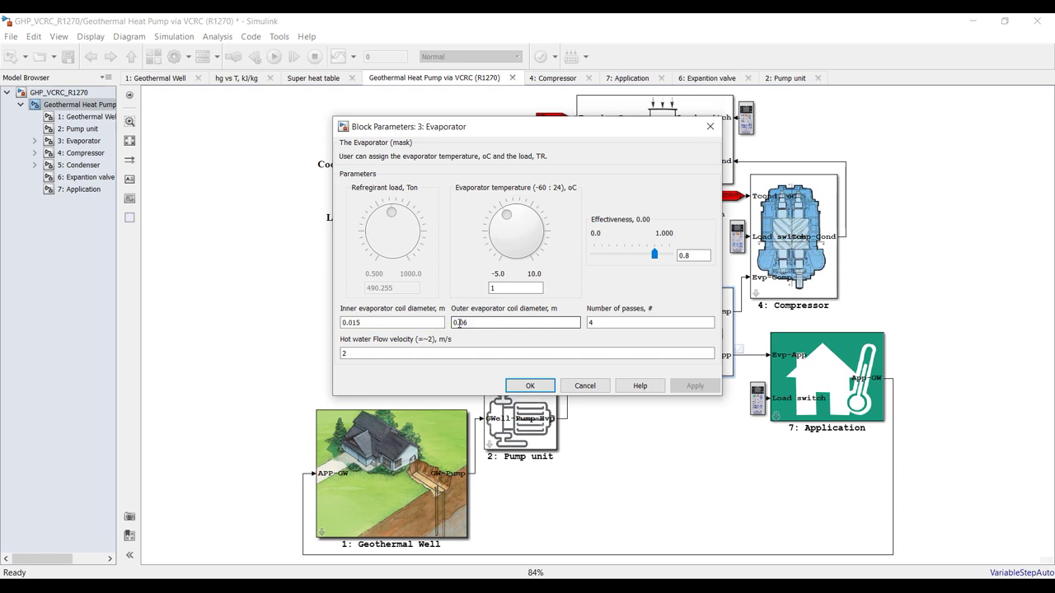
pyautogui.write('1')
pyautogui.doubleClick(599, 324)
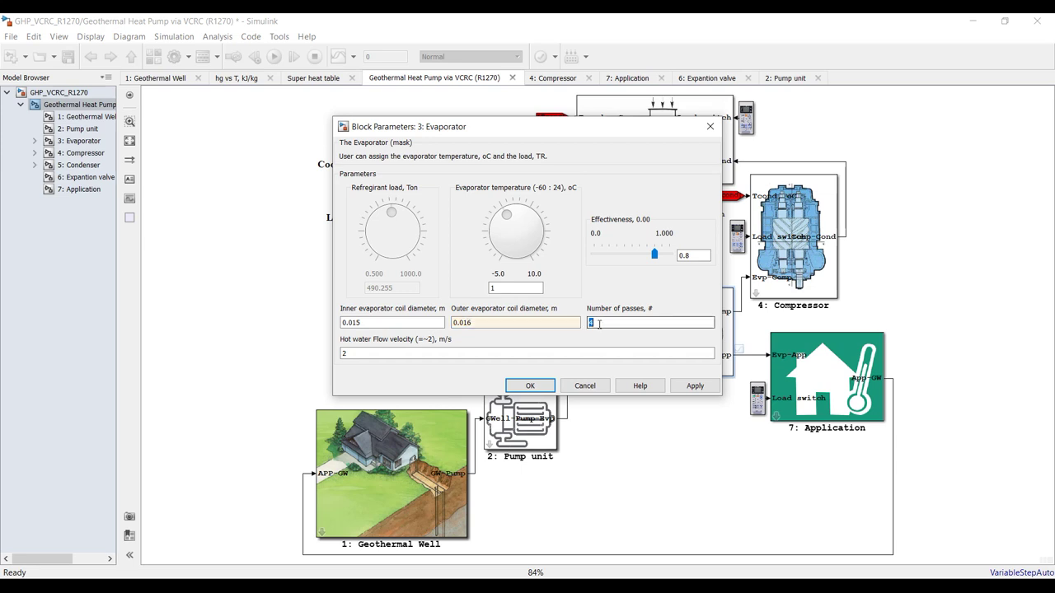
pyautogui.doubleClick(383, 358)
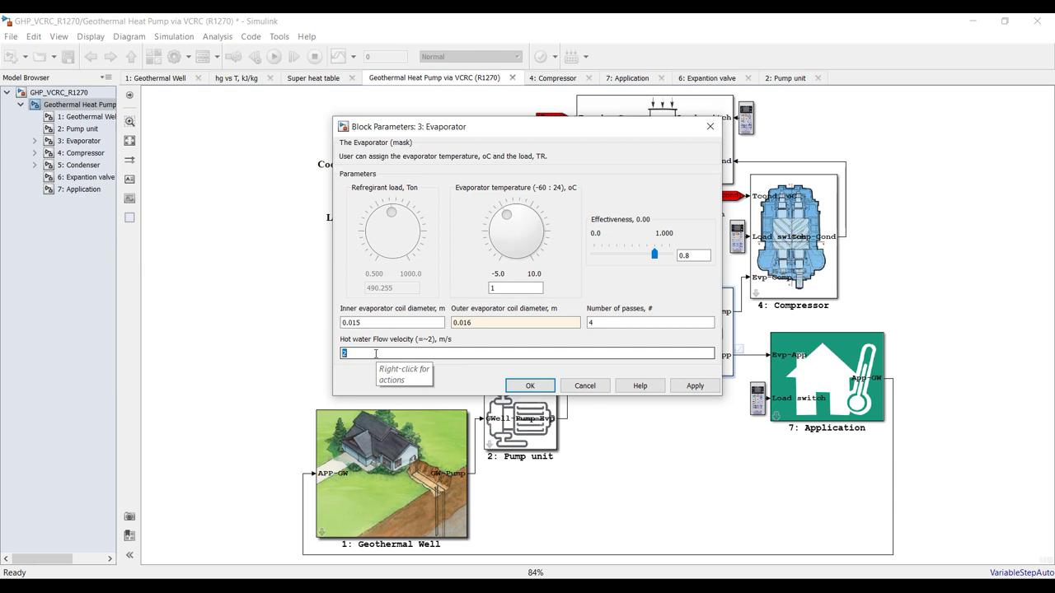
pyautogui.click(696, 386)
pyautogui.click(548, 388)
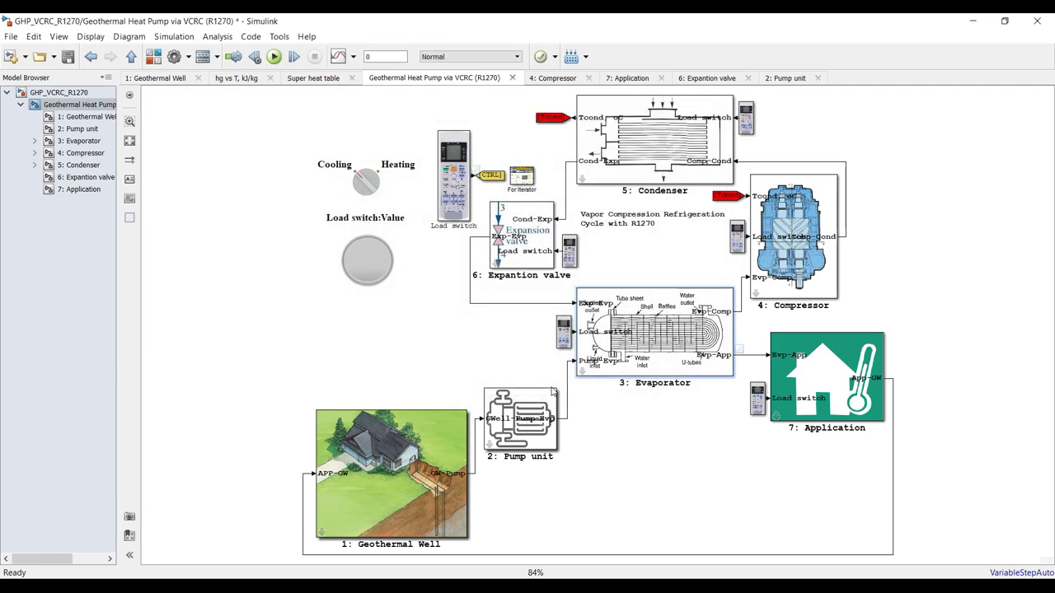
# - Review the Compressor's description and efficiency parameter
pyautogui.click(786, 231)
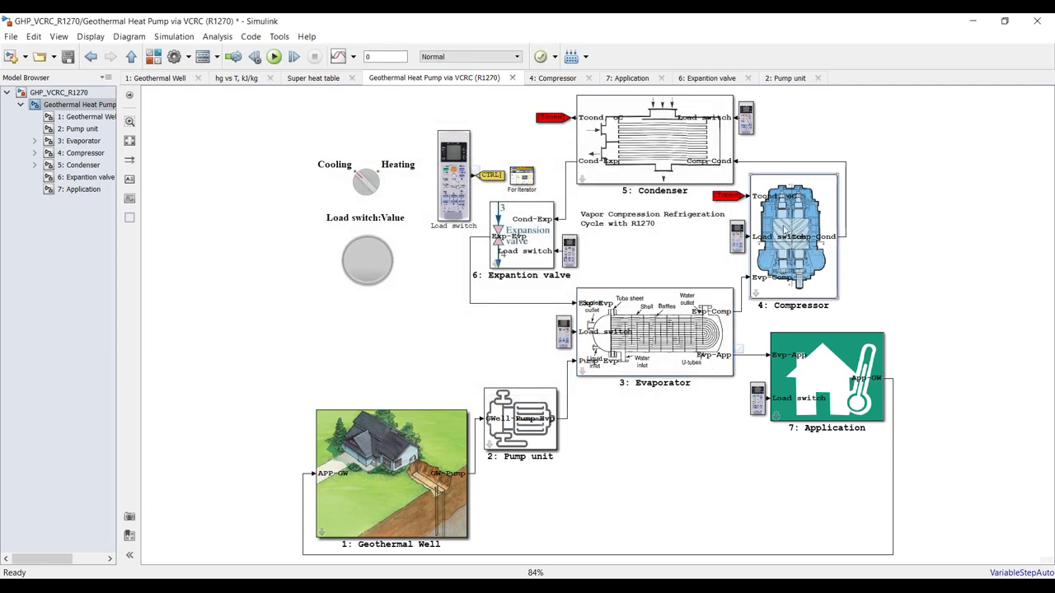
pyautogui.doubleClick(783, 232)
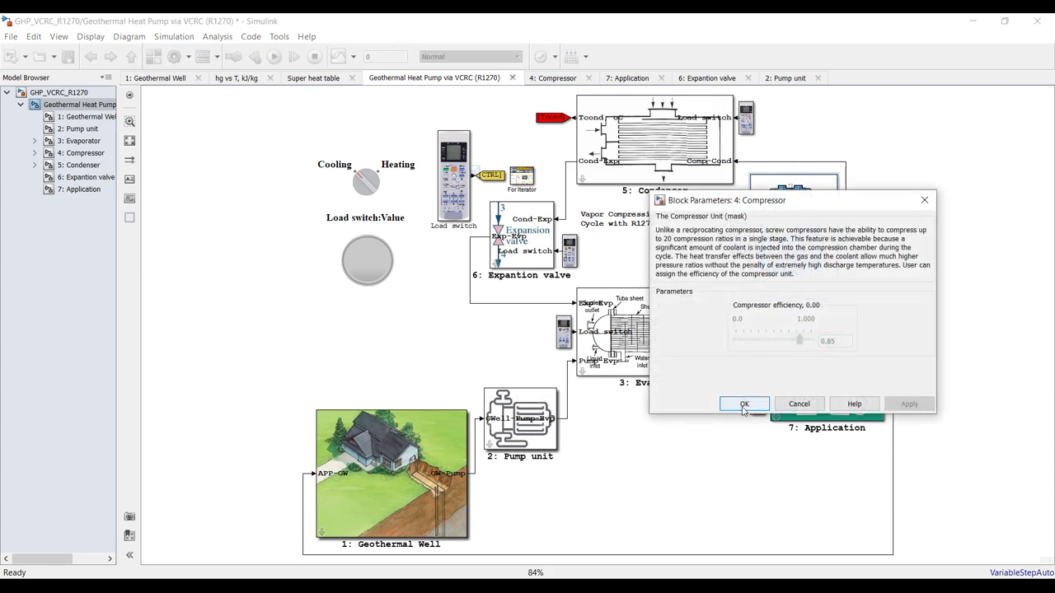
pyautogui.click(743, 404)
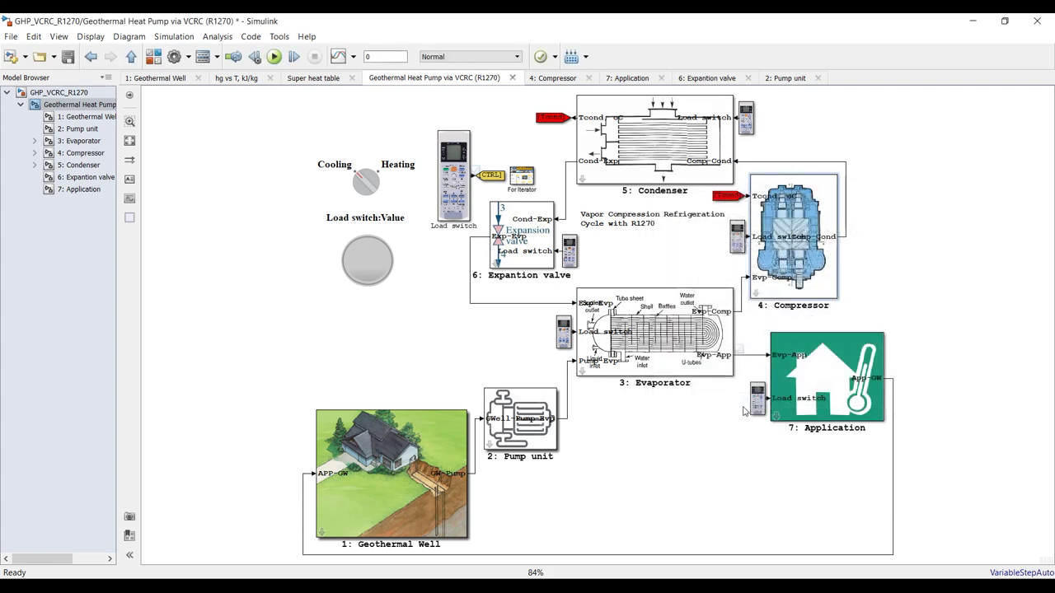
pyautogui.doubleClick(789, 233)
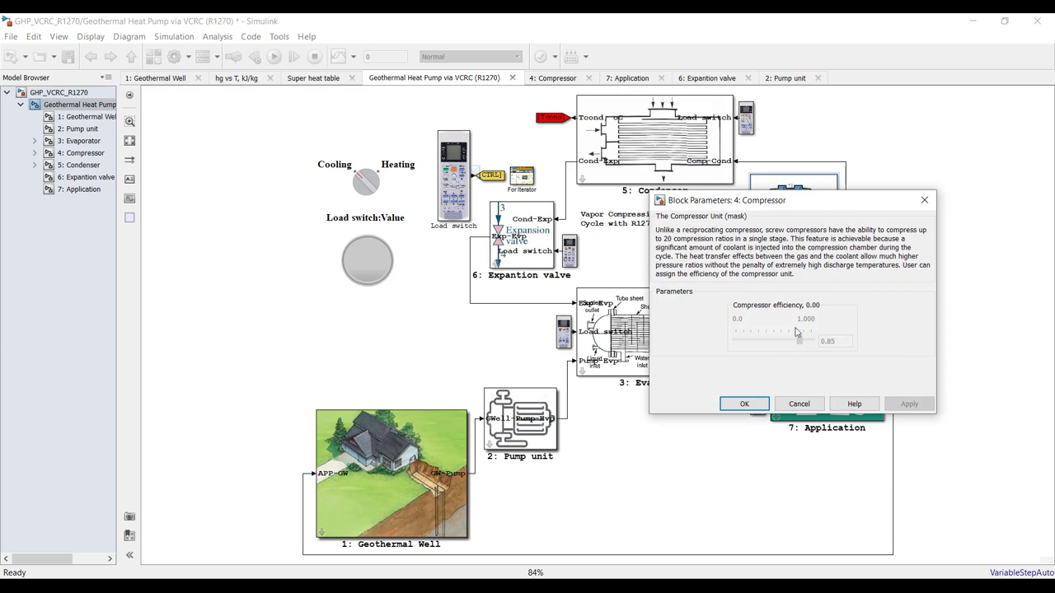
pyautogui.click(743, 404)
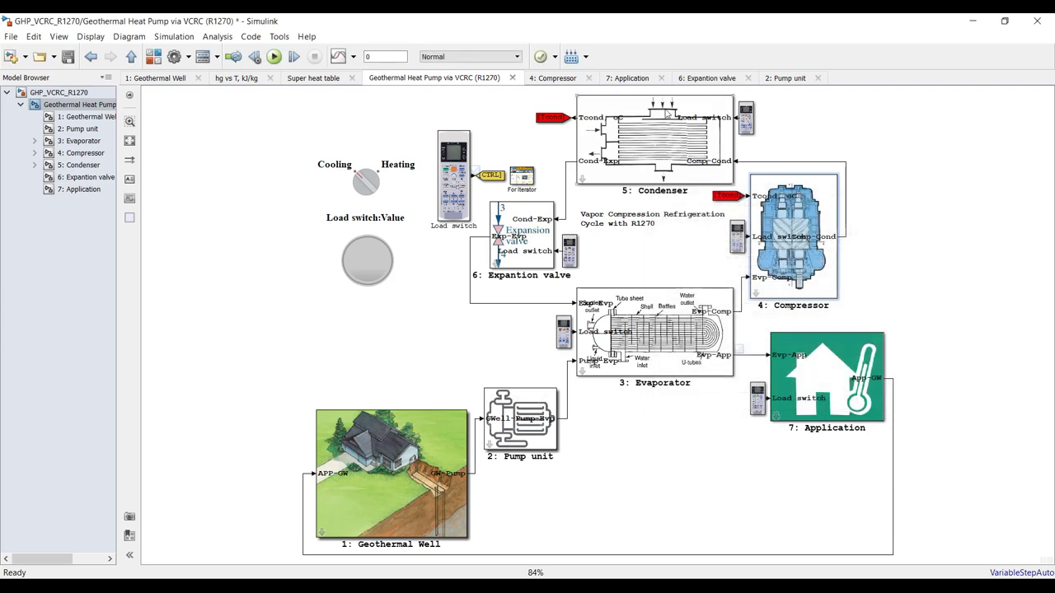
# - Set the Condenser's inlet cooling water temperature to 25 °C and apply it
pyautogui.doubleClick(657, 146)
pyautogui.click(368, 200)
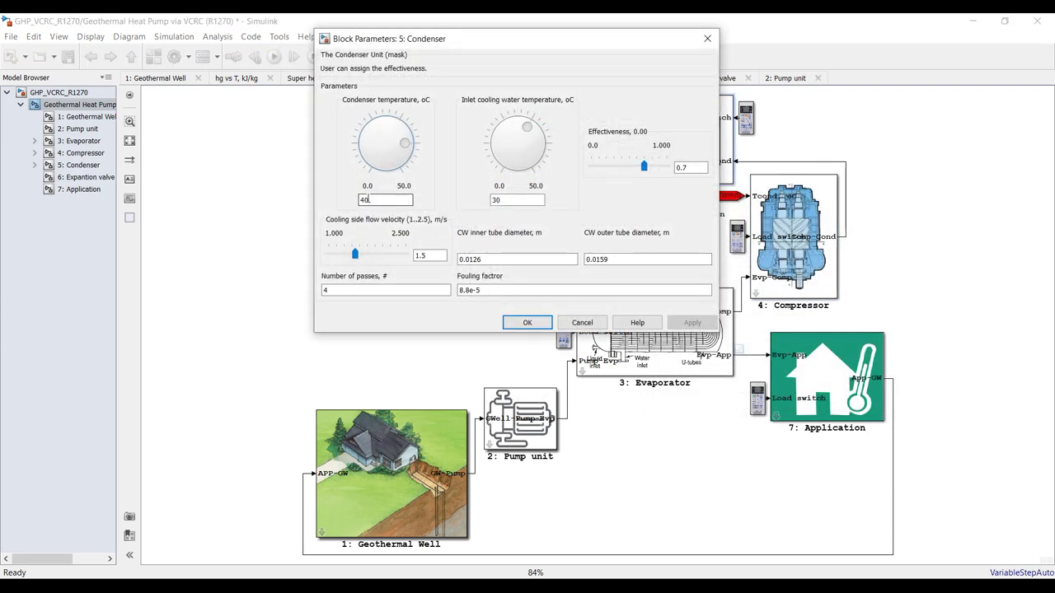
pyautogui.doubleClick(368, 199)
pyautogui.doubleClick(512, 200)
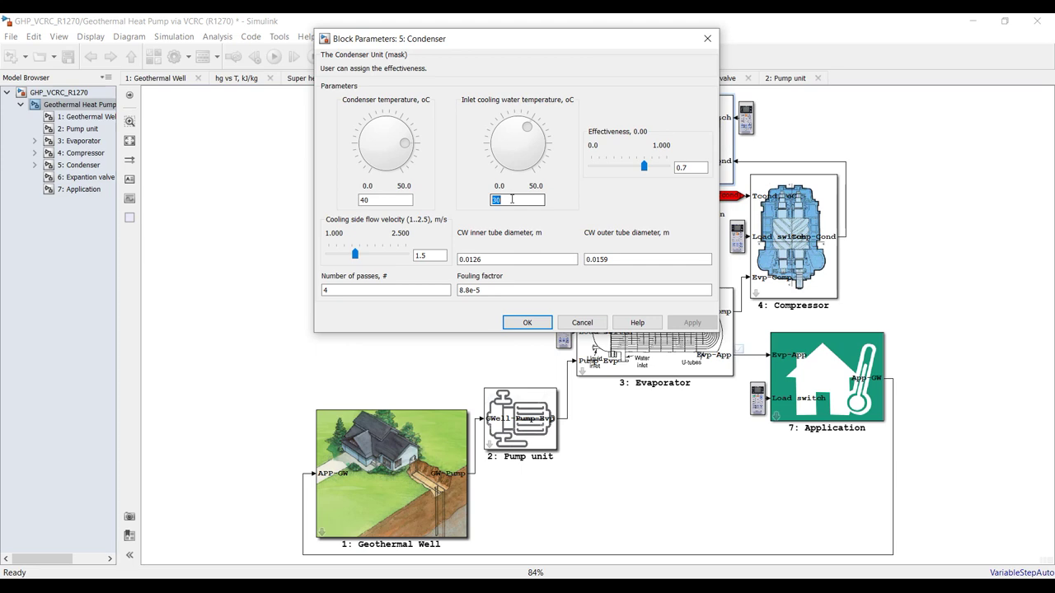
pyautogui.write('25')
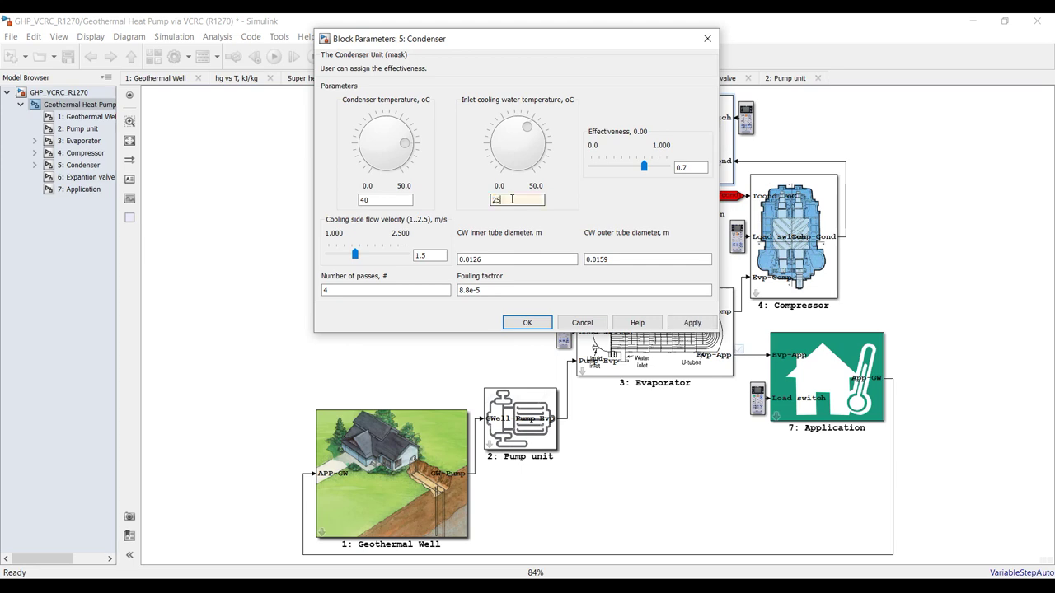
pyautogui.doubleClick(698, 166)
pyautogui.click(692, 322)
# - Set the Condenser's effectiveness to 0.75 and apply it
pyautogui.doubleClick(690, 165)
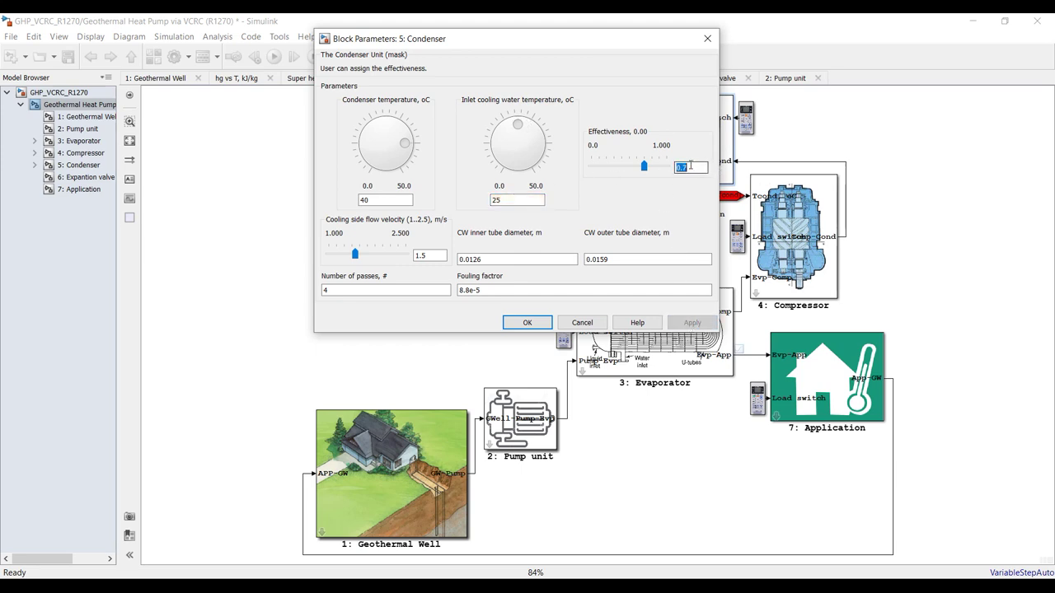
pyautogui.click(691, 166)
pyautogui.write('5')
pyautogui.click(692, 322)
# - Review the Condenser's flow velocity, cooling water tube diameters, number of passes and fouling factor, and close its parameters
pyautogui.doubleClick(431, 256)
pyautogui.doubleClick(536, 258)
pyautogui.press('Tab')
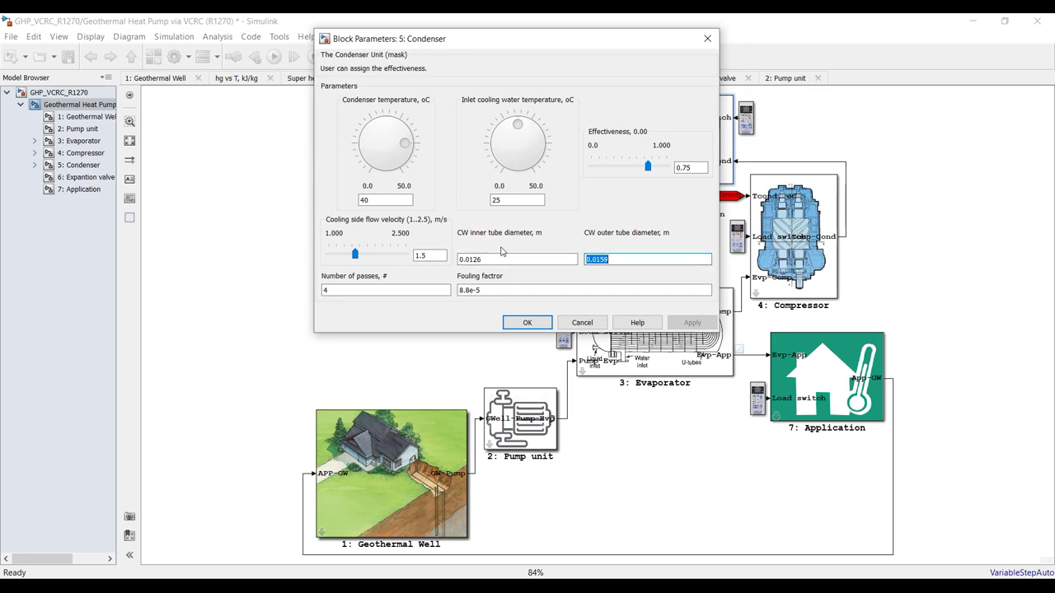
pyautogui.hotkey('shift', 'Tab')
pyautogui.press('Tab')
pyautogui.doubleClick(416, 292)
pyautogui.doubleClick(518, 291)
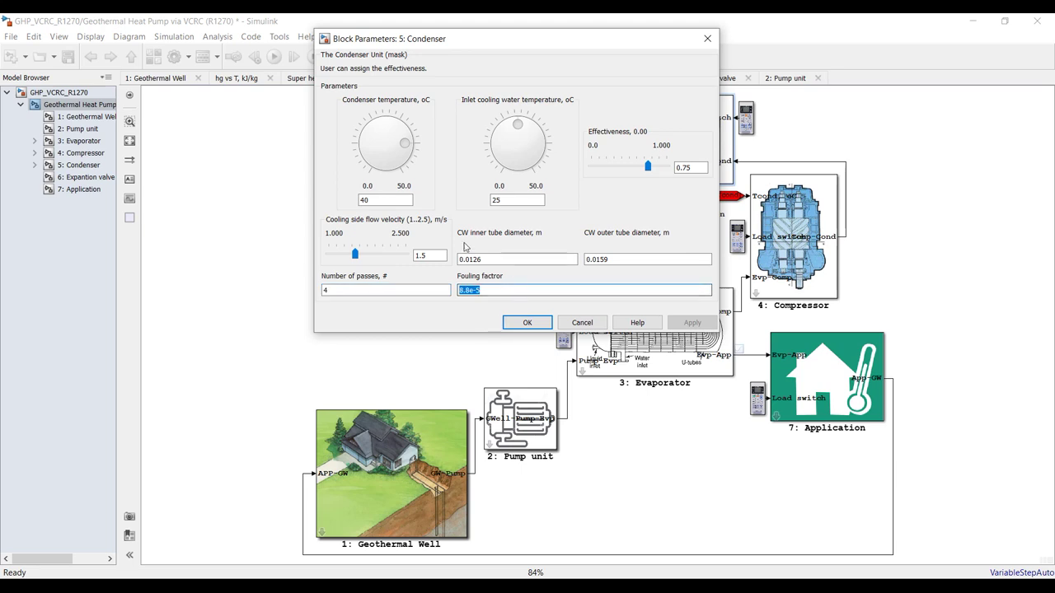
pyautogui.click(528, 322)
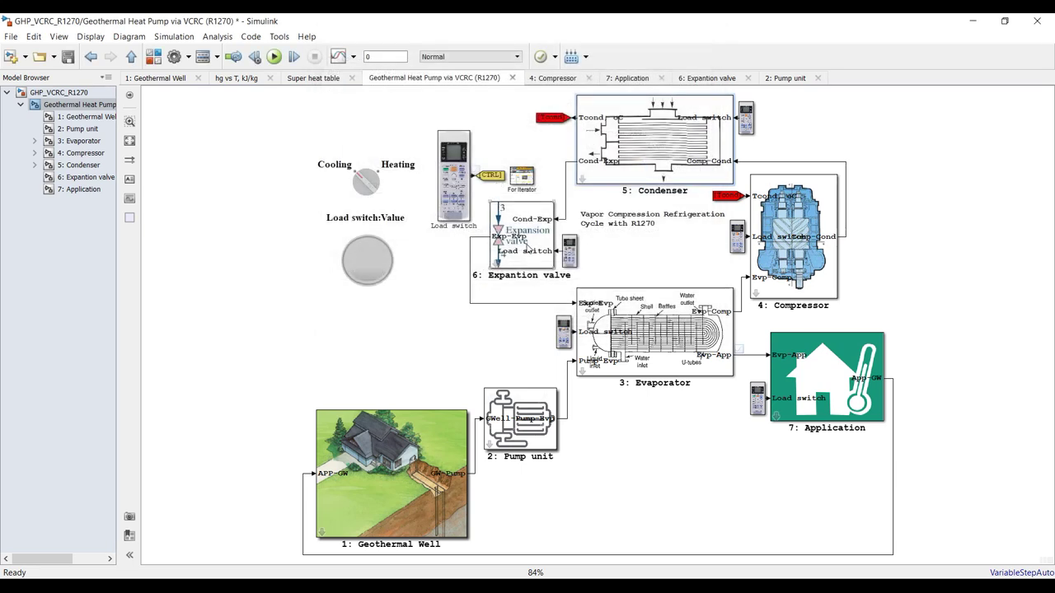
# - View the block parameters of the expansion valve and close them
pyautogui.doubleClick(529, 246)
pyautogui.click(818, 338)
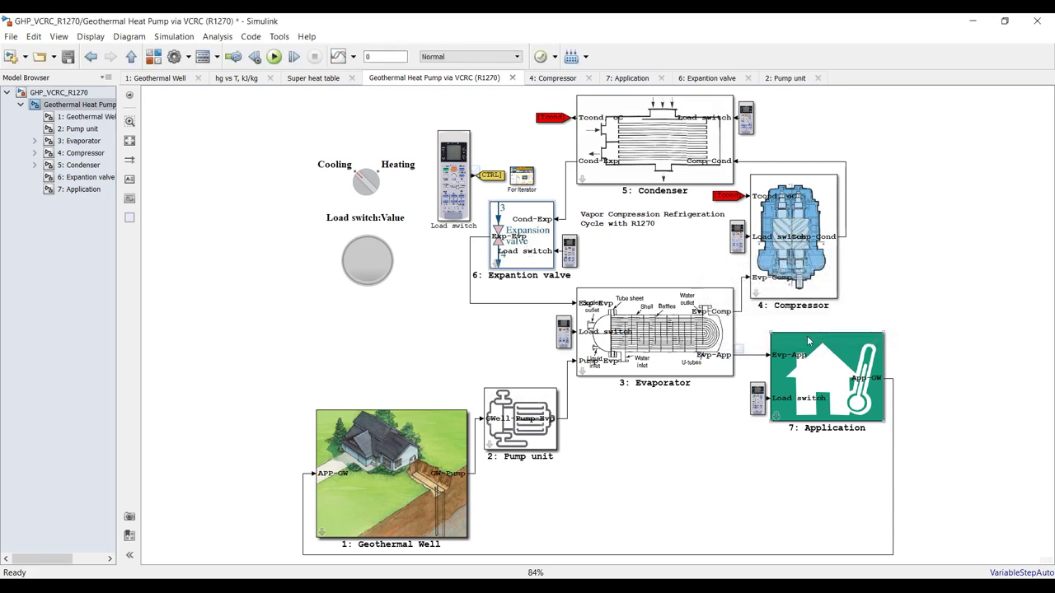
# - View the block parameters of the Application and close them
pyautogui.doubleClick(820, 377)
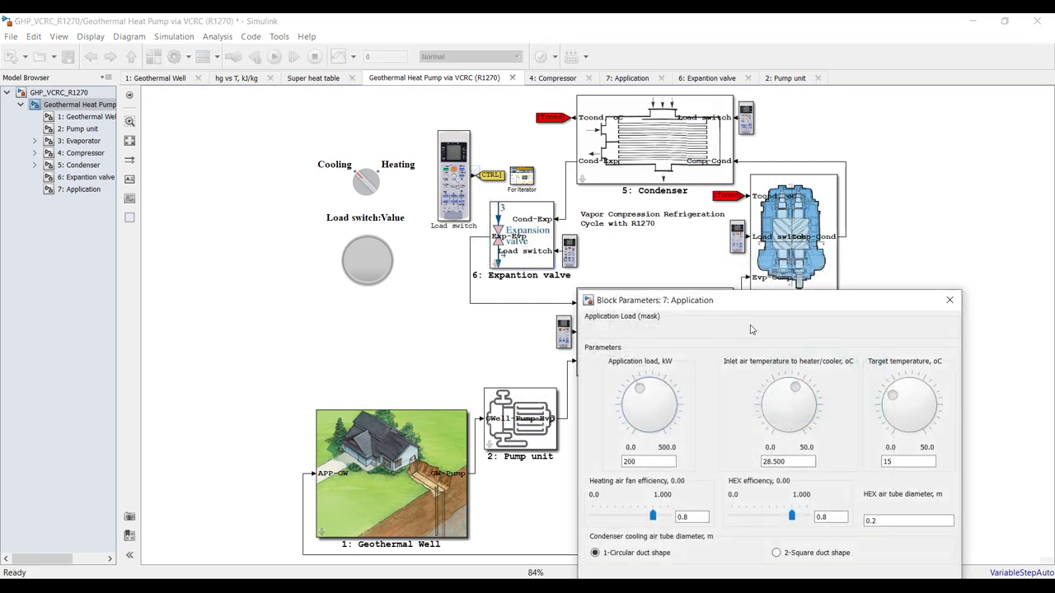
pyautogui.moveTo(766, 302); pyautogui.dragTo(764, 234)
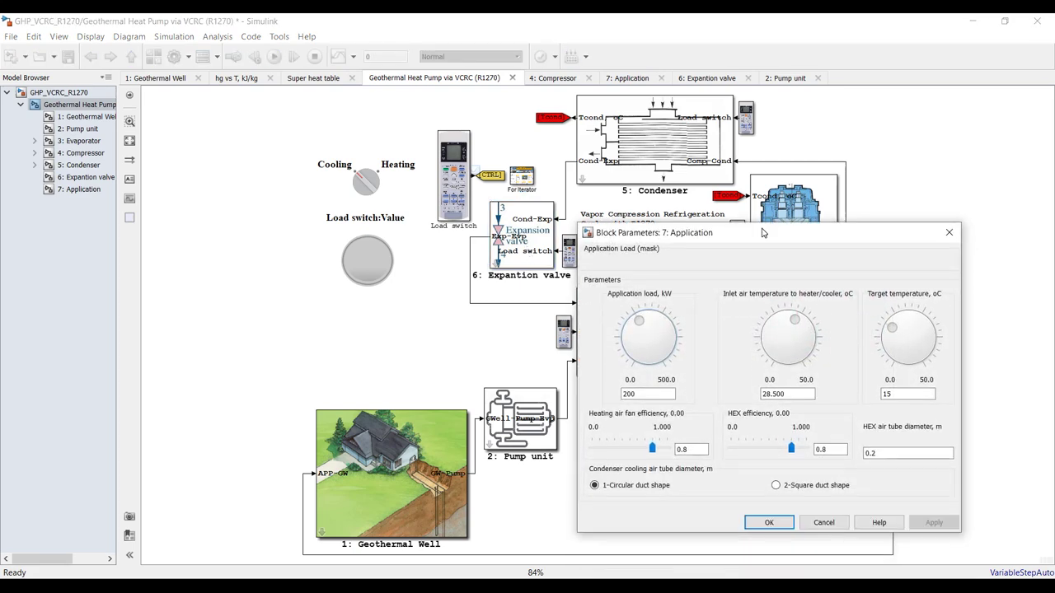
pyautogui.click(950, 232)
# - Switch the load mode to Heating and return it to Cooling
pyautogui.click(358, 177)
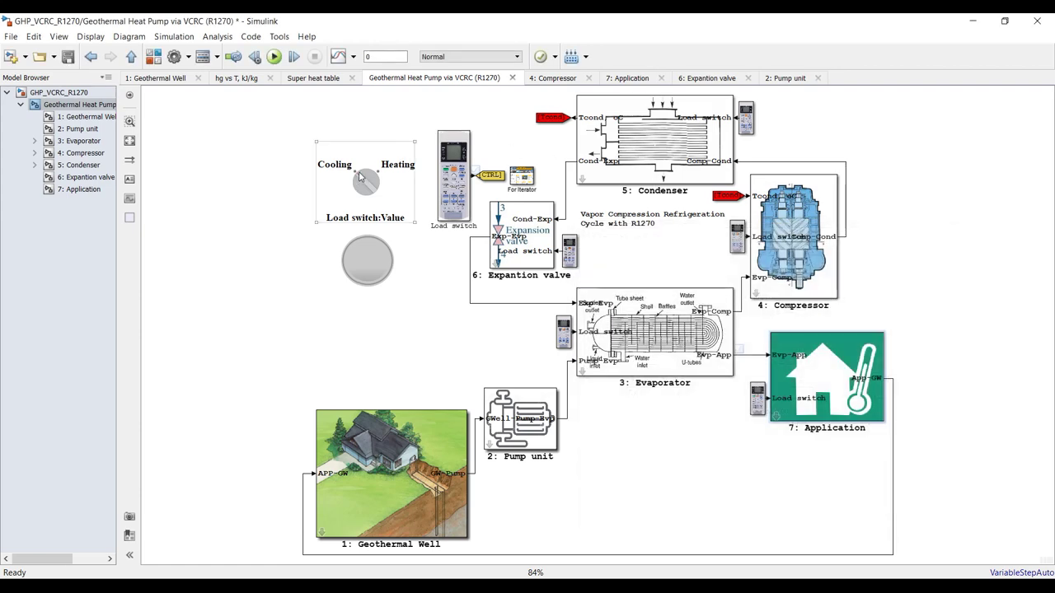
pyautogui.click(360, 196)
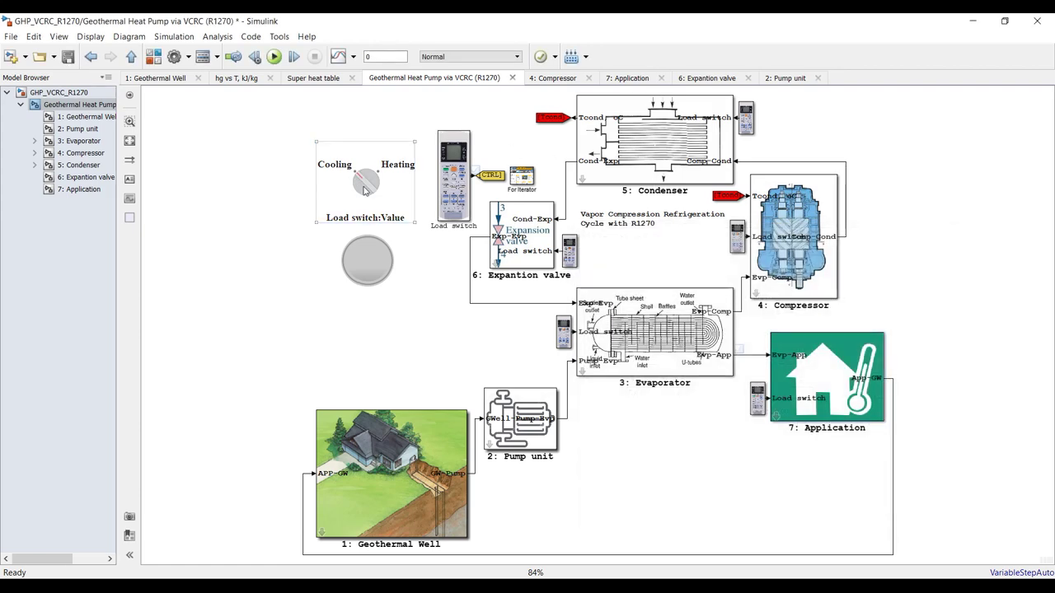
pyautogui.moveTo(360, 196); pyautogui.dragTo(352, 178)
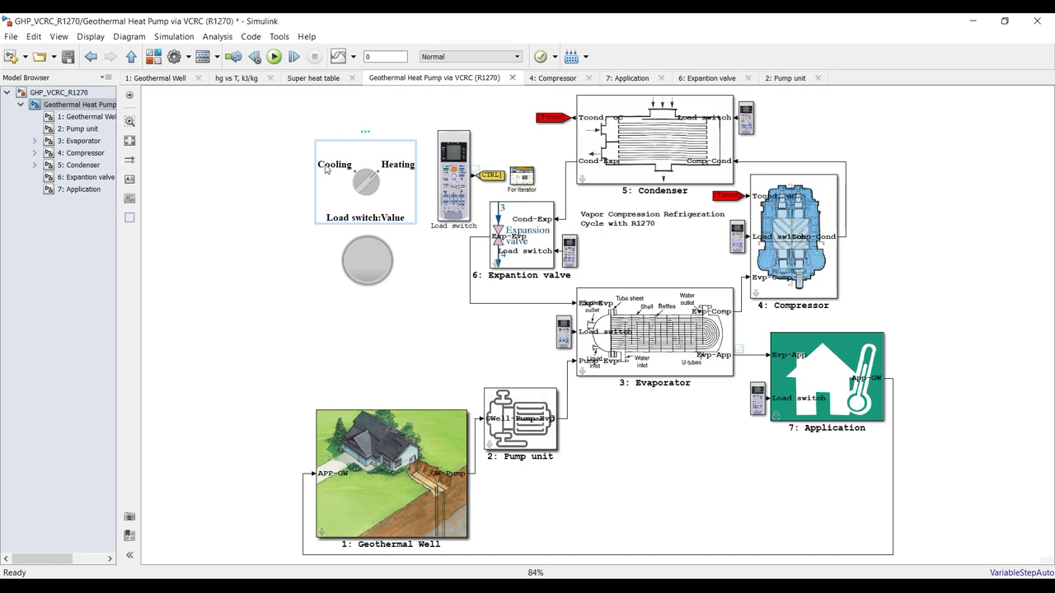
pyautogui.moveTo(365, 181); pyautogui.dragTo(355, 181)
# - Set the Application's load to 240 kW in its block parameters
pyautogui.doubleClick(869, 361)
pyautogui.moveTo(811, 309); pyautogui.dragTo(616, 123)
pyautogui.moveTo(445, 206)
pyautogui.mouseDown()
pyautogui.moveTo(436, 219)
pyautogui.moveTo(457, 203)
pyautogui.moveTo(443, 213)
pyautogui.mouseUp()
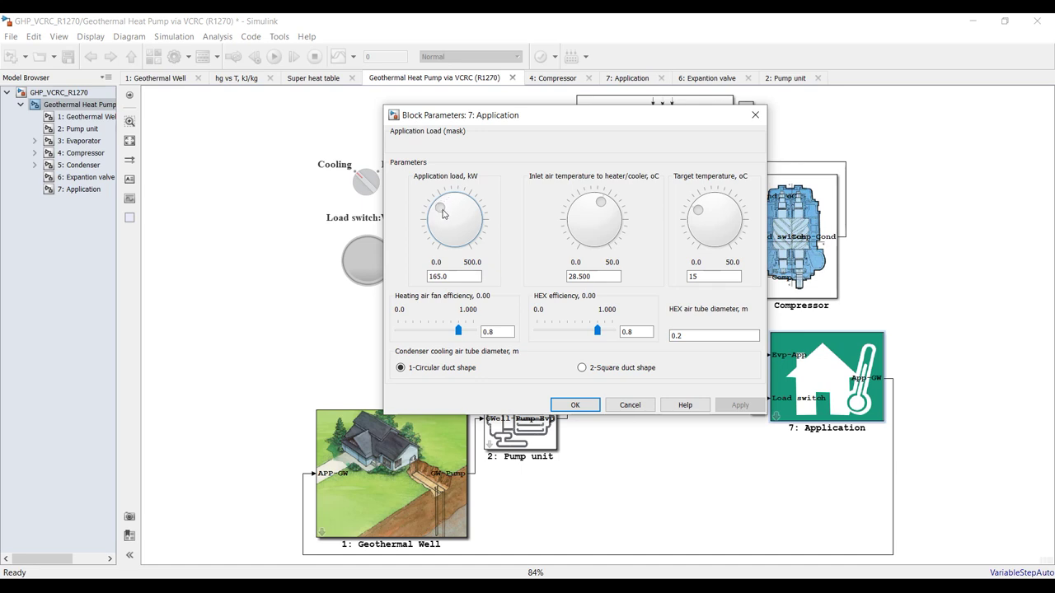
pyautogui.moveTo(442, 214); pyautogui.dragTo(452, 204)
# - Set the Application's inlet air temperature to 35 °C and its target temperature to 16 °C, applying each value
pyautogui.doubleClick(600, 276)
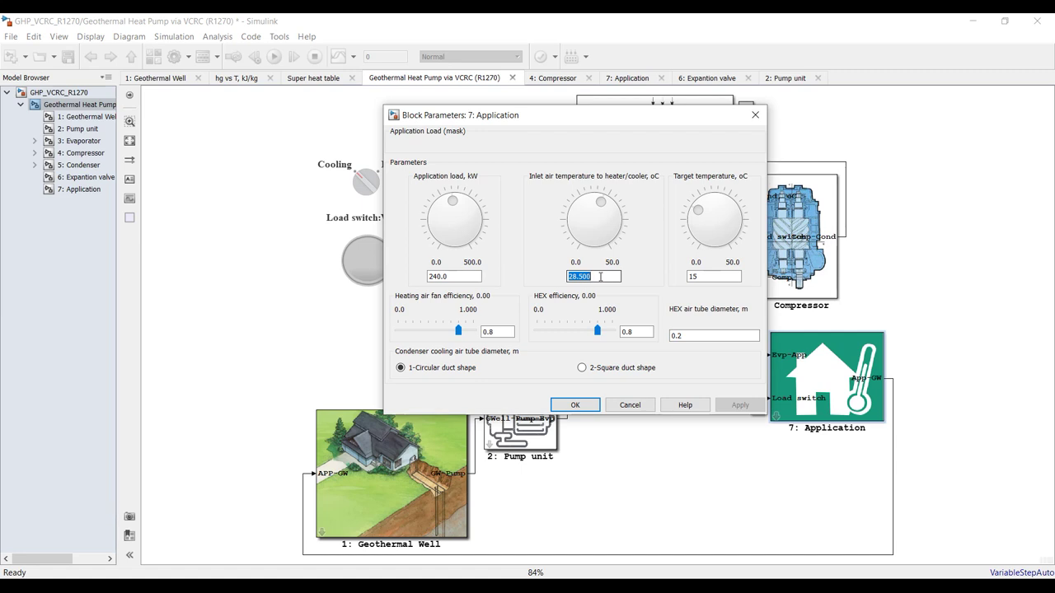
pyautogui.write('35')
pyautogui.click(734, 406)
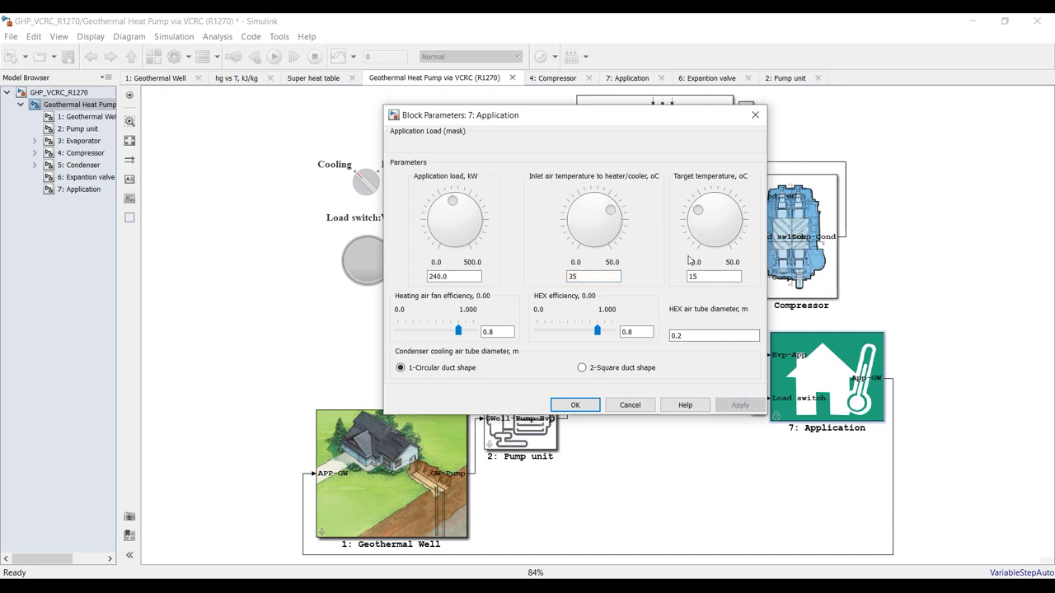
pyautogui.doubleClick(715, 277)
pyautogui.write('16')
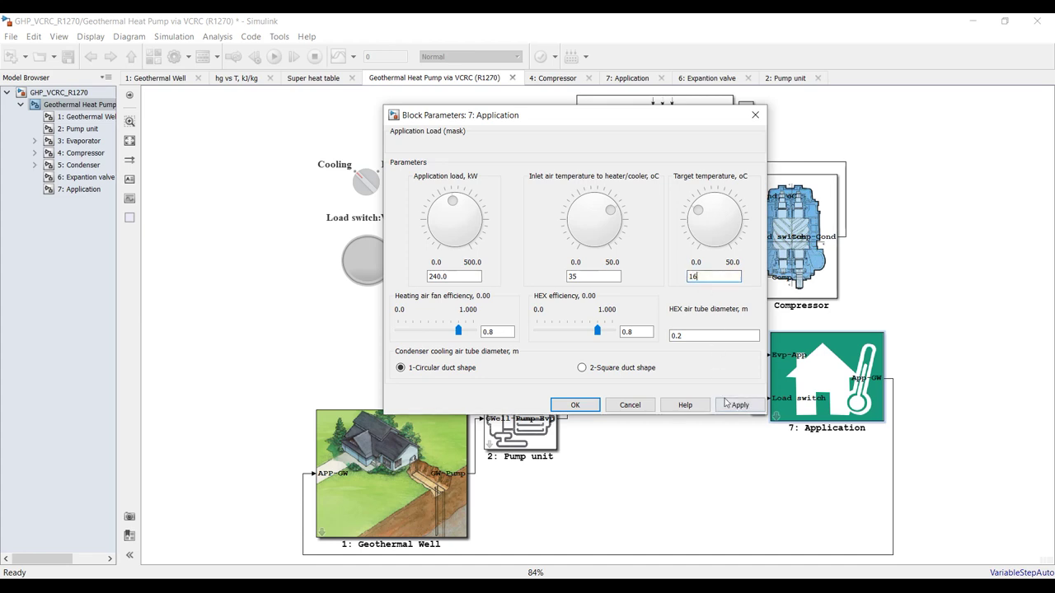
pyautogui.click(739, 410)
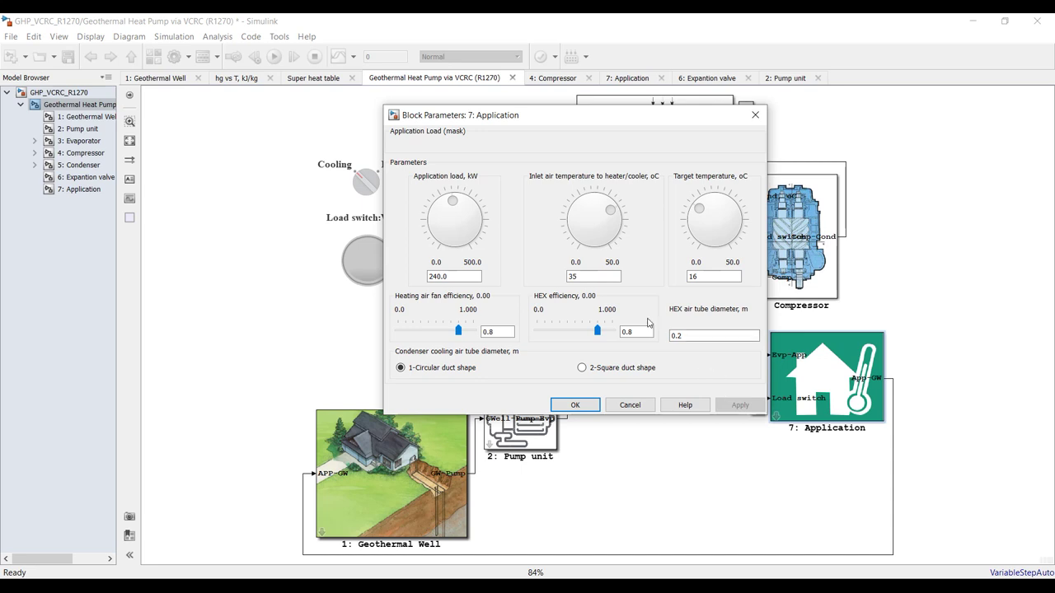
# - Set the Application's heating air fan efficiency to 0.85, apply it and close the block parameters
pyautogui.doubleClick(508, 332)
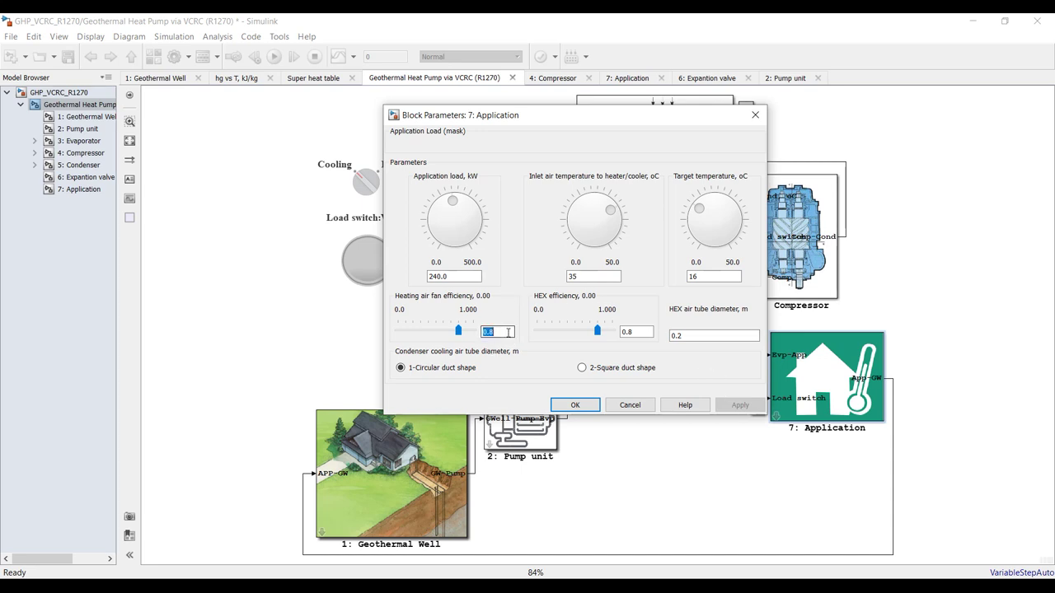
pyautogui.click(509, 332)
pyautogui.write('5')
pyautogui.doubleClick(641, 331)
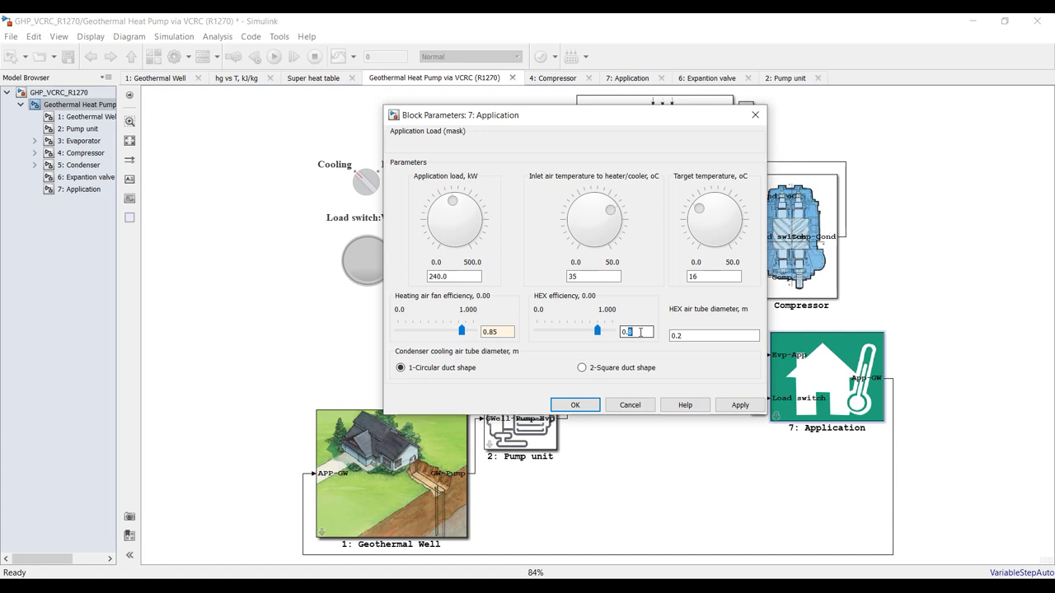
pyautogui.doubleClick(692, 334)
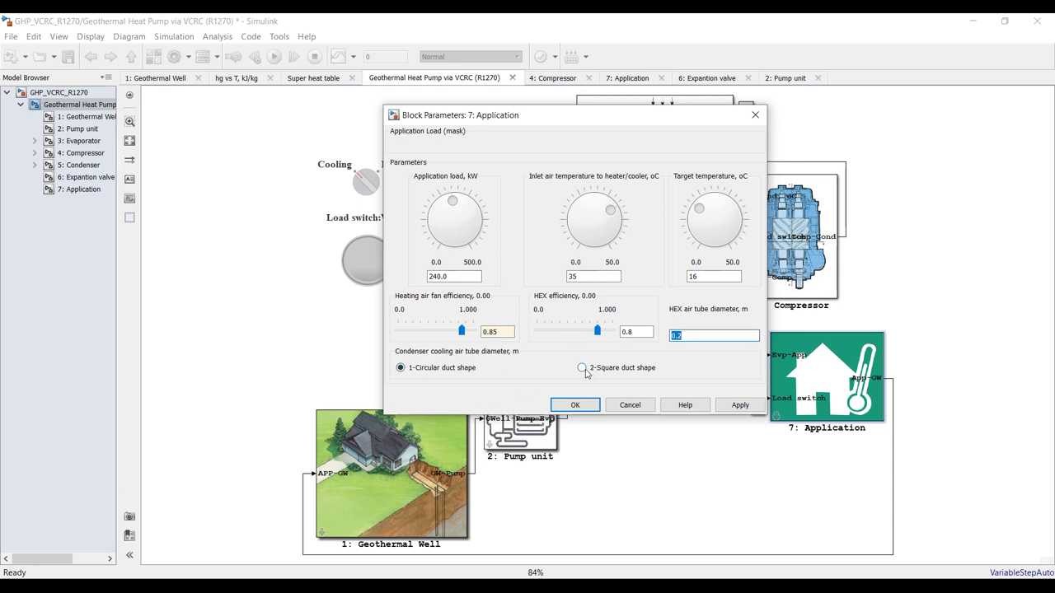
pyautogui.click(740, 404)
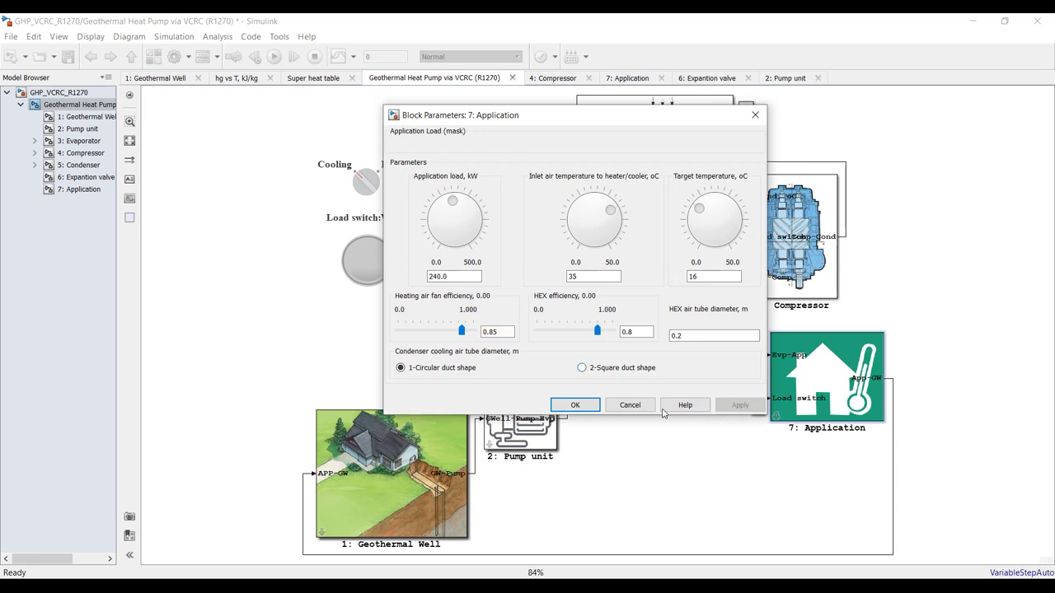
pyautogui.click(575, 405)
# - Save the model and run the simulation in cooling mode
pyautogui.click(67, 60)
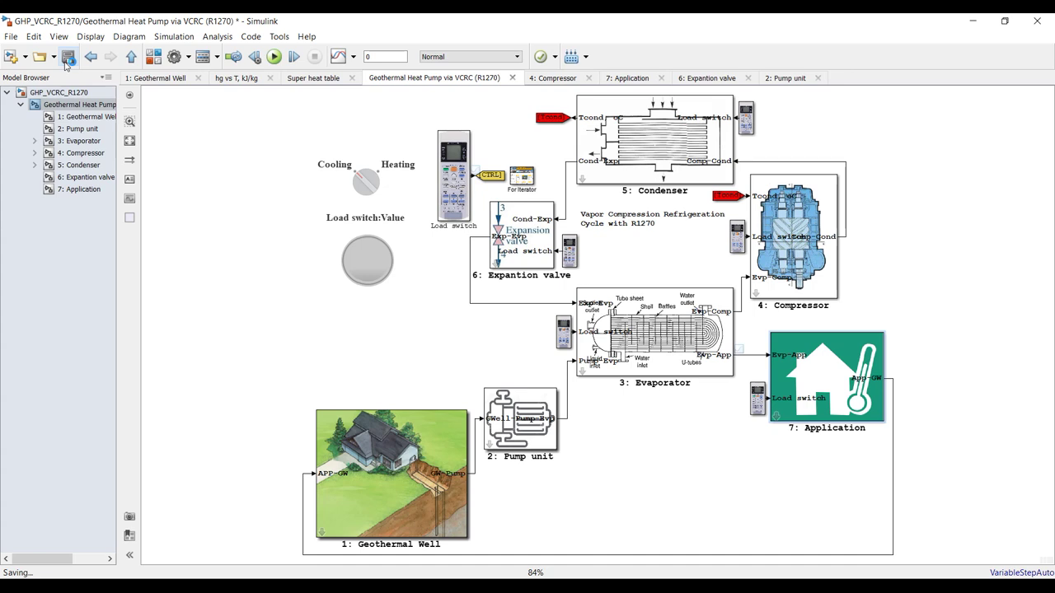
pyautogui.click(273, 56)
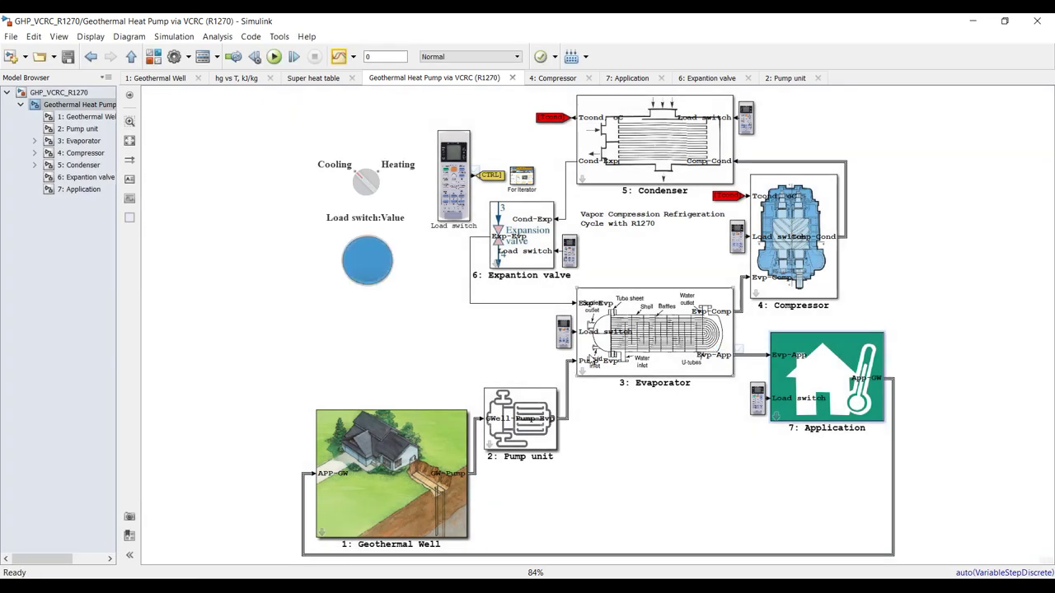
# - Examine the Geothermal Well's results, from well temperature, depth, diameters and pressures to exergy rates and well thermal power
pyautogui.click(96, 119)
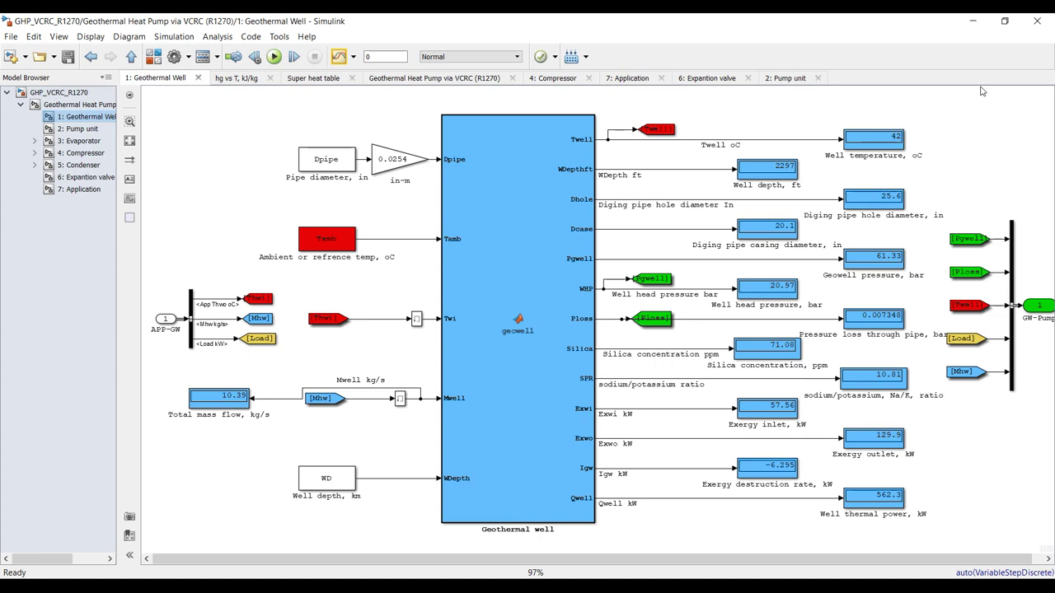
pyautogui.moveTo(957, 113); pyautogui.dragTo(834, 153)
pyautogui.click(834, 182)
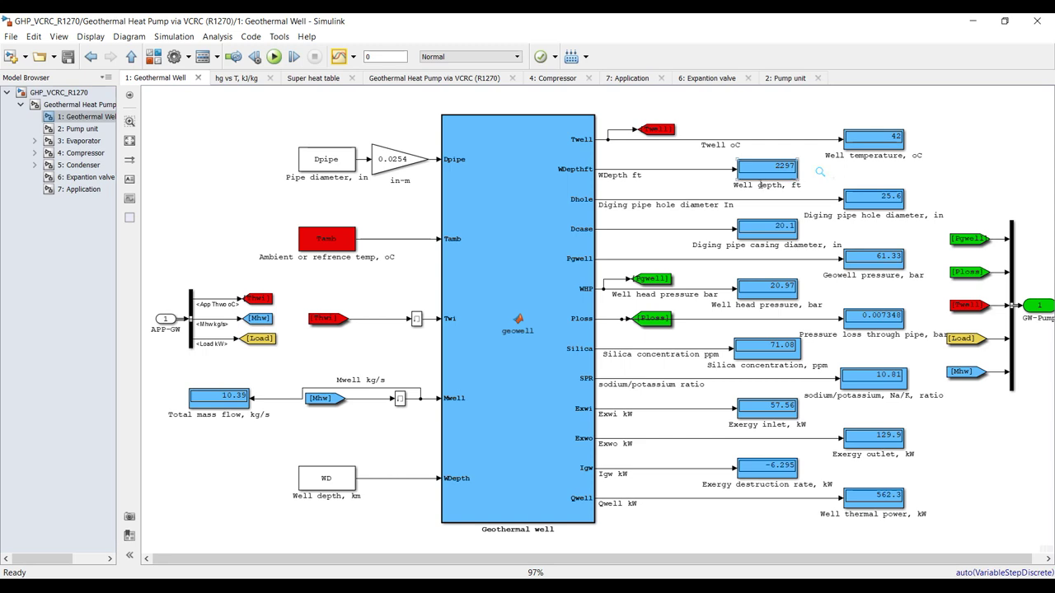
pyautogui.scroll(1, 897, 239)
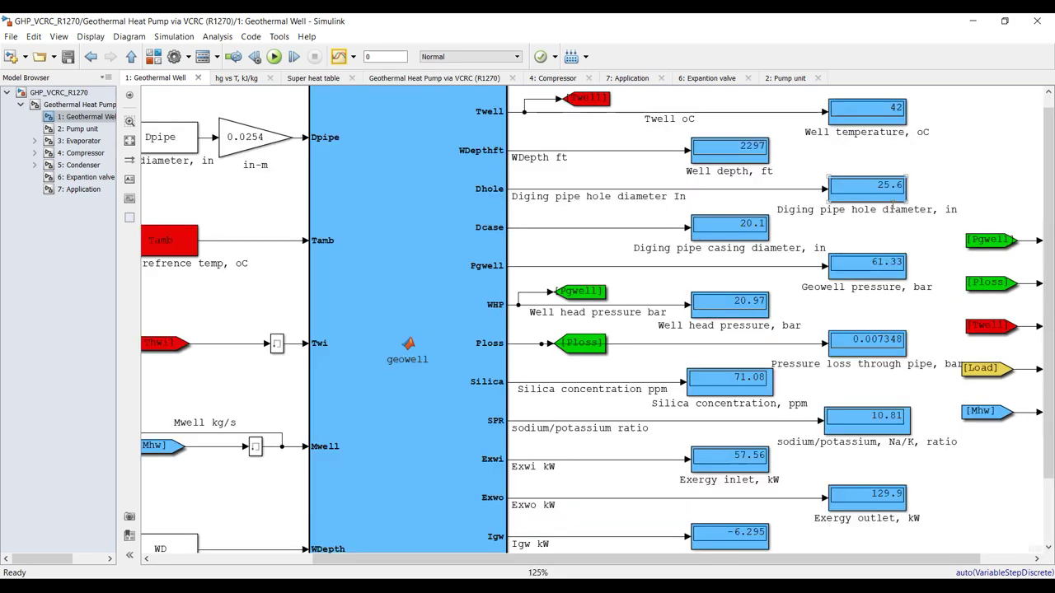
pyautogui.scroll(-1, 880, 209)
pyautogui.scroll(1, 897, 268)
pyautogui.scroll(-1, 857, 284)
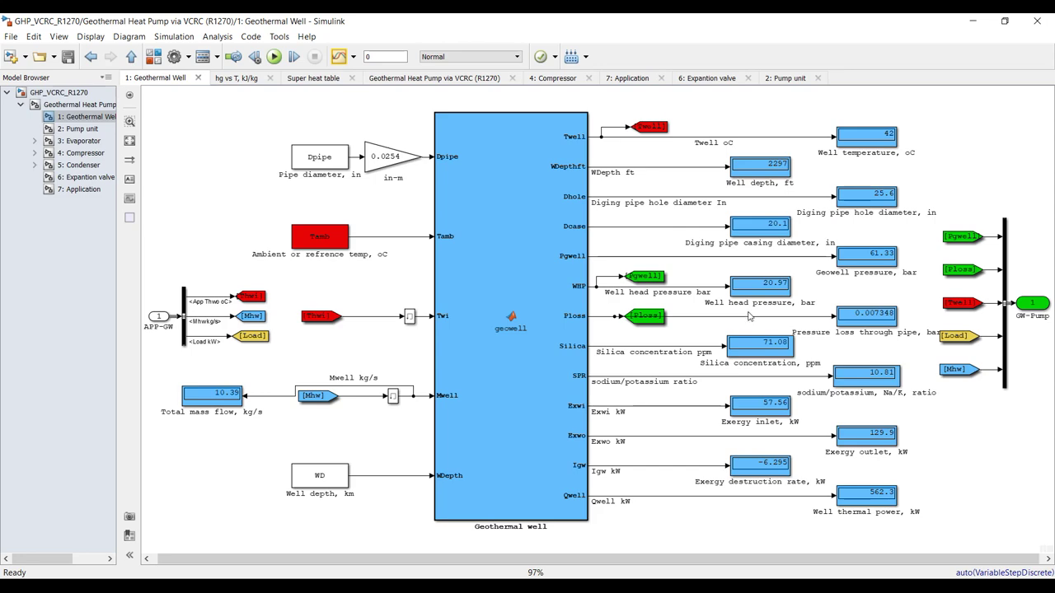
pyautogui.scroll(2, 857, 346)
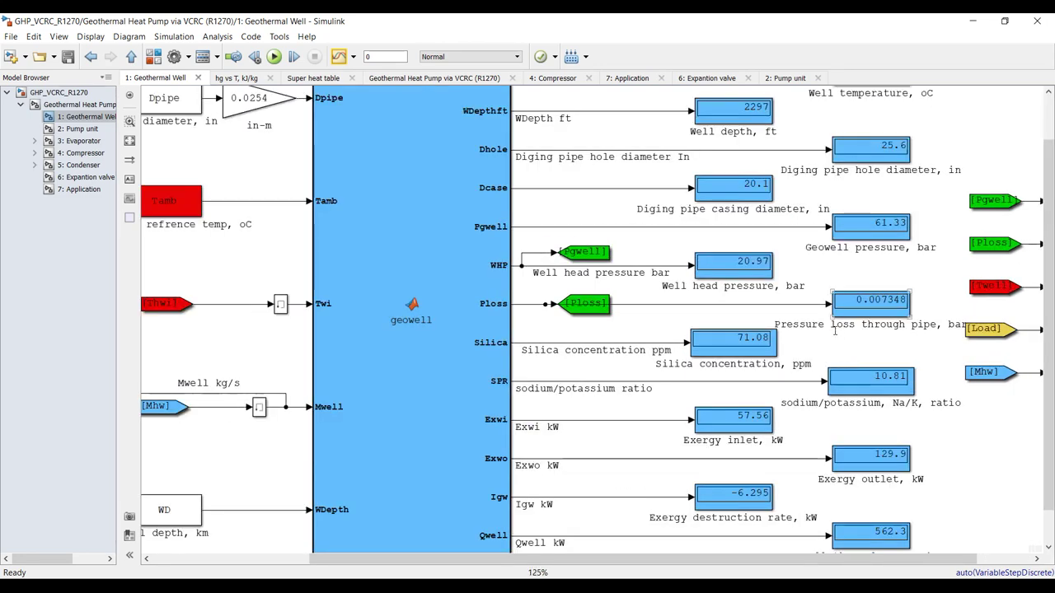
pyautogui.scroll(-1, 730, 363)
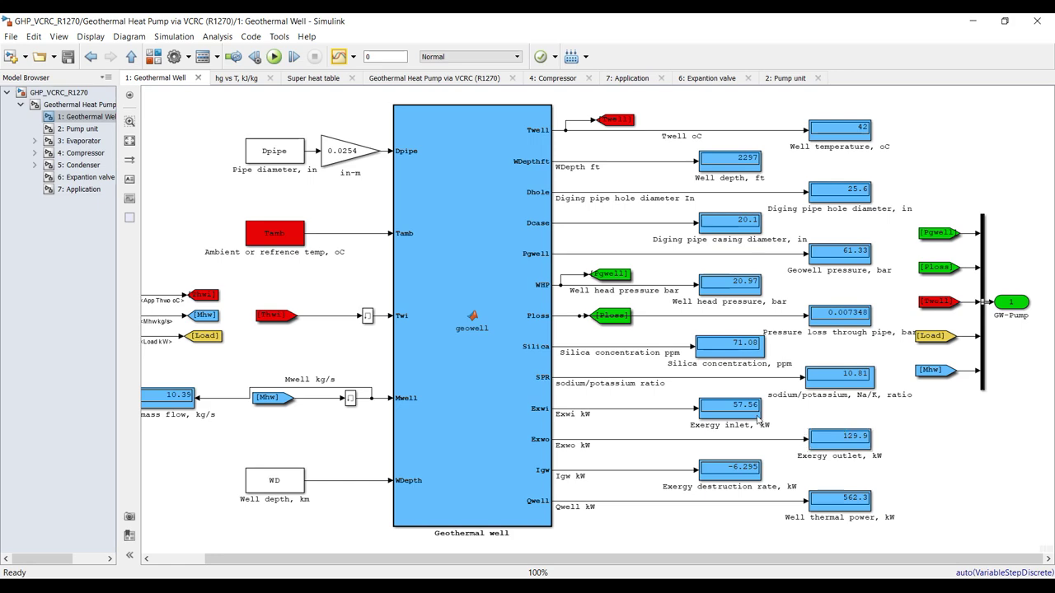
pyautogui.scroll(-1, 695, 389)
pyautogui.scroll(2, 695, 428)
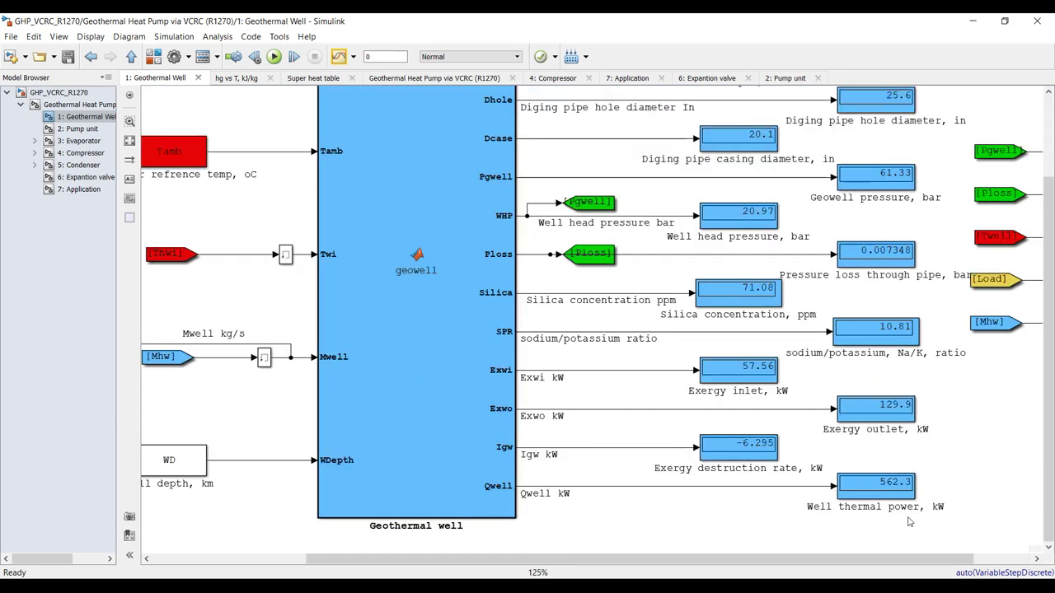
pyautogui.moveTo(988, 472); pyautogui.dragTo(824, 523)
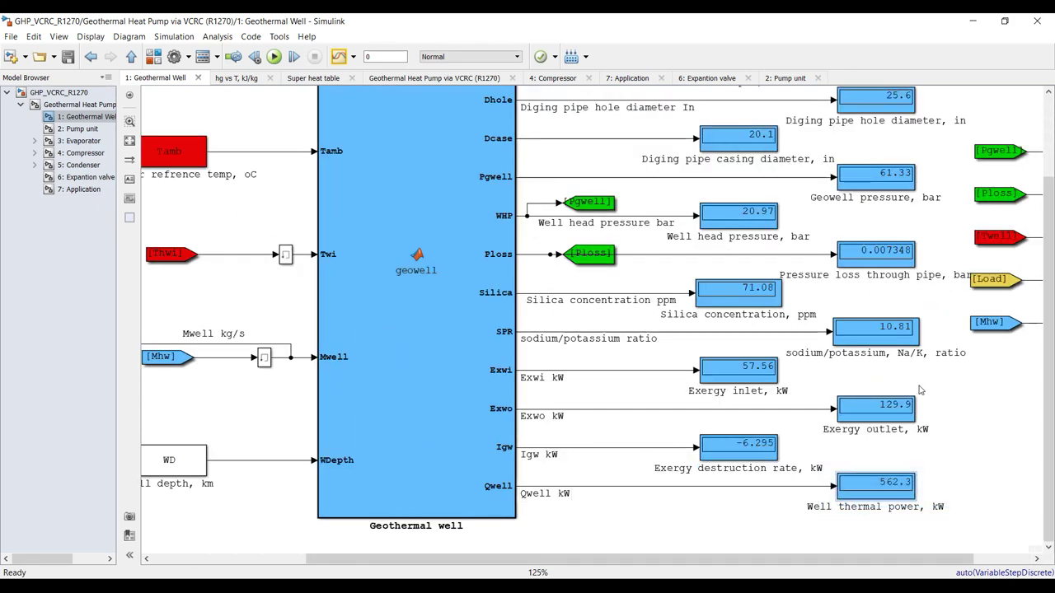
pyautogui.scroll(-2, 920, 389)
# - Examine the Pump unit's pump work, outlet temperature and loss pressure
pyautogui.click(103, 130)
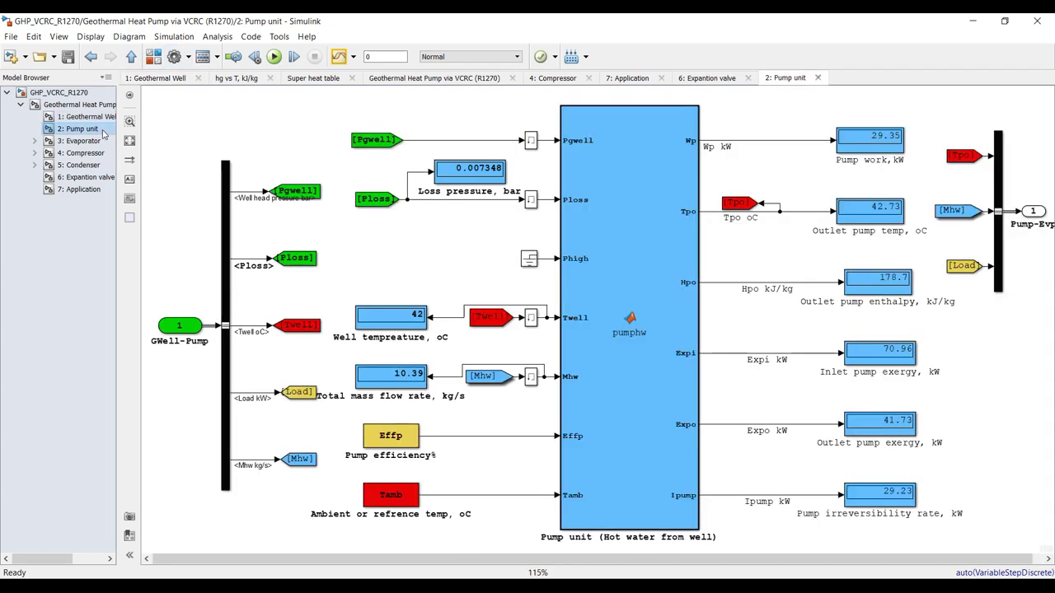
pyautogui.scroll(-1, 719, 125)
pyautogui.scroll(2, 719, 126)
pyautogui.moveTo(746, 112); pyautogui.dragTo(606, 180)
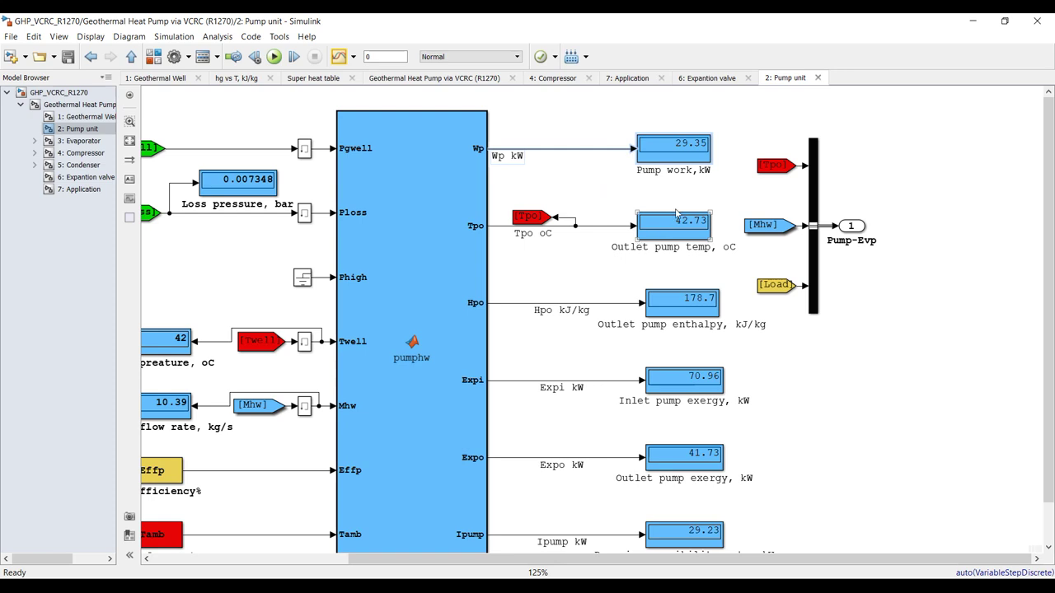
pyautogui.moveTo(715, 198); pyautogui.dragTo(619, 264)
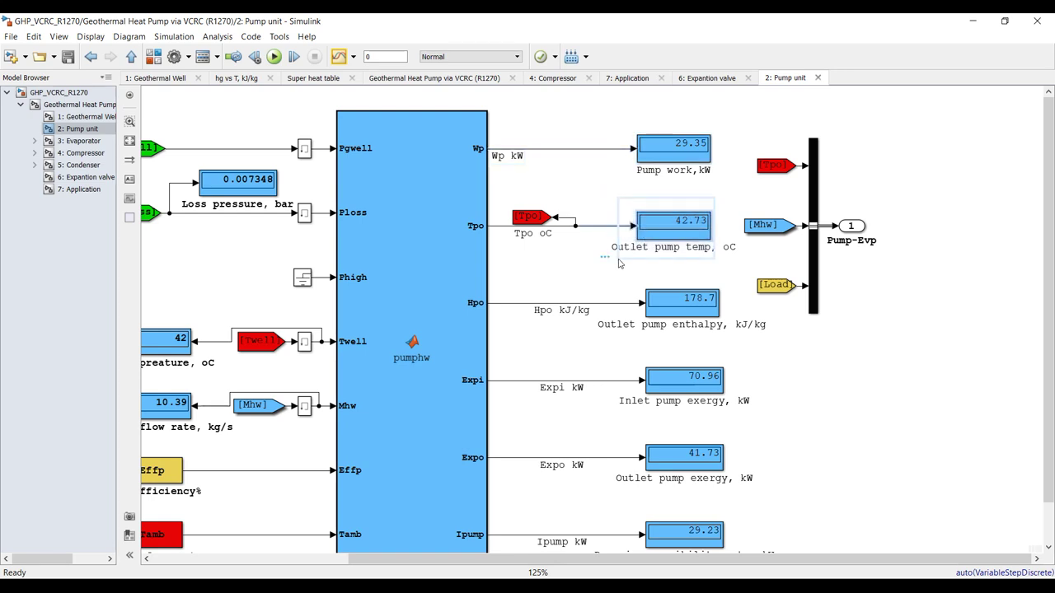
pyautogui.click(252, 196)
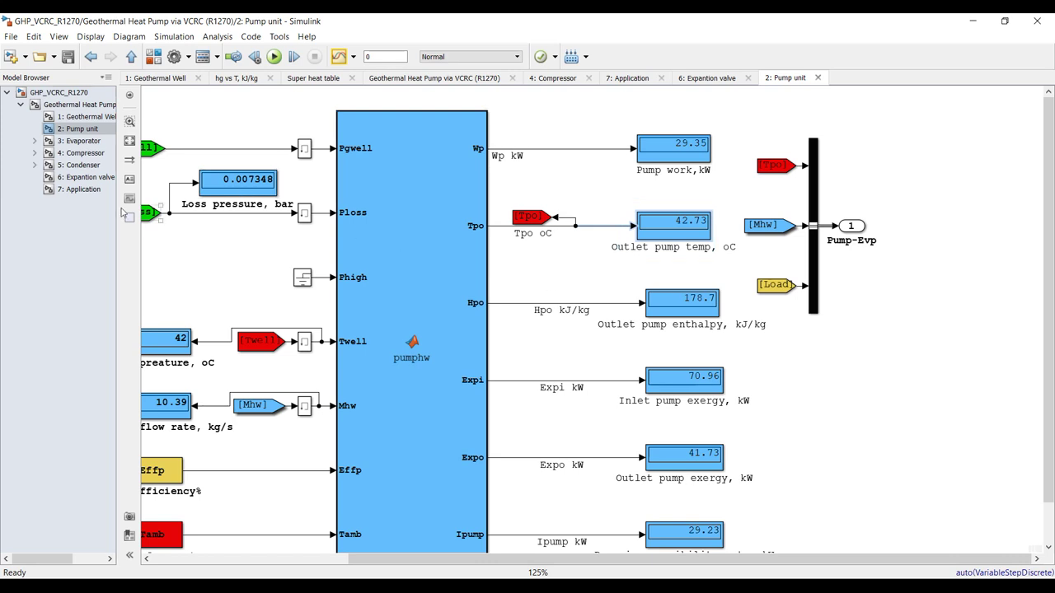
# - Compare the Geothermal Well's temperature with the outlet temperature of the Pump unit
pyautogui.click(78, 105)
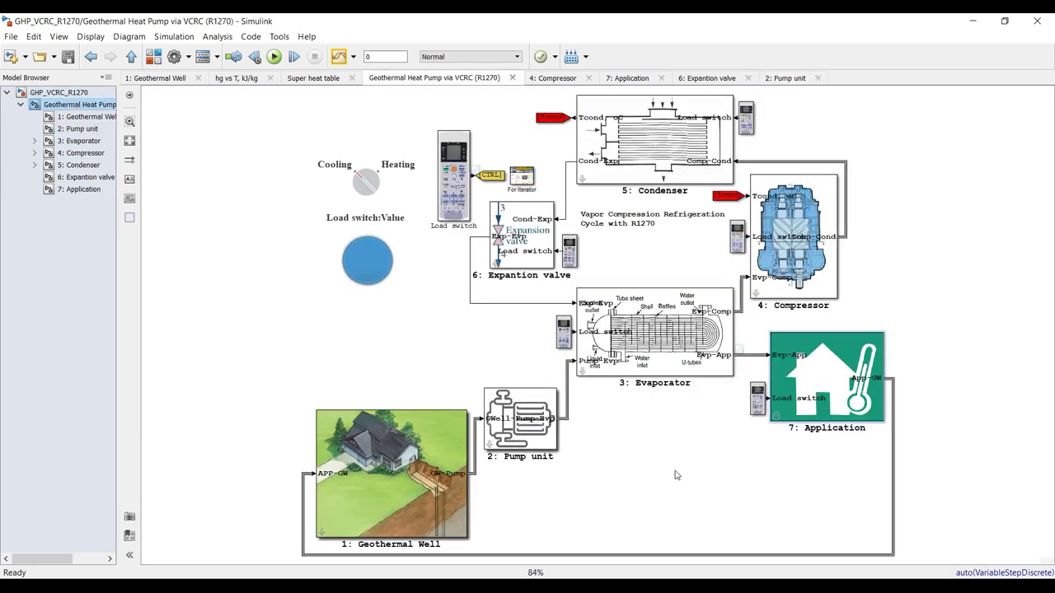
pyautogui.click(82, 116)
pyautogui.moveTo(950, 129); pyautogui.dragTo(849, 164)
pyautogui.click(79, 128)
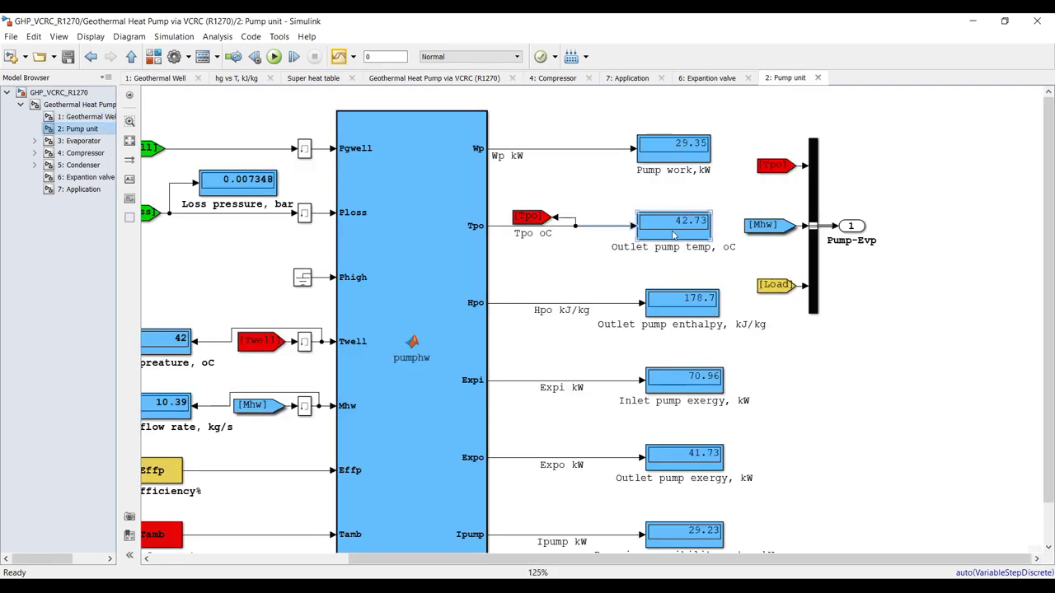
pyautogui.scroll(5, 714, 199)
pyautogui.moveTo(718, 212); pyautogui.dragTo(604, 255)
pyautogui.scroll(-3, 500, 198)
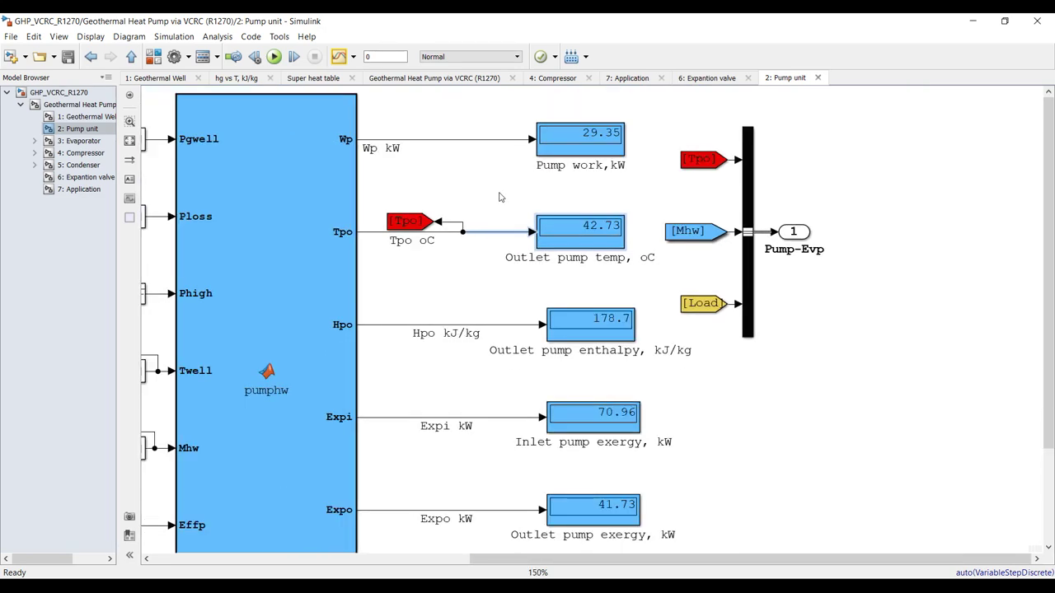
# - Examine the Pump unit's outlet enthalpy and its inlet and outlet exergy
pyautogui.scroll(-2, 499, 197)
pyautogui.moveTo(598, 264); pyautogui.dragTo(470, 333)
pyautogui.moveTo(702, 351); pyautogui.dragTo(468, 487)
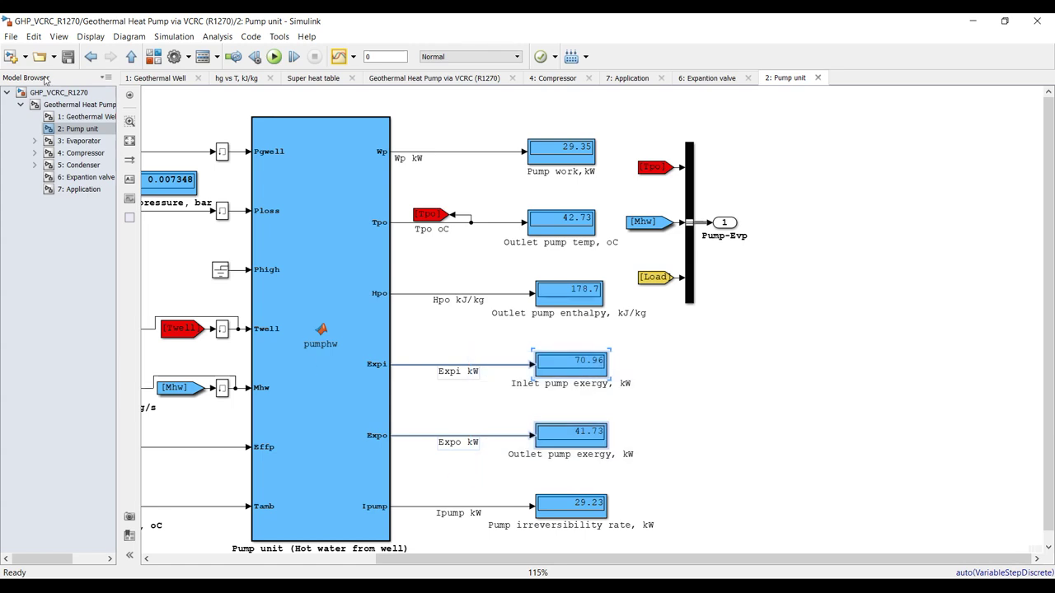
# - Examine the Evaporator's refrigerant mass flow rate and hot water mass flow rate
pyautogui.click(76, 142)
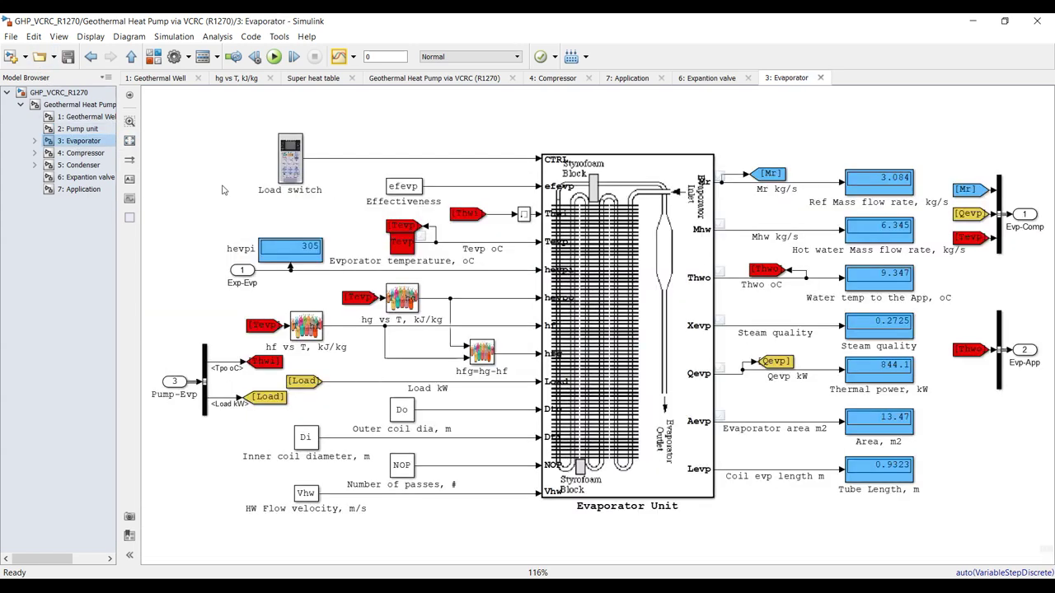
pyautogui.click(894, 185)
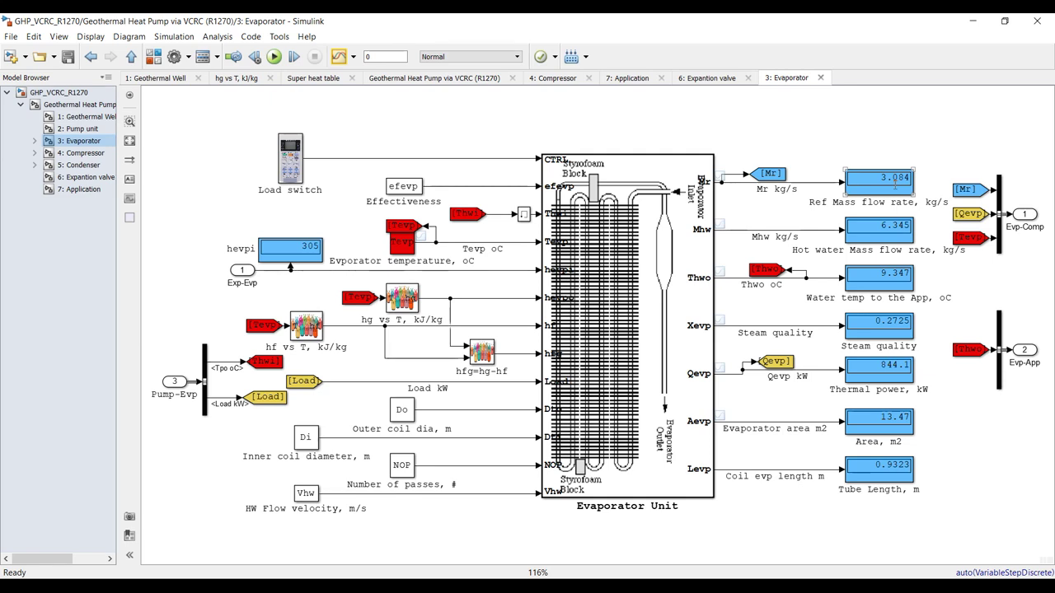
pyautogui.click(929, 162)
pyautogui.click(896, 177)
pyautogui.click(844, 158)
pyautogui.moveTo(838, 140); pyautogui.dragTo(898, 206)
pyautogui.moveTo(805, 216); pyautogui.dragTo(913, 244)
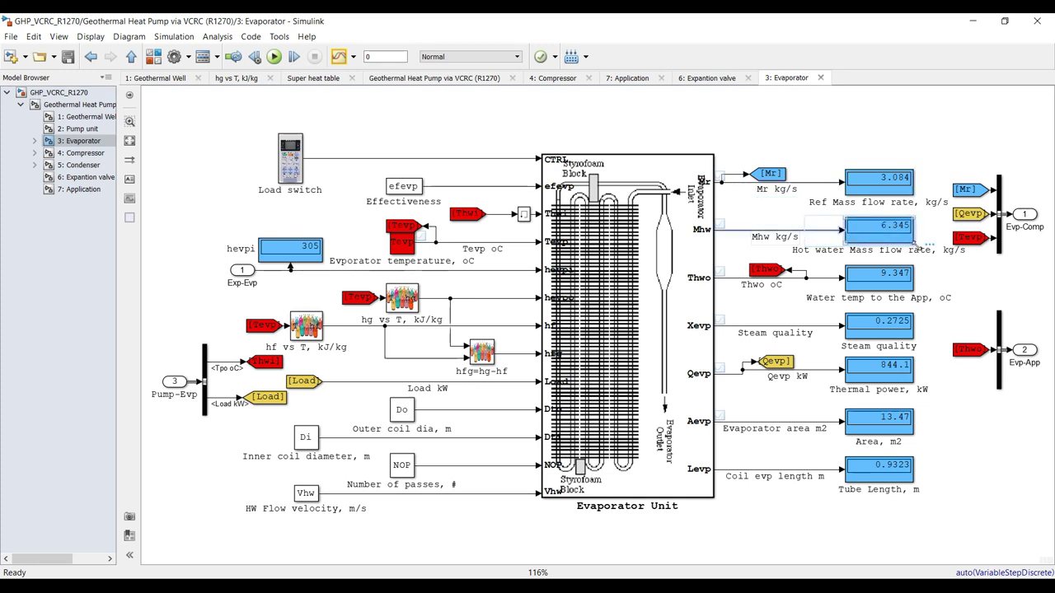
# - Examine the Evaporator's water temperature to the application, steam quality, thermal power, area and tube length
pyautogui.moveTo(969, 276); pyautogui.dragTo(837, 300)
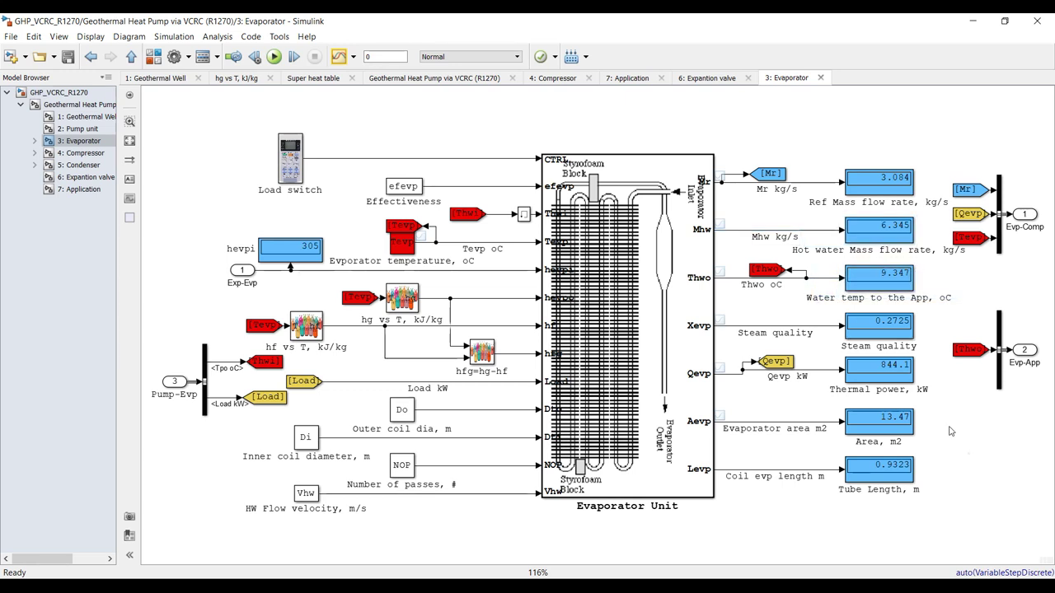
pyautogui.moveTo(951, 273); pyautogui.dragTo(837, 293)
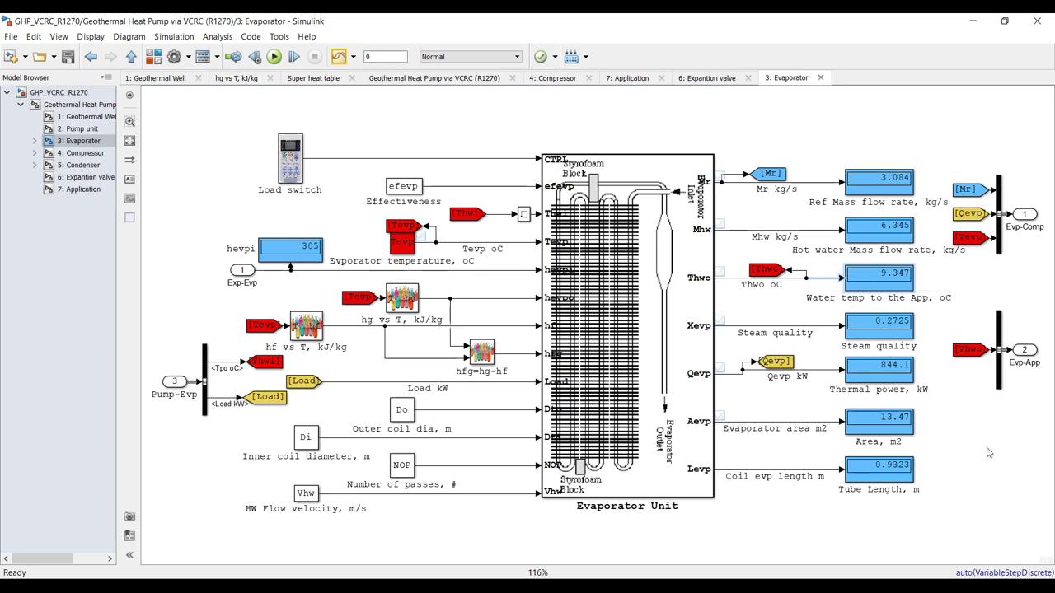
pyautogui.moveTo(939, 314); pyautogui.dragTo(829, 347)
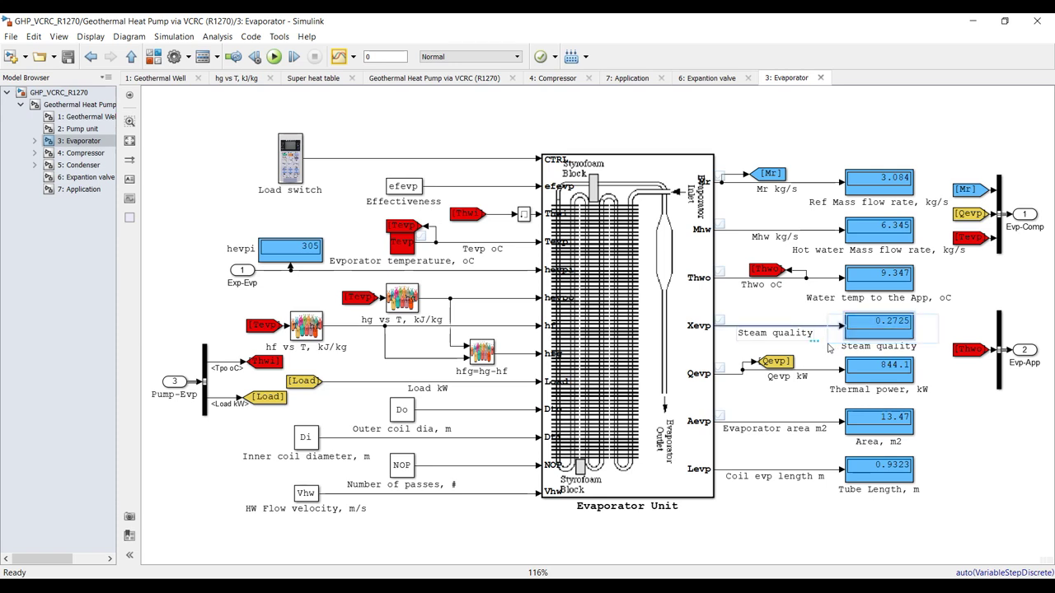
pyautogui.click(956, 377)
pyautogui.moveTo(971, 420); pyautogui.dragTo(831, 452)
pyautogui.moveTo(970, 473); pyautogui.dragTo(773, 499)
# - Examine the Compressor's outlet enthalpy, superheat temperature, compressor power and mass flow rate
pyautogui.click(81, 152)
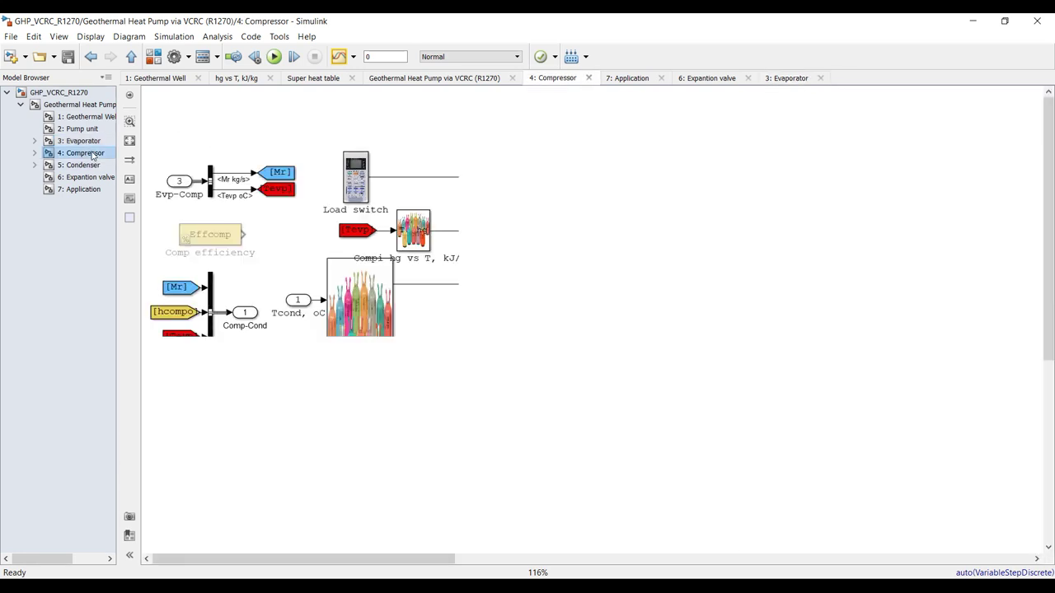
pyautogui.moveTo(929, 147); pyautogui.dragTo(816, 227)
pyautogui.moveTo(771, 277); pyautogui.dragTo(928, 365)
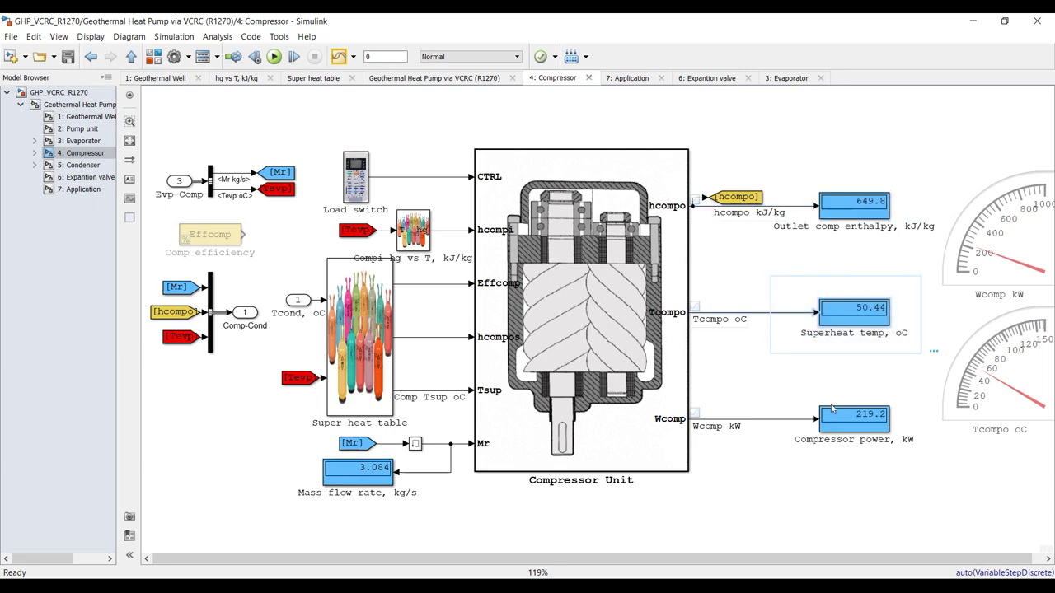
pyautogui.moveTo(774, 399); pyautogui.dragTo(878, 436)
pyautogui.moveTo(783, 271); pyautogui.dragTo(926, 352)
pyautogui.moveTo(768, 387); pyautogui.dragTo(913, 466)
pyautogui.click(715, 468)
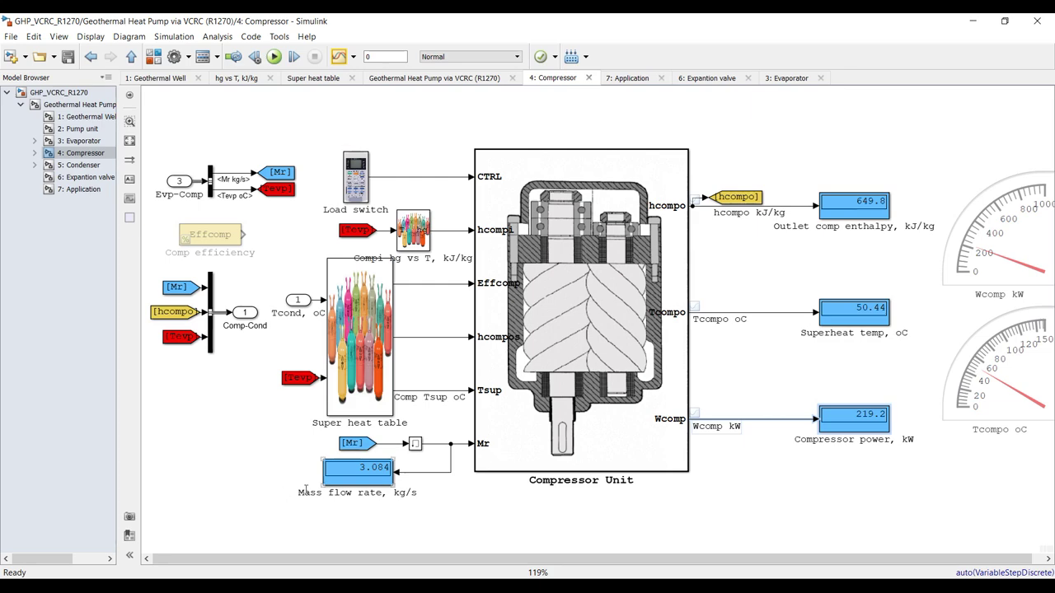
pyautogui.moveTo(261, 449); pyautogui.dragTo(455, 513)
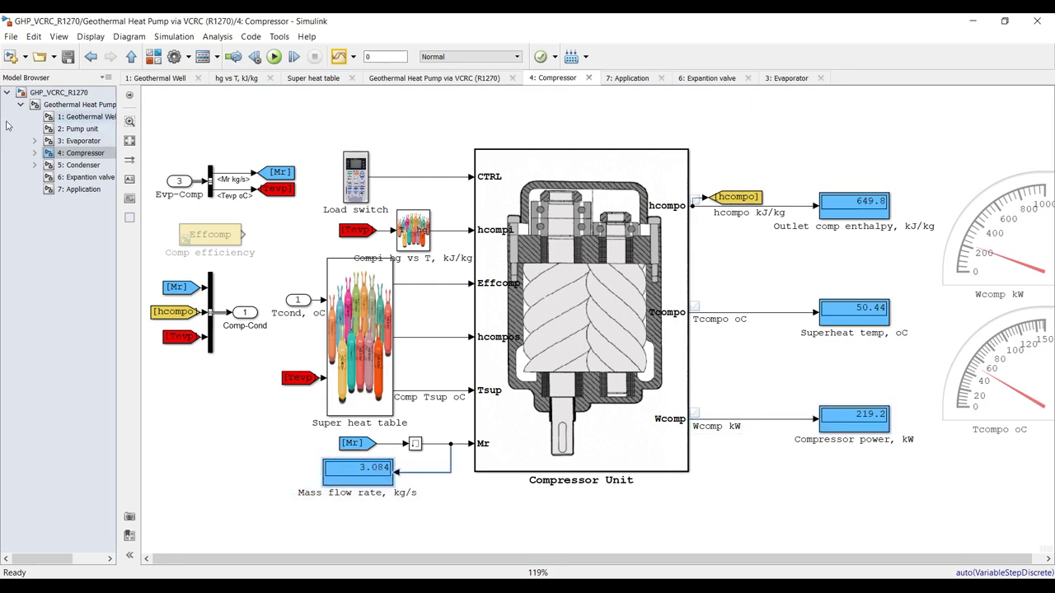
# - Examine the Condenser's outlet cooling water temperature, cooling water mass flow rate, condenser power and remaining design outputs
pyautogui.click(78, 165)
pyautogui.click(130, 142)
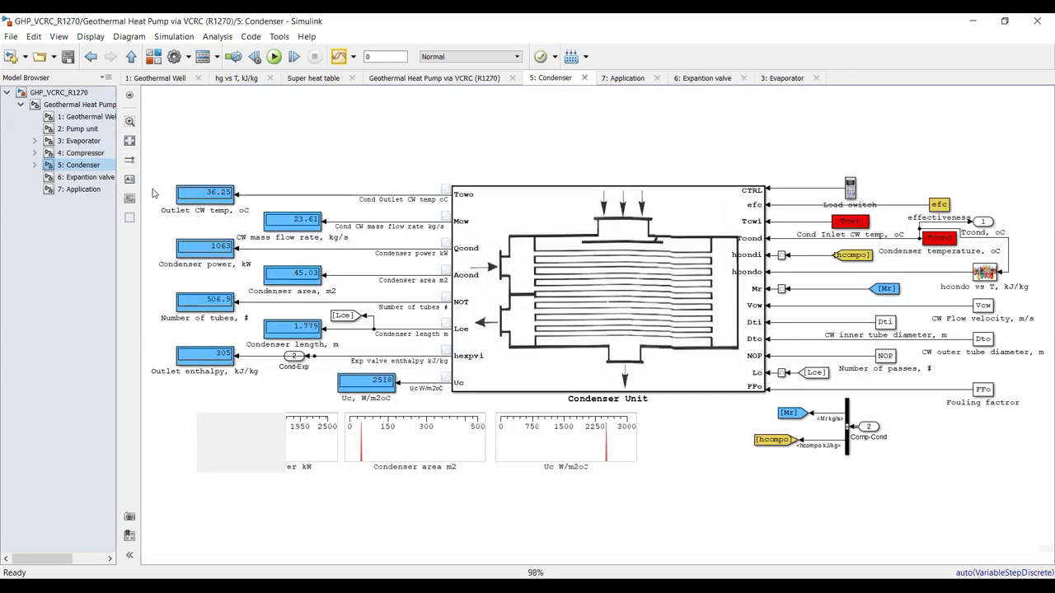
pyautogui.moveTo(179, 147); pyautogui.dragTo(251, 196)
pyautogui.click(337, 137)
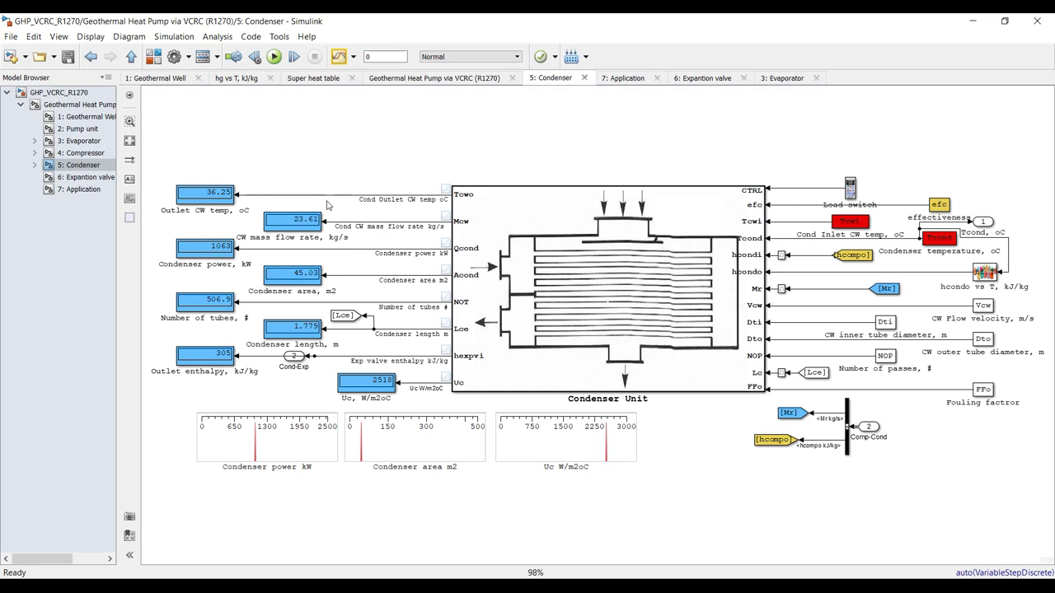
pyautogui.scroll(5, 214, 225)
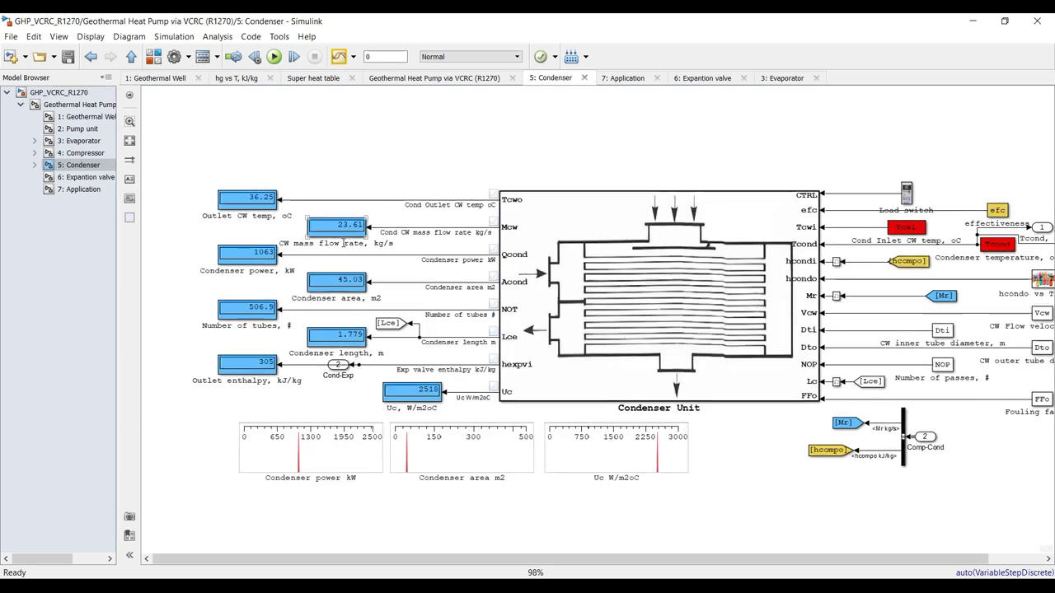
pyautogui.scroll(-3, 367, 215)
pyautogui.moveTo(194, 243); pyautogui.dragTo(305, 265)
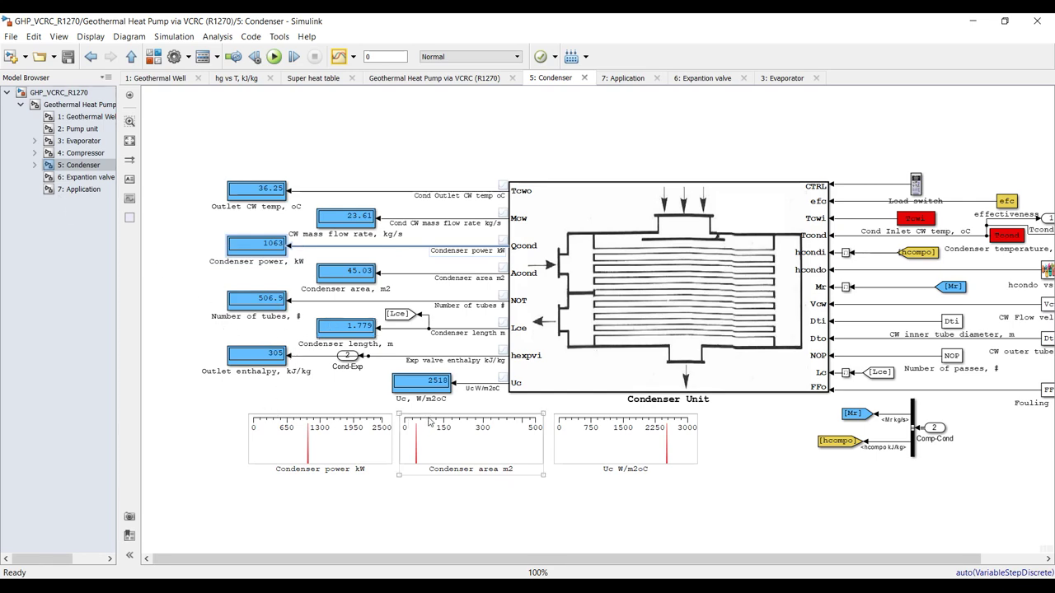
pyautogui.scroll(3, 450, 386)
pyautogui.scroll(1, 365, 335)
pyautogui.moveTo(273, 323); pyautogui.dragTo(538, 374)
# - In the Expansion valve subsystem, lower the Exp-Evp port and outlet enthalpy display to align the port with the hexpo output
pyautogui.click(79, 177)
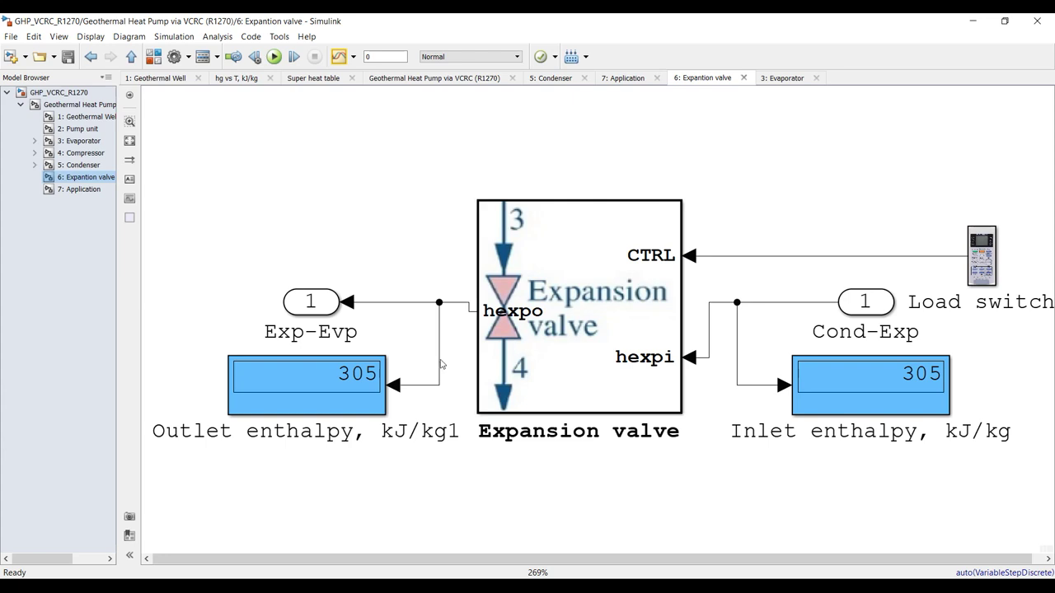
pyautogui.moveTo(214, 266); pyautogui.dragTo(436, 406)
pyautogui.press('Down')
pyautogui.press('Down')
pyautogui.press('Down')
pyautogui.press('Down')
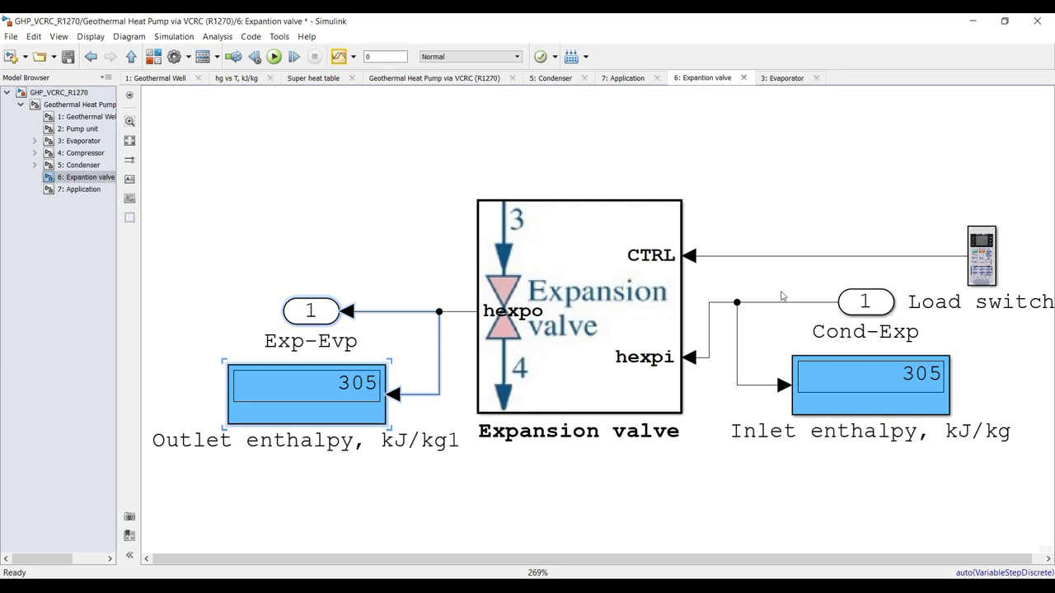
# - Lower the Cond-Exp port and inlet enthalpy display to align the port with the valve's hexpi input
pyautogui.moveTo(707, 282); pyautogui.dragTo(867, 402)
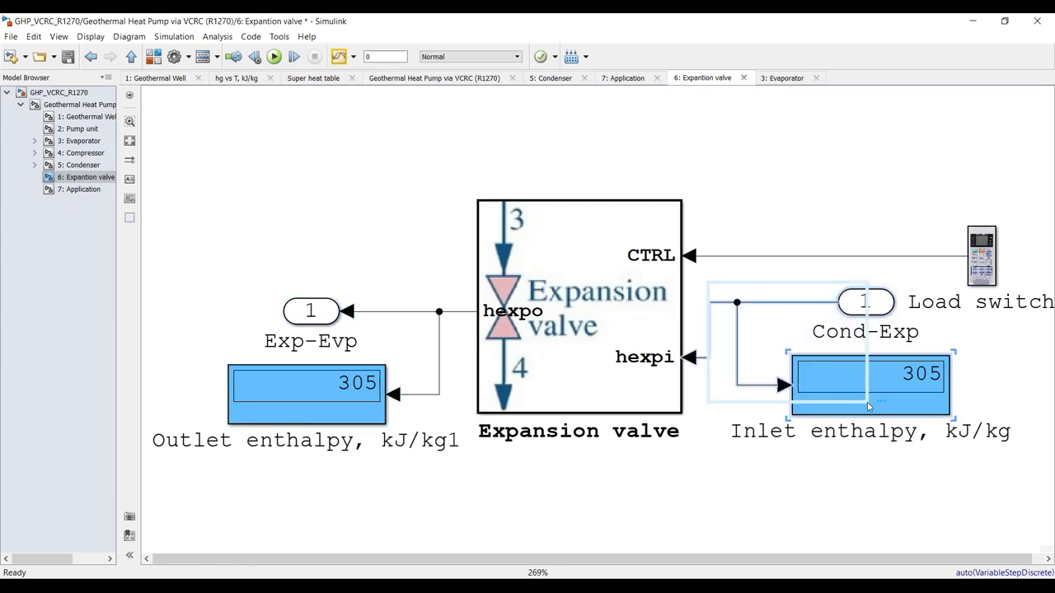
pyautogui.press('Down')
pyautogui.press('Down')
pyautogui.press('Down')
pyautogui.press('Down')
pyautogui.press('Down')
pyautogui.press('Down')
pyautogui.press('Down')
pyautogui.press('Down')
pyautogui.press('Down')
pyautogui.press('Down')
pyautogui.press('Down')
pyautogui.press('Down')
pyautogui.press('Down')
pyautogui.press('Down')
pyautogui.press('Down')
pyautogui.press('Down')
pyautogui.press('Down')
pyautogui.press('Down')
pyautogui.press('Down')
pyautogui.press('Down')
pyautogui.press('Down')
pyautogui.press('Down')
pyautogui.press('Down')
pyautogui.press('Down')
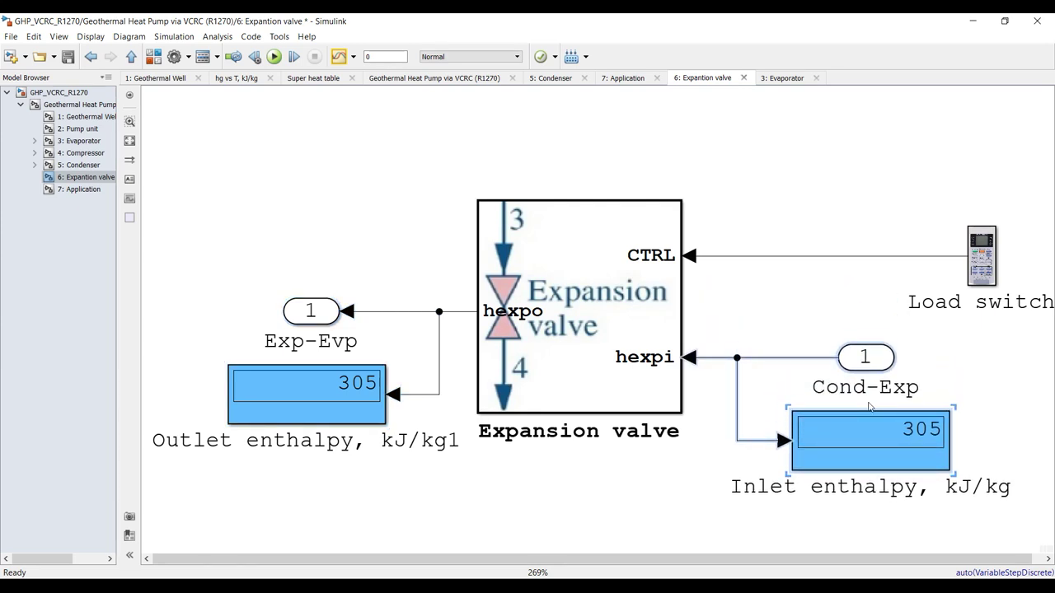
pyautogui.click(815, 129)
# - Examine the Application unit's outlet water temperature, air mass flow rate and air flow velocity
pyautogui.click(79, 190)
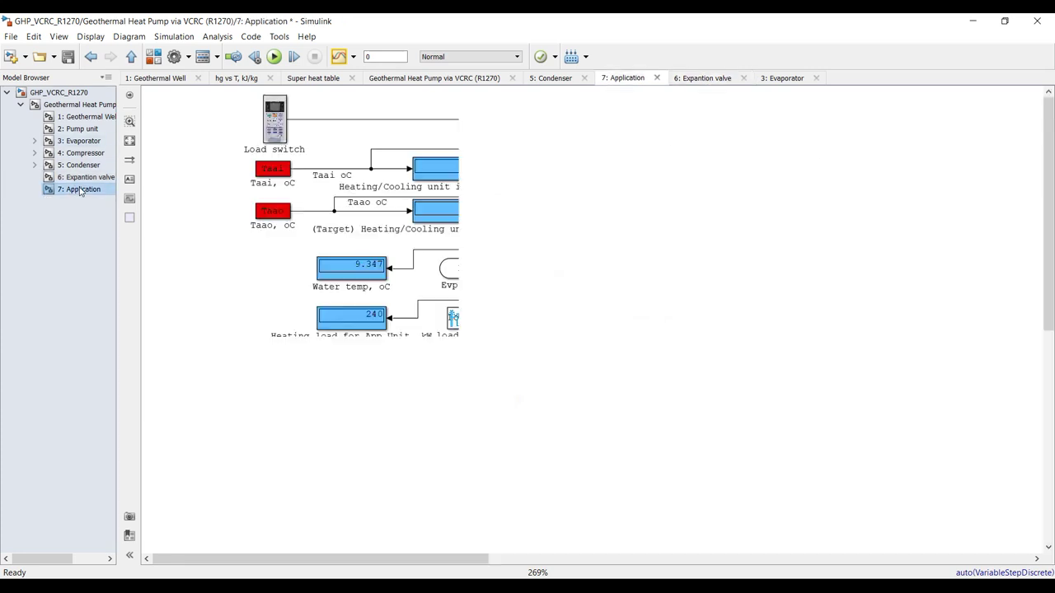
pyautogui.click(697, 161)
pyautogui.click(979, 138)
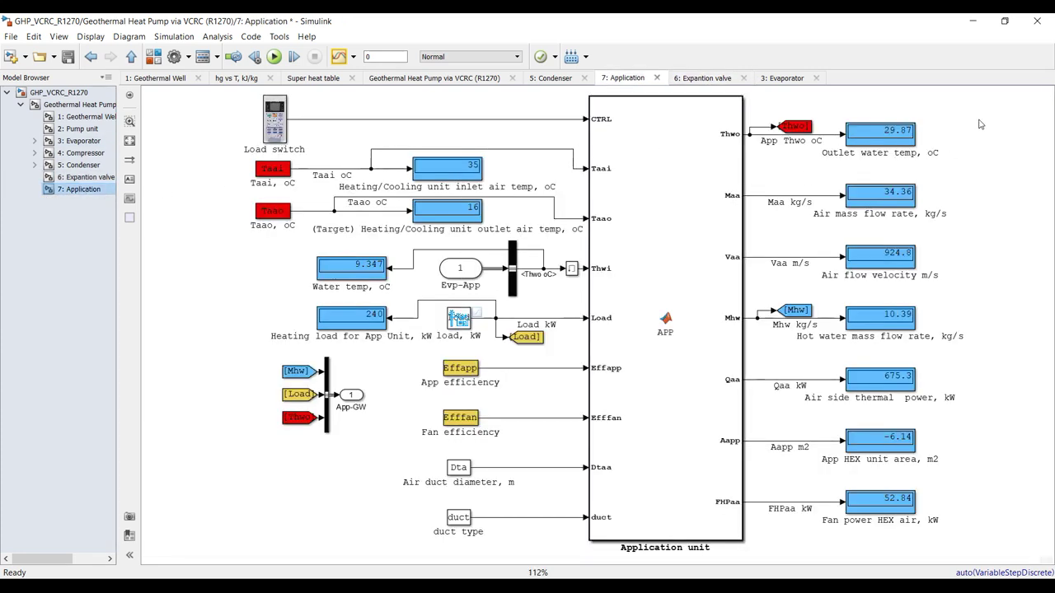
pyautogui.scroll(2, 958, 112)
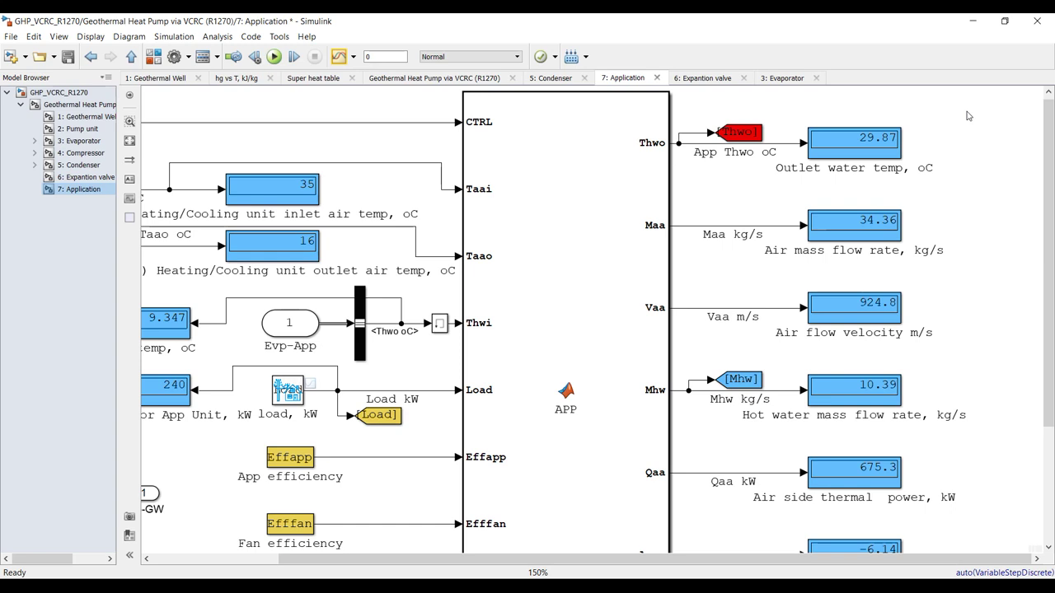
pyautogui.moveTo(967, 112); pyautogui.dragTo(796, 160)
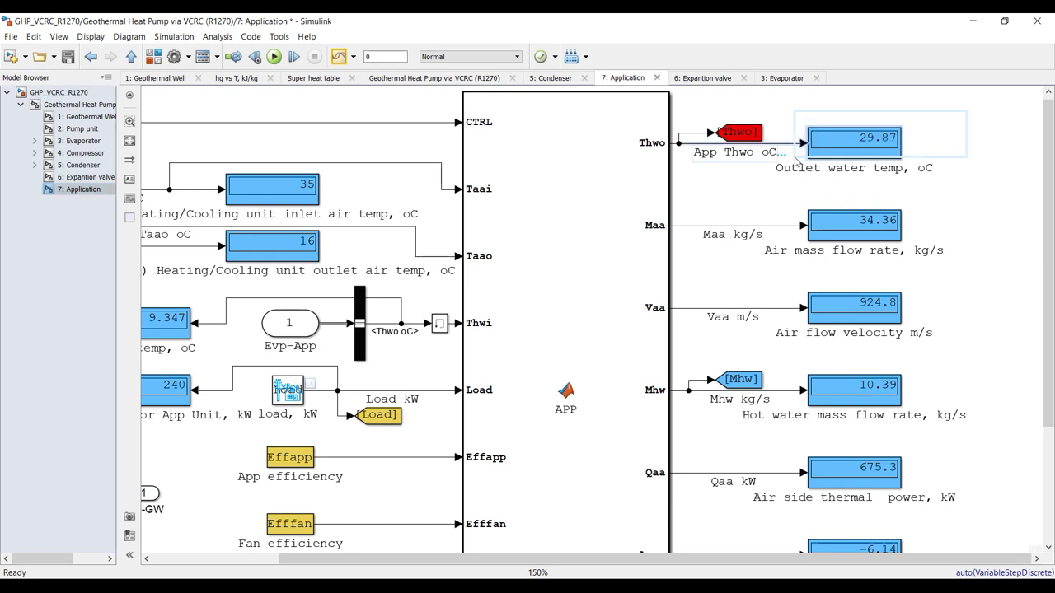
pyautogui.moveTo(795, 161); pyautogui.dragTo(796, 161)
pyautogui.moveTo(961, 204); pyautogui.dragTo(715, 256)
pyautogui.click(736, 308)
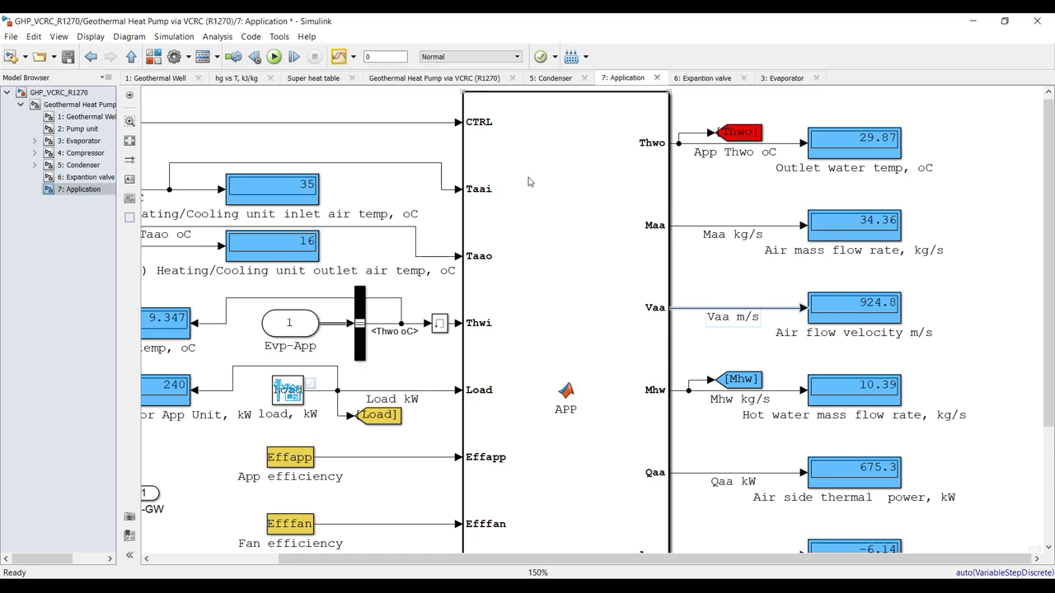
# - Compare the Application unit's hot water mass flow rate with the one in the Evaporator
pyautogui.scroll(-1, 667, 268)
pyautogui.scroll(1, 787, 307)
pyautogui.scroll(-2, 750, 258)
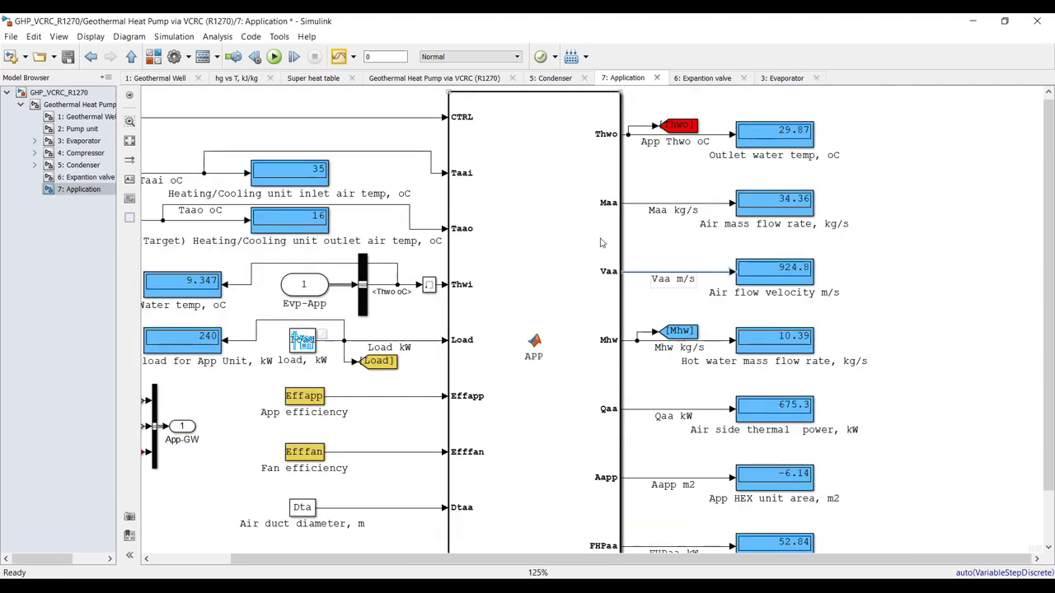
pyautogui.scroll(-1, 876, 301)
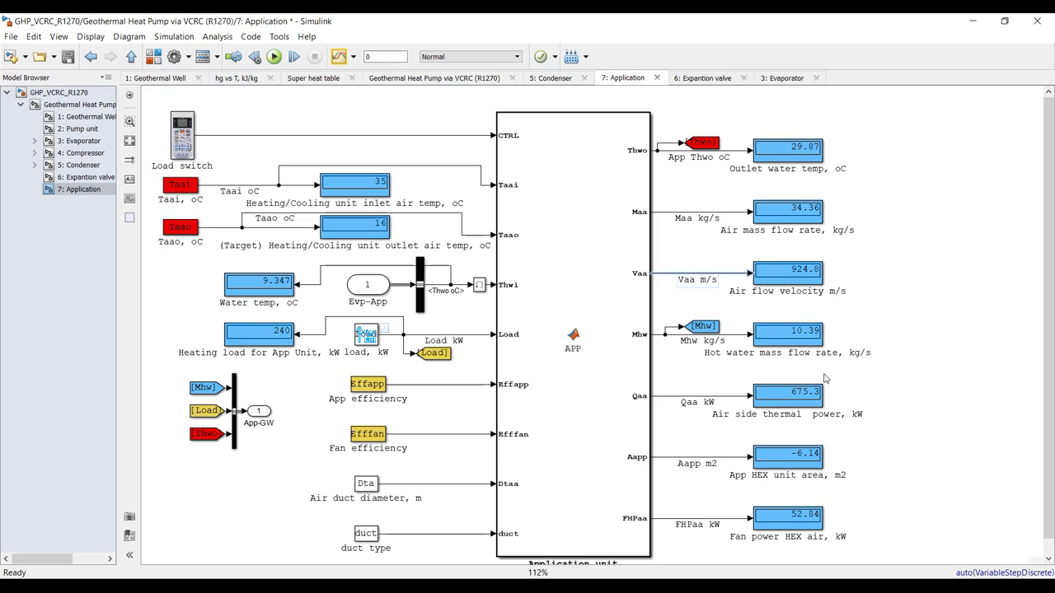
pyautogui.scroll(2, 824, 377)
pyautogui.scroll(-1, 825, 378)
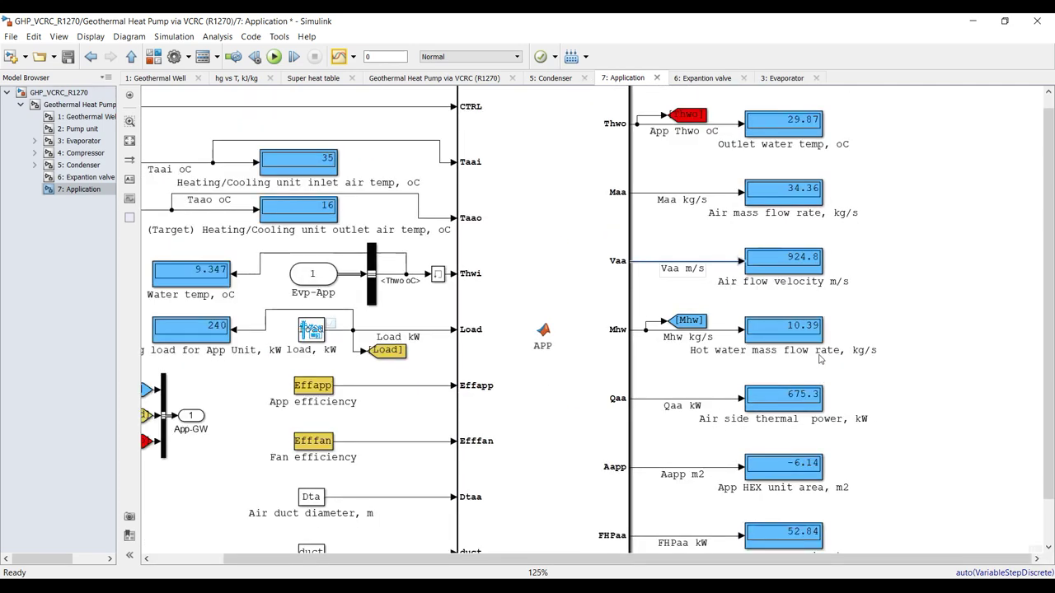
pyautogui.moveTo(923, 316); pyautogui.dragTo(659, 355)
pyautogui.click(888, 370)
pyautogui.moveTo(912, 322); pyautogui.dragTo(663, 341)
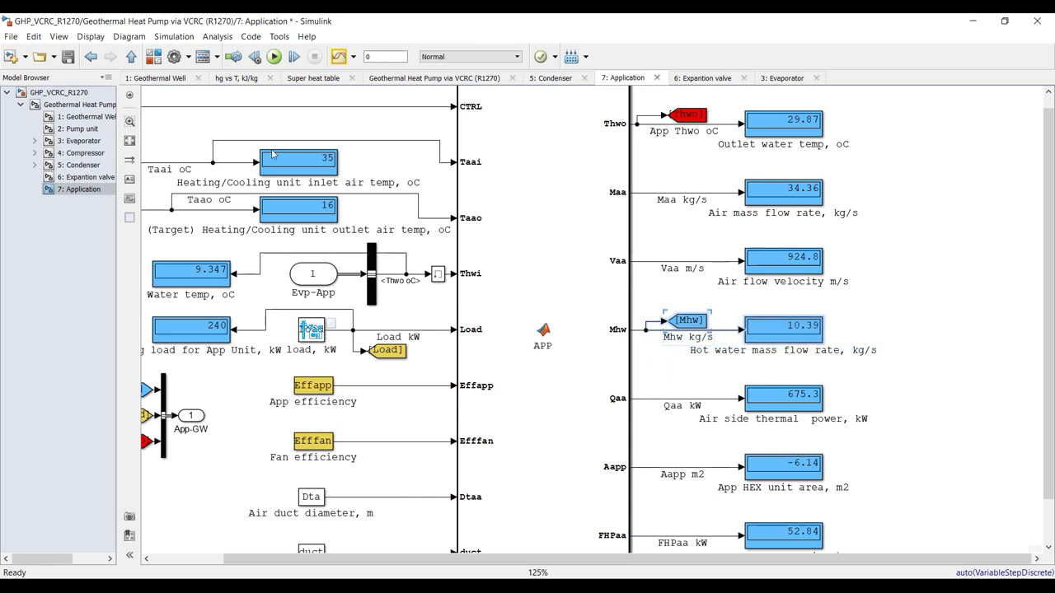
pyautogui.click(89, 145)
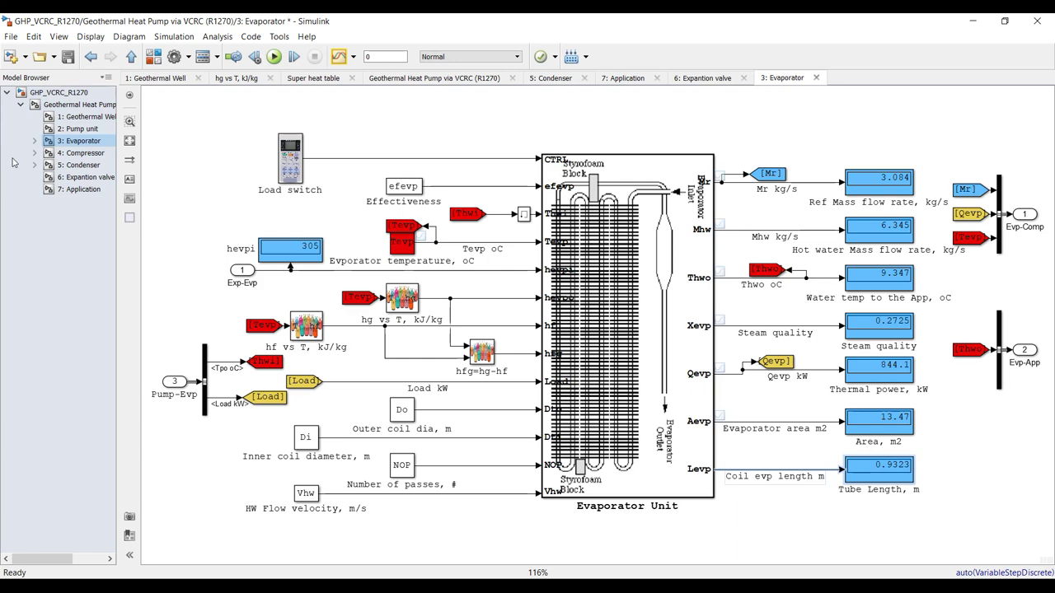
pyautogui.click(82, 189)
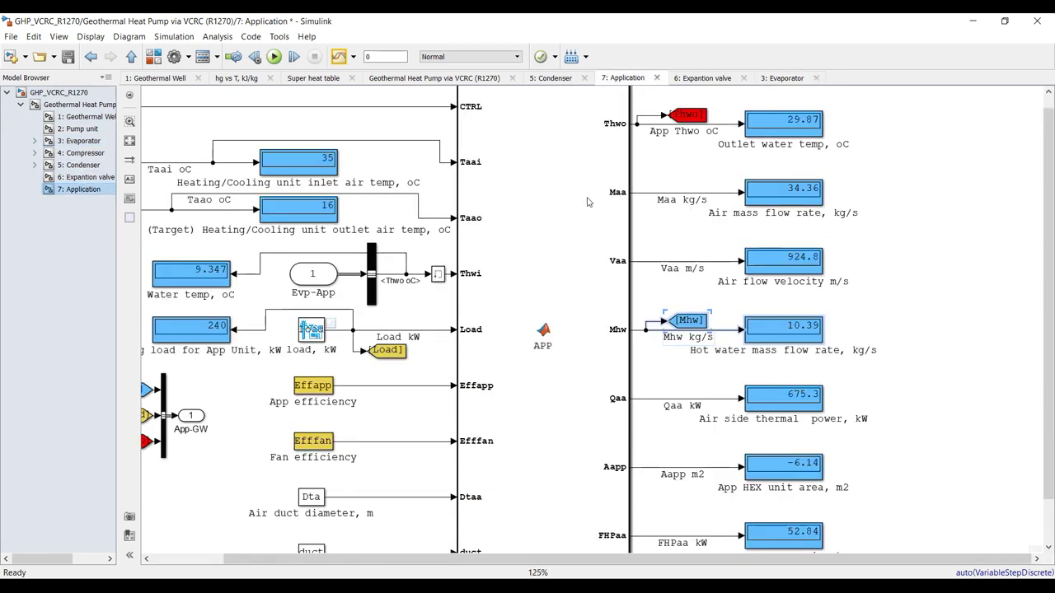
# - Examine the Application unit's air side thermal power, heat exchanger area and fan power
pyautogui.press('space')
pyautogui.scroll(5, 705, 470)
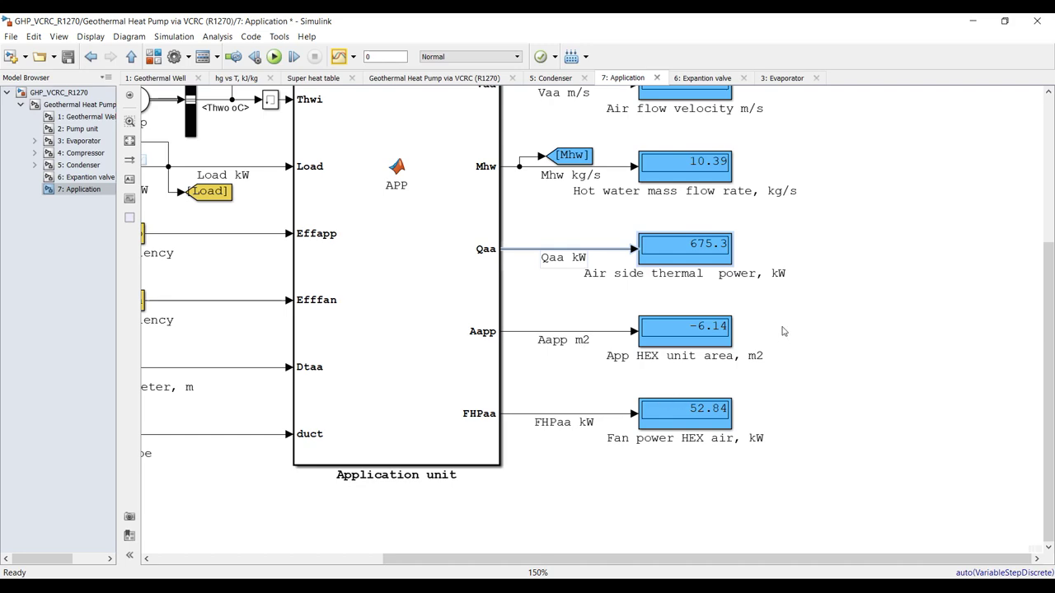
pyautogui.scroll(-1, 730, 389)
pyautogui.scroll(6, 651, 445)
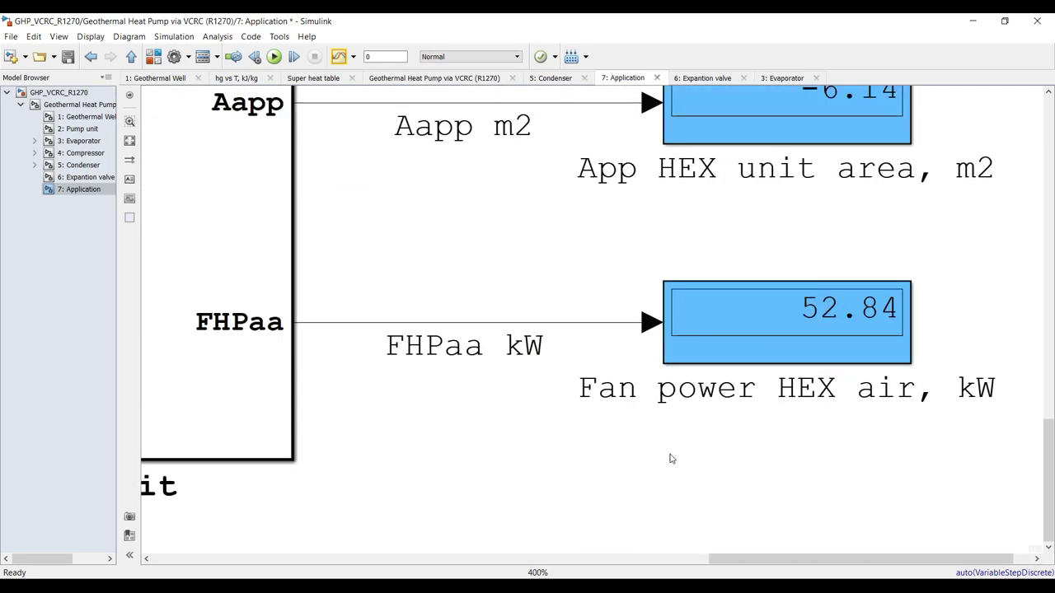
pyautogui.scroll(-1, 933, 322)
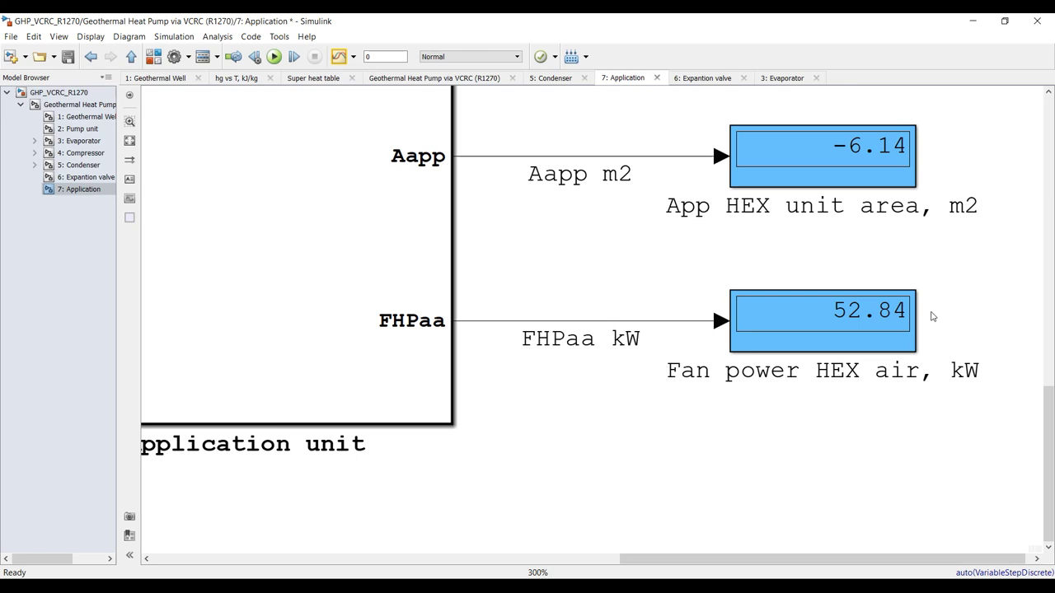
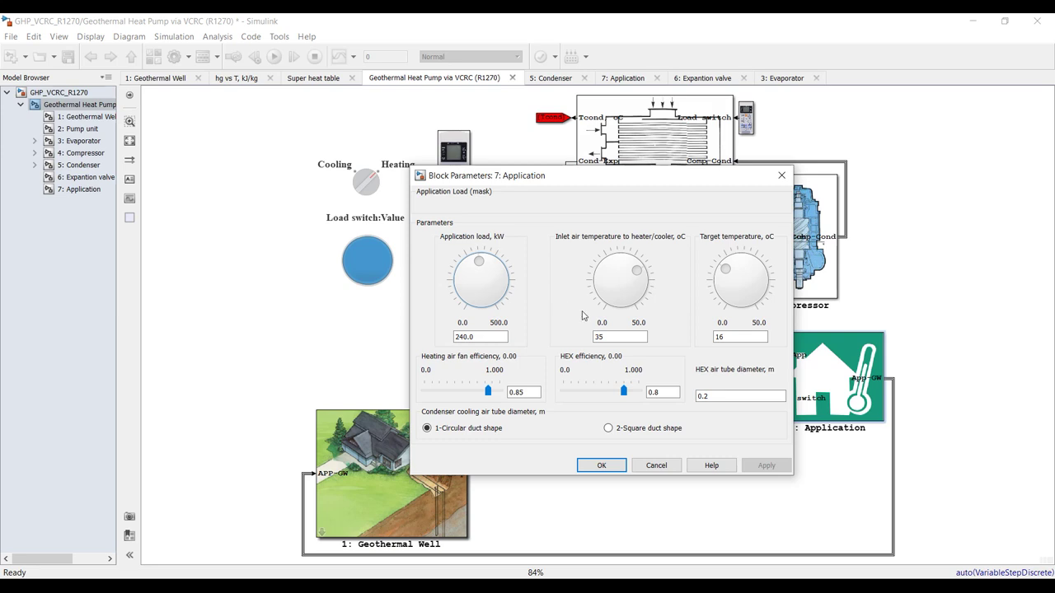
# - Set the Application block's inlet air temperature to 15 °C and target temperature to 25 °C, and run the simulation
pyautogui.doubleClick(624, 338)
pyautogui.write('1')
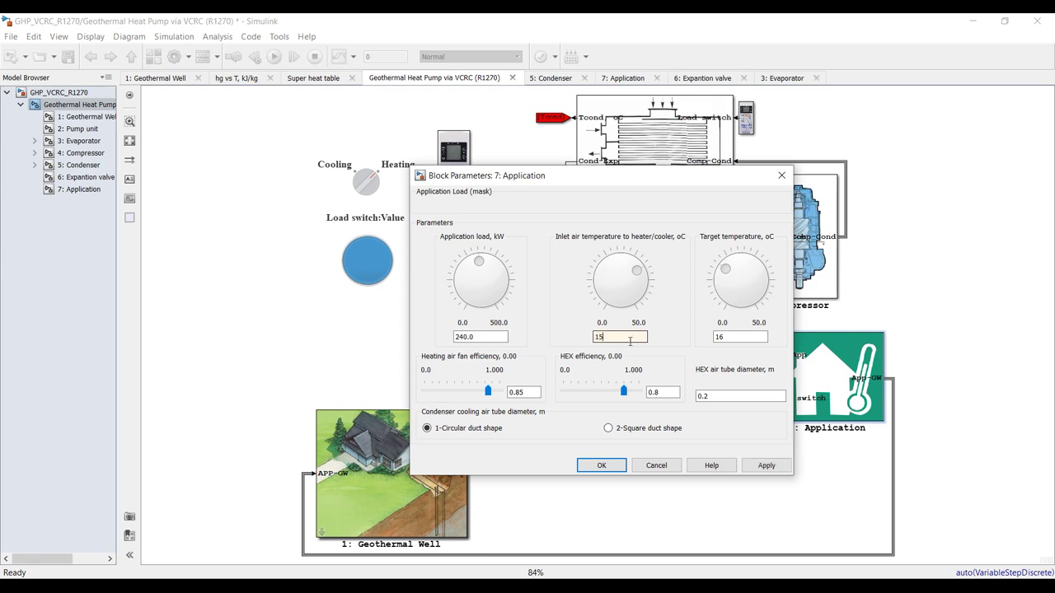
pyautogui.doubleClick(748, 335)
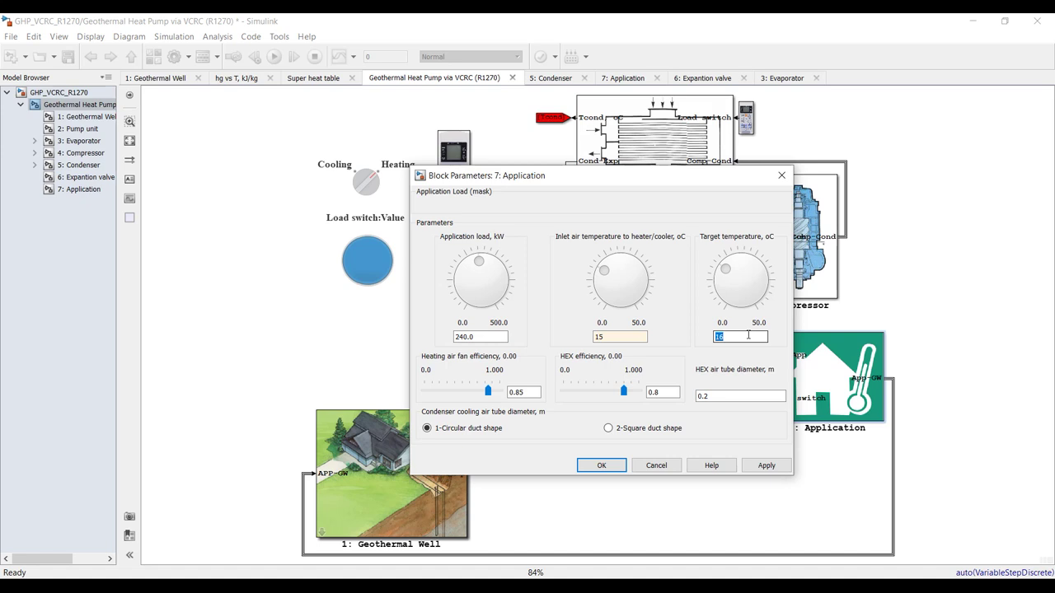
pyautogui.write('25')
pyautogui.click(767, 465)
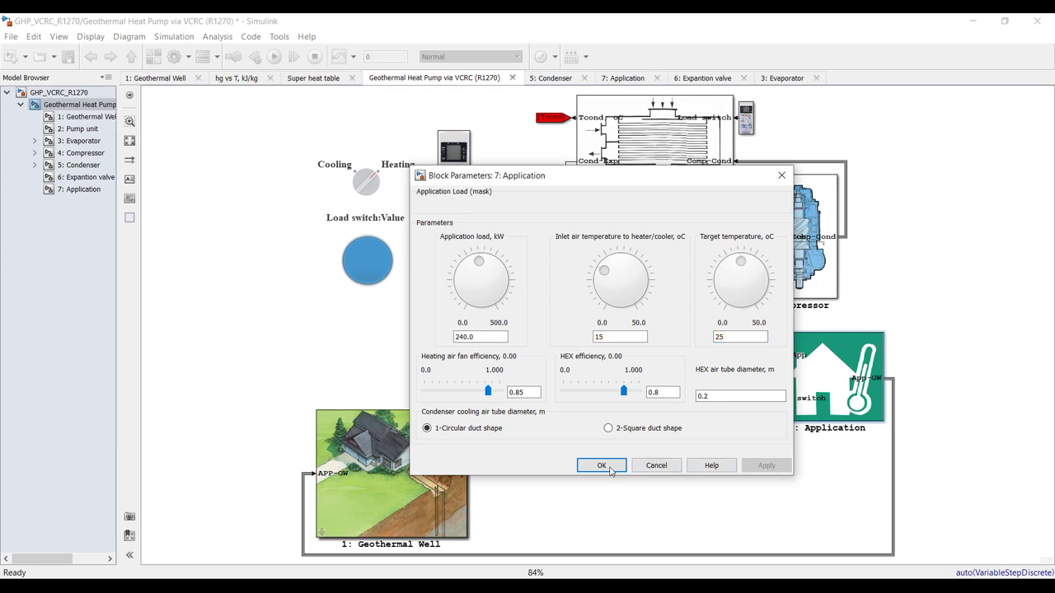
pyautogui.click(610, 470)
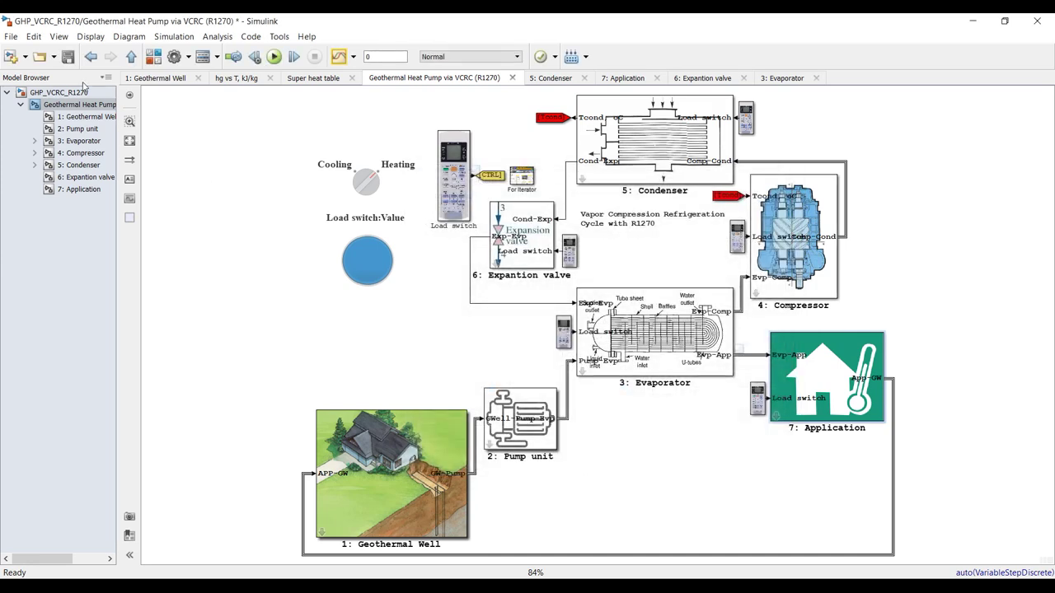
pyautogui.click(274, 56)
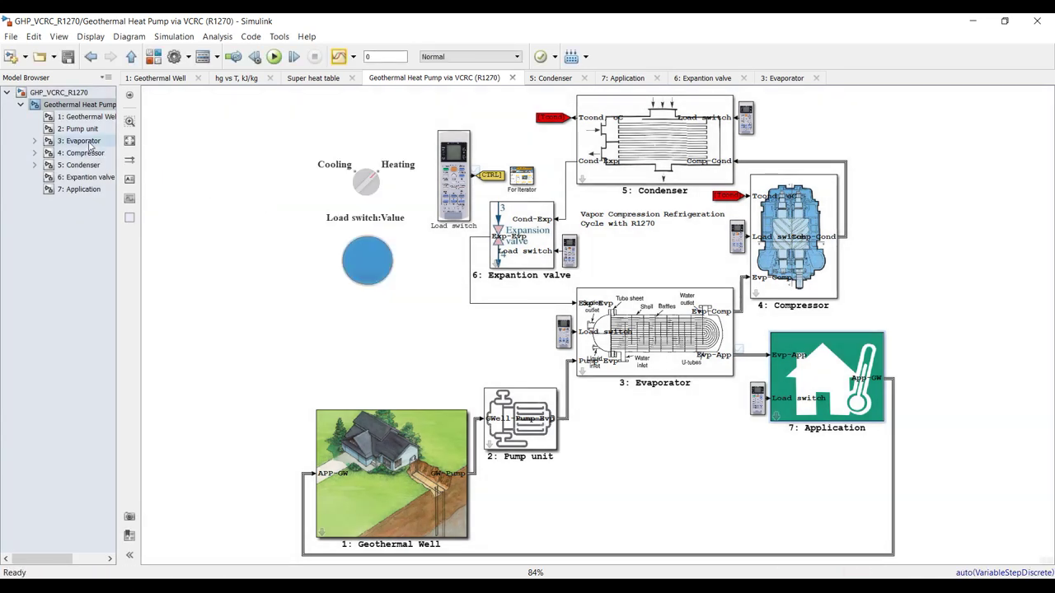
# - Examine the Application unit's outlet water temperature and air mass flow rate for the heating run
pyautogui.click(86, 190)
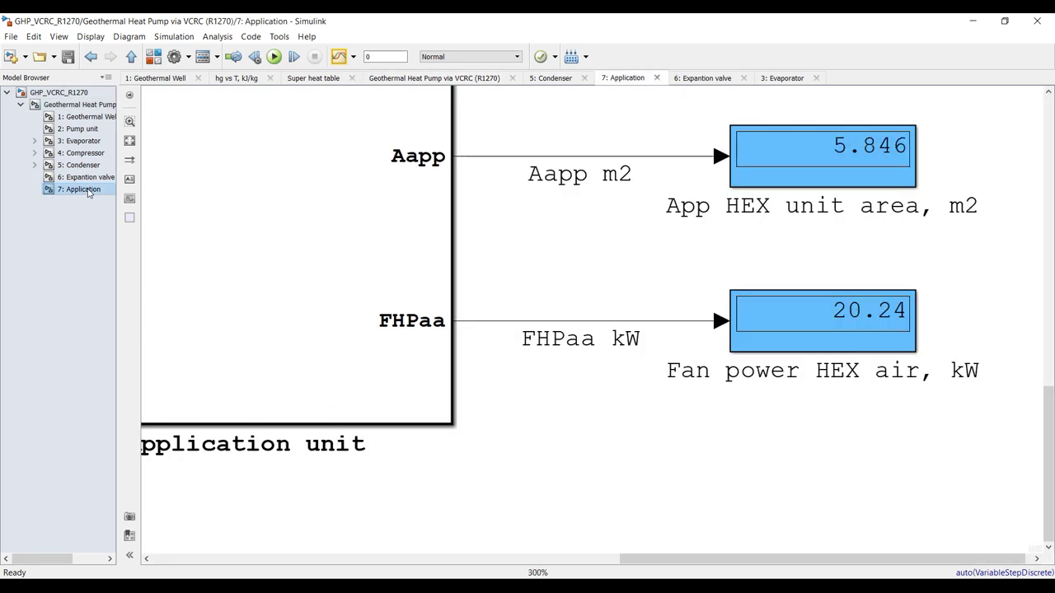
pyautogui.scroll(-2, 360, 235)
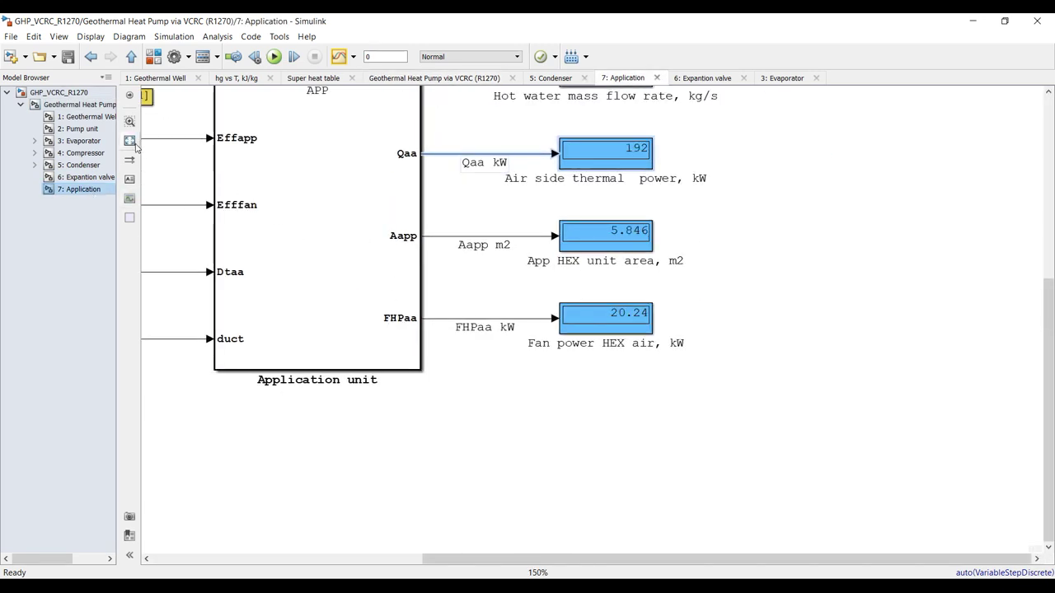
pyautogui.click(134, 144)
pyautogui.scroll(1, 946, 119)
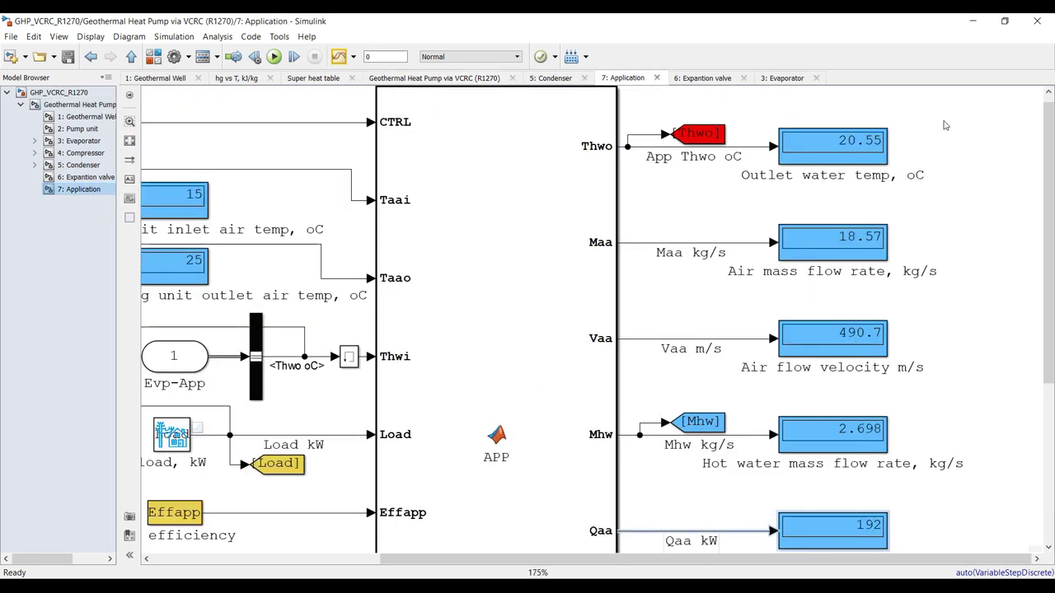
pyautogui.scroll(-1, 814, 164)
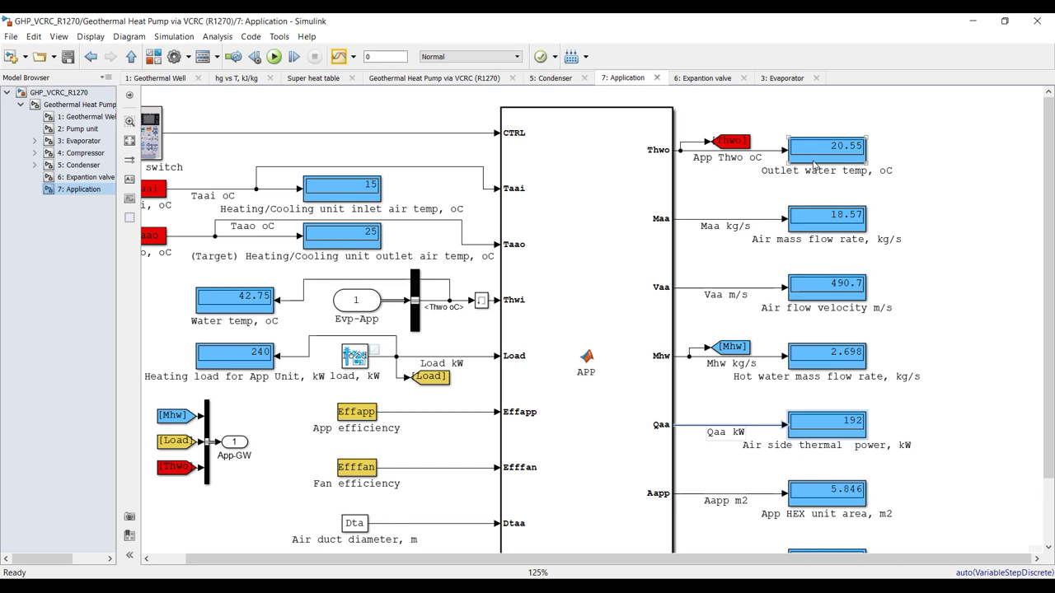
pyautogui.moveTo(901, 122); pyautogui.dragTo(776, 178)
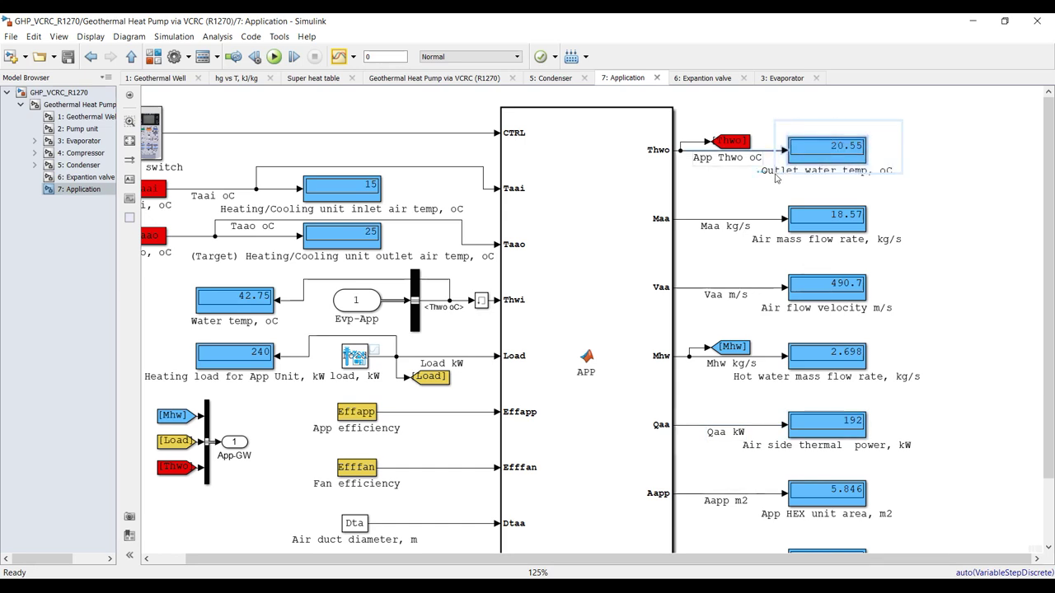
pyautogui.click(921, 224)
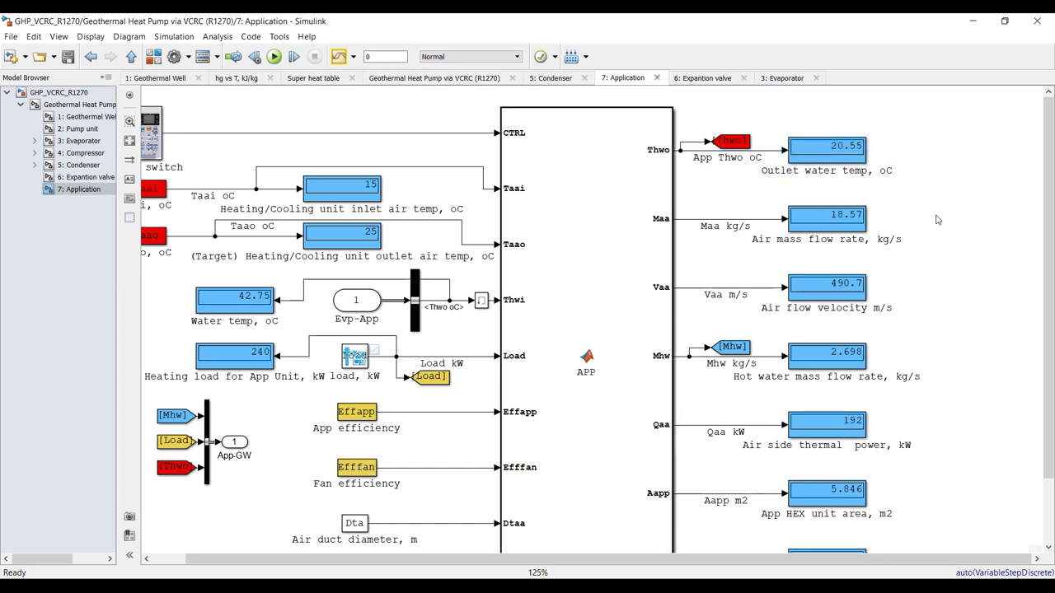
pyautogui.moveTo(941, 201); pyautogui.dragTo(752, 252)
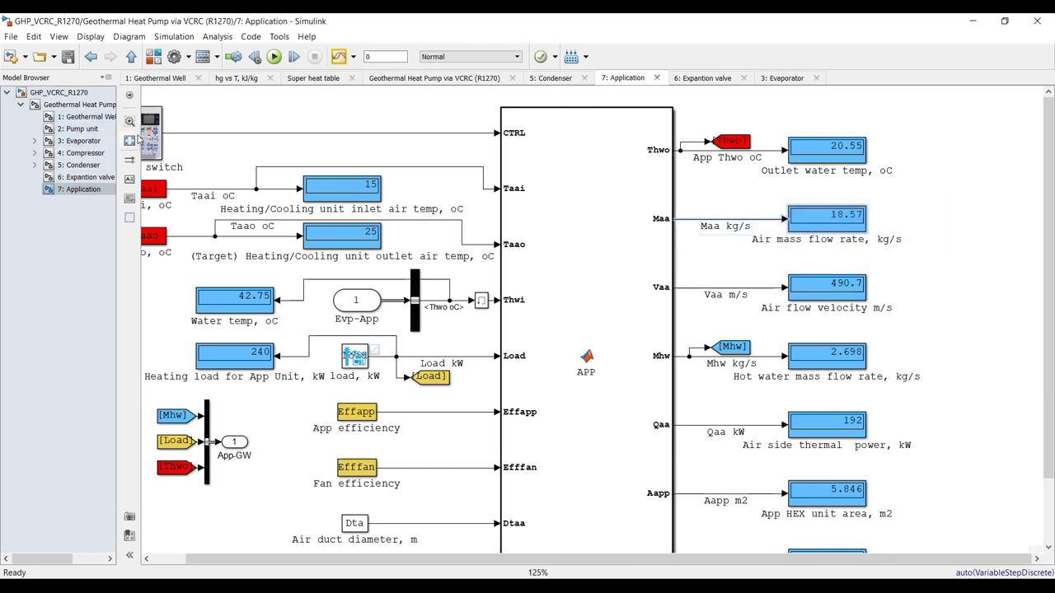
# - Check the temperature of the water entering the Application unit
pyautogui.press('space')
pyautogui.scroll(3, 257, 307)
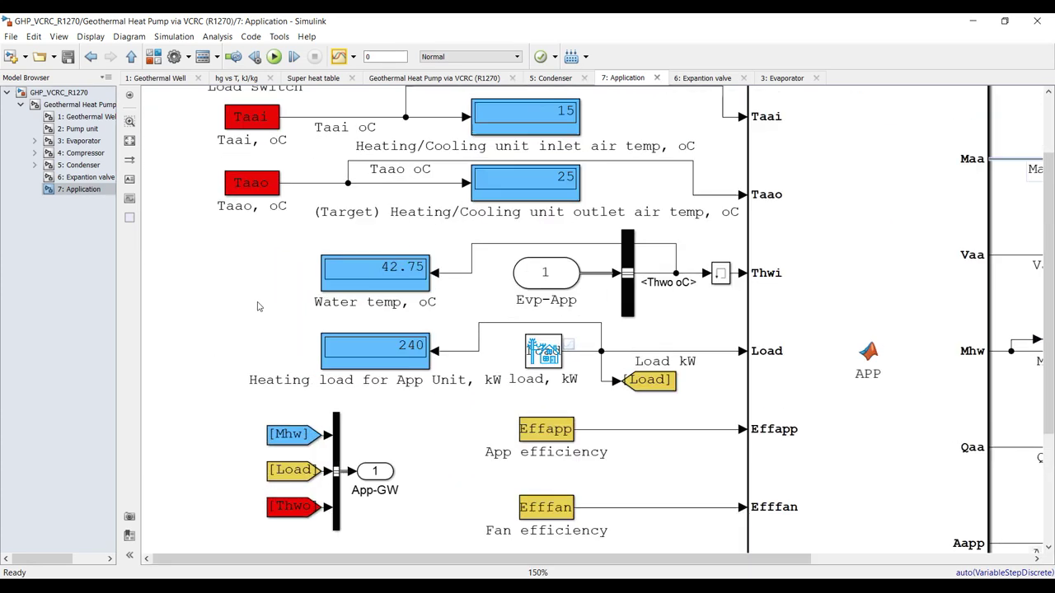
pyautogui.moveTo(261, 260); pyautogui.dragTo(460, 303)
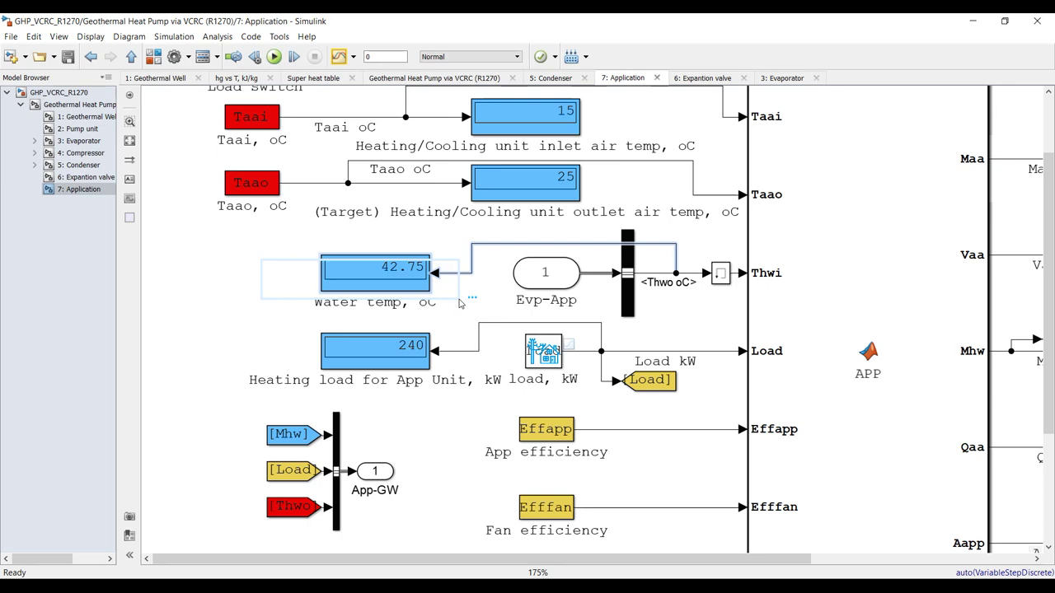
# - Examine the Evaporator's refrigerant mass flow rate, area and tube length for the heating run
pyautogui.click(79, 141)
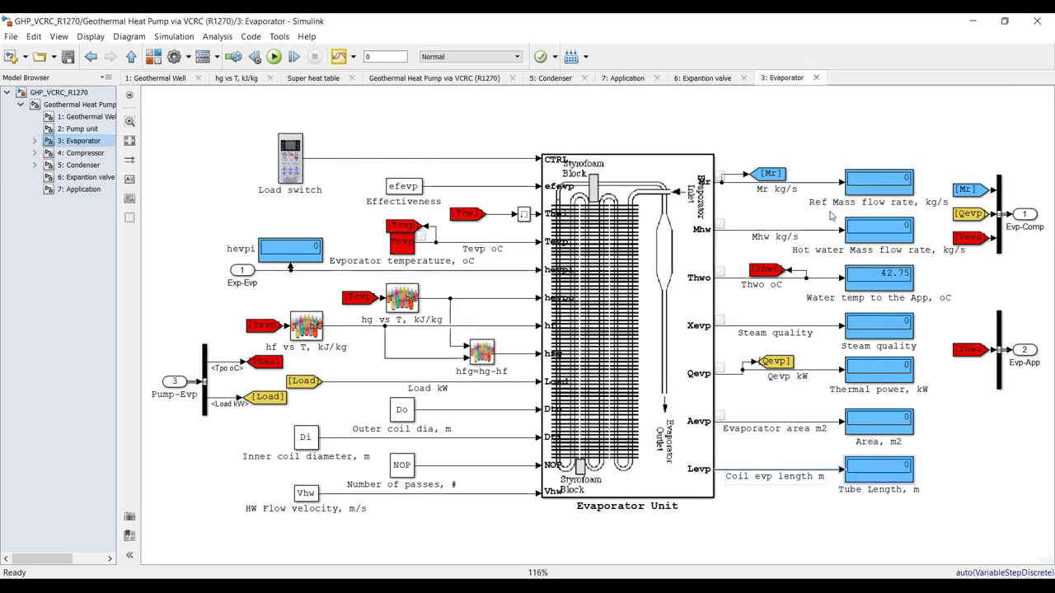
pyautogui.scroll(2, 831, 216)
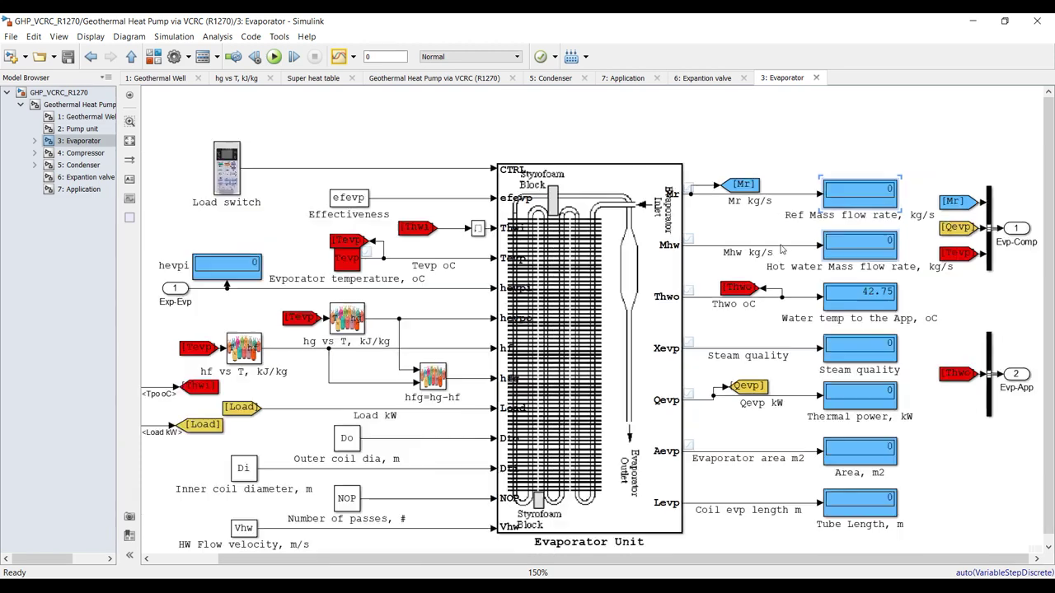
pyautogui.scroll(-2, 782, 249)
pyautogui.moveTo(920, 405); pyautogui.dragTo(815, 493)
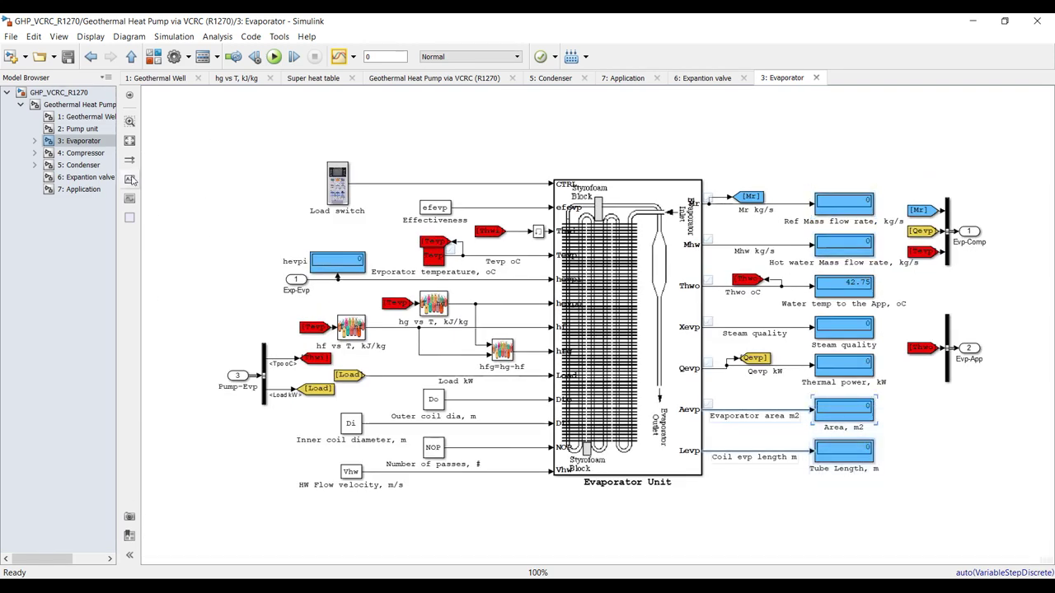
# - Examine the Compressor's outputs and gauges and the complete set of Condenser results for the heating run
pyautogui.click(86, 153)
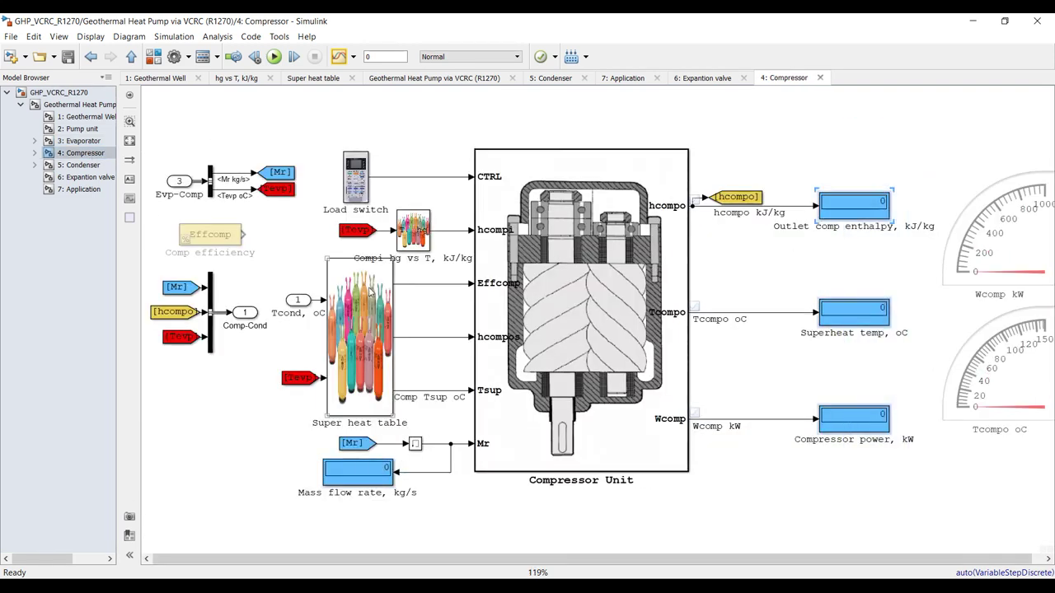
pyautogui.scroll(-2, 369, 290)
pyautogui.moveTo(881, 184); pyautogui.dragTo(763, 458)
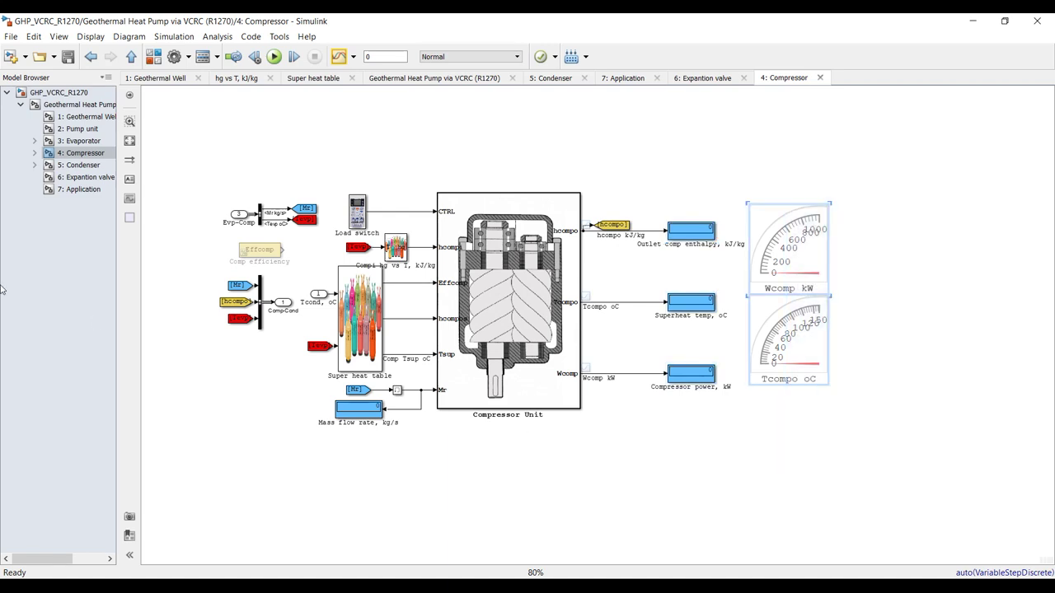
pyautogui.click(83, 165)
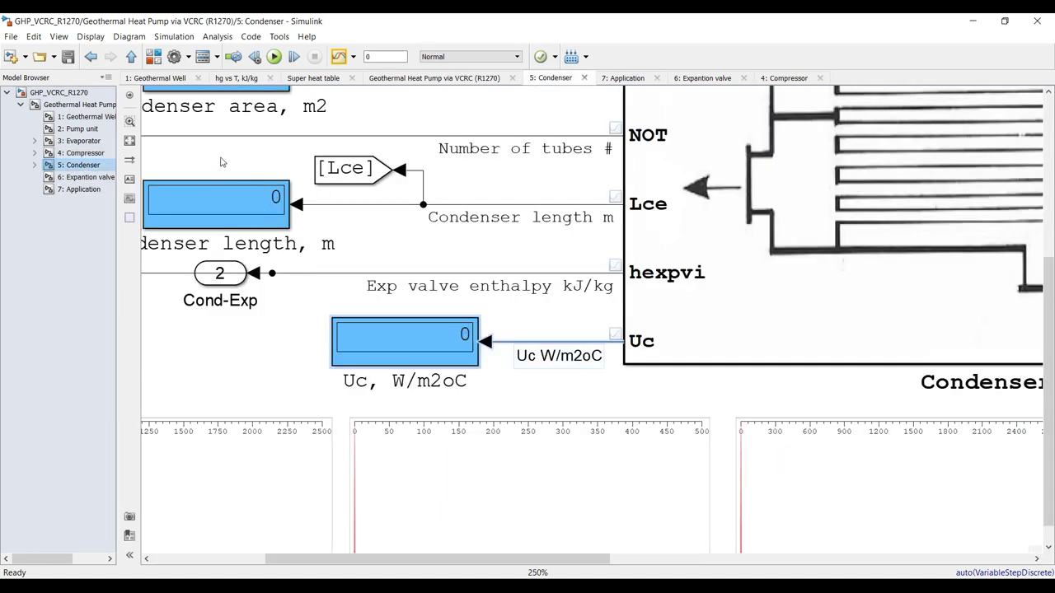
pyautogui.click(130, 140)
pyautogui.click(100, 178)
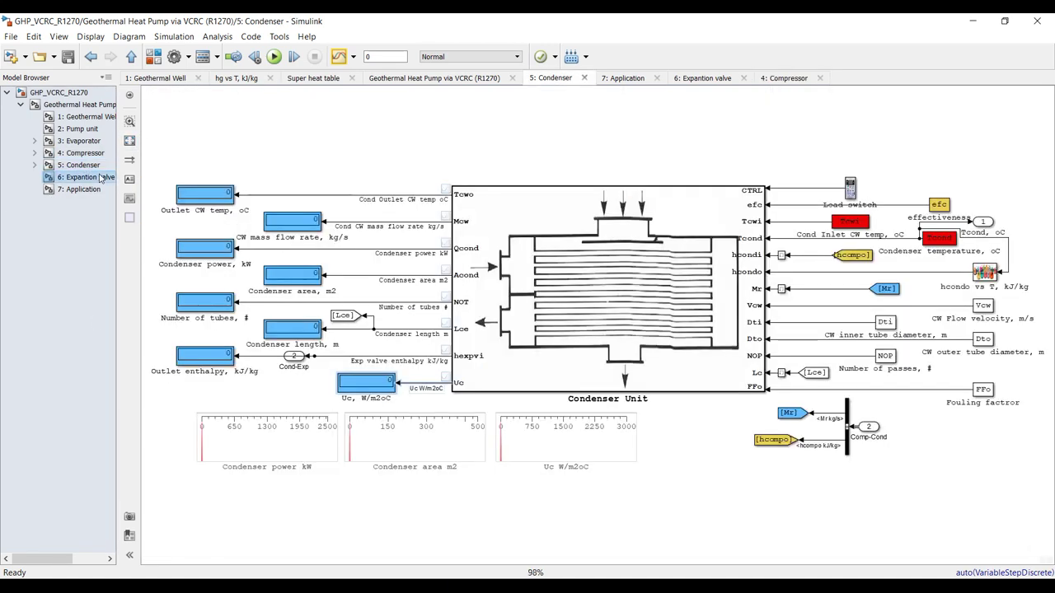
# - Review the Geothermal Well results, the overall heat pump layout and the whole Application block
pyautogui.click(89, 117)
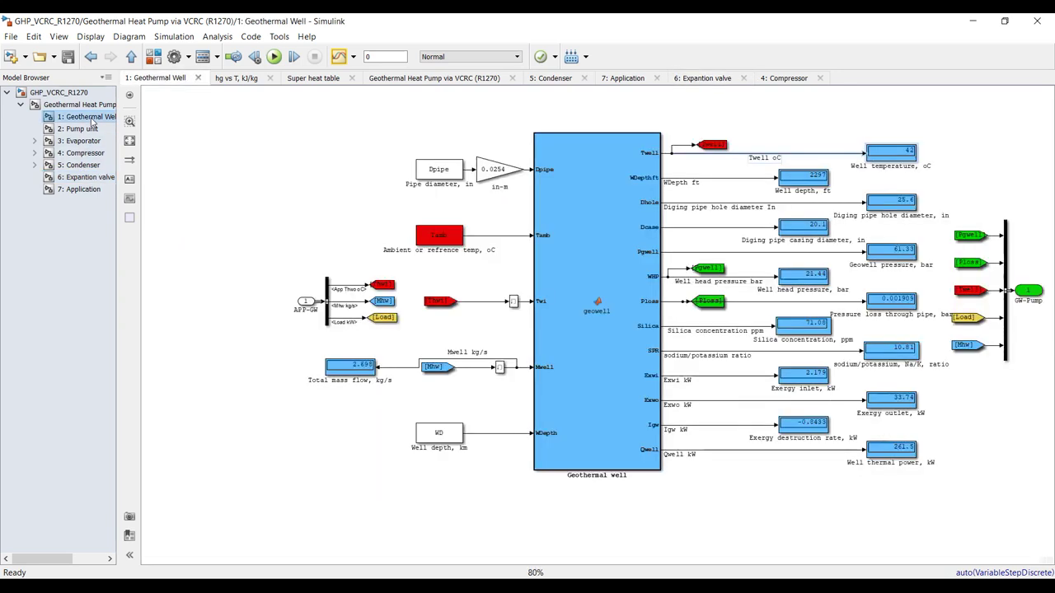
pyautogui.click(94, 106)
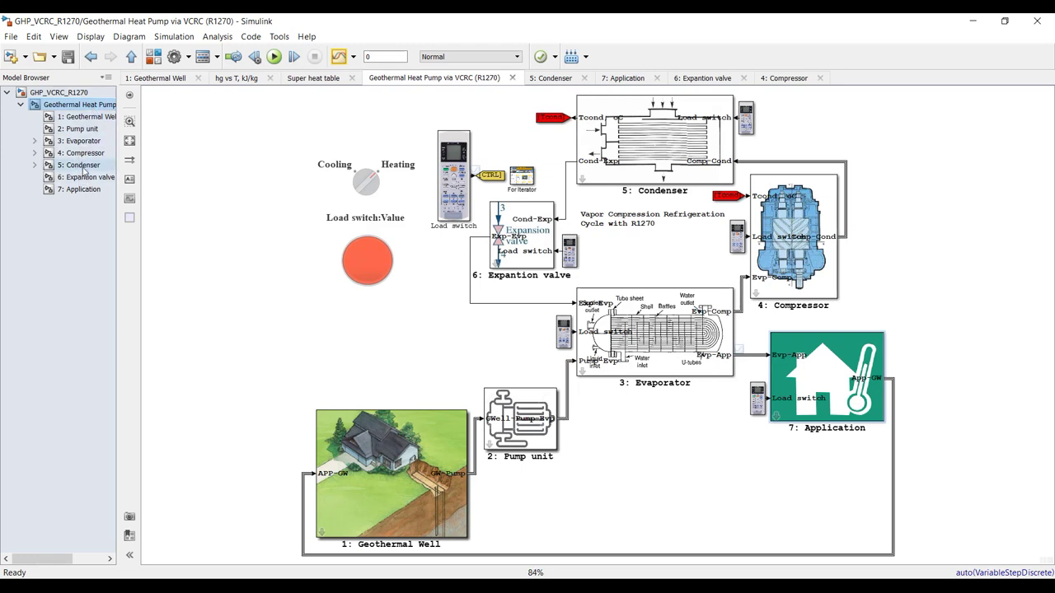
pyautogui.click(62, 117)
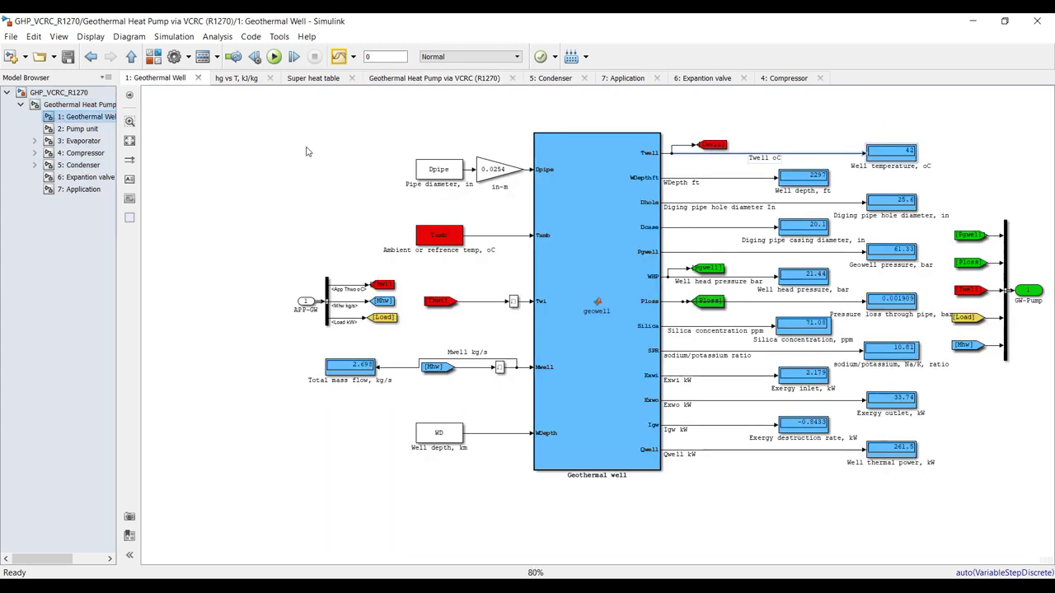
pyautogui.click(72, 190)
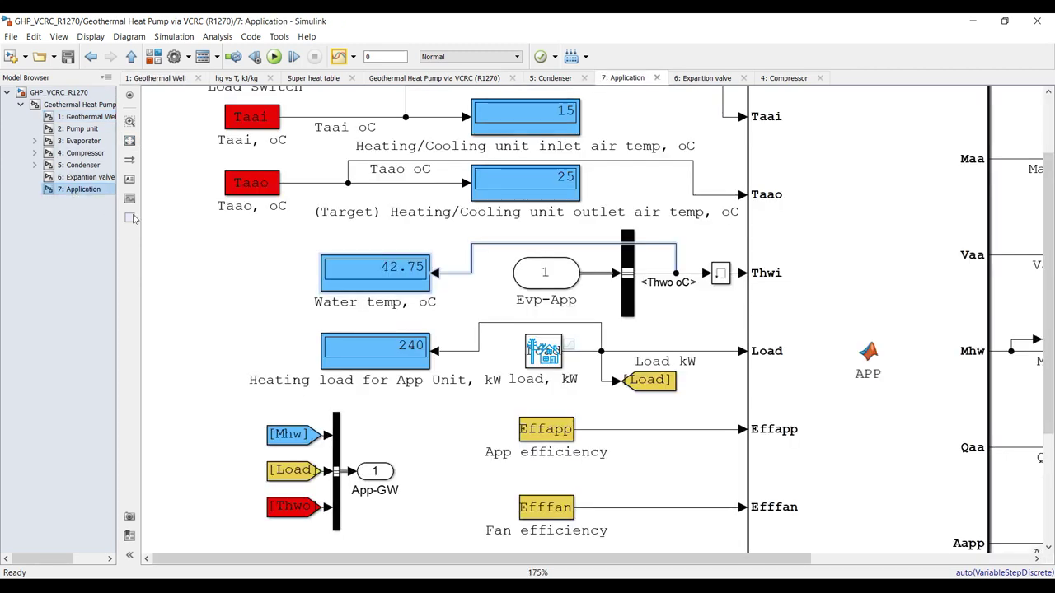
pyautogui.click(136, 145)
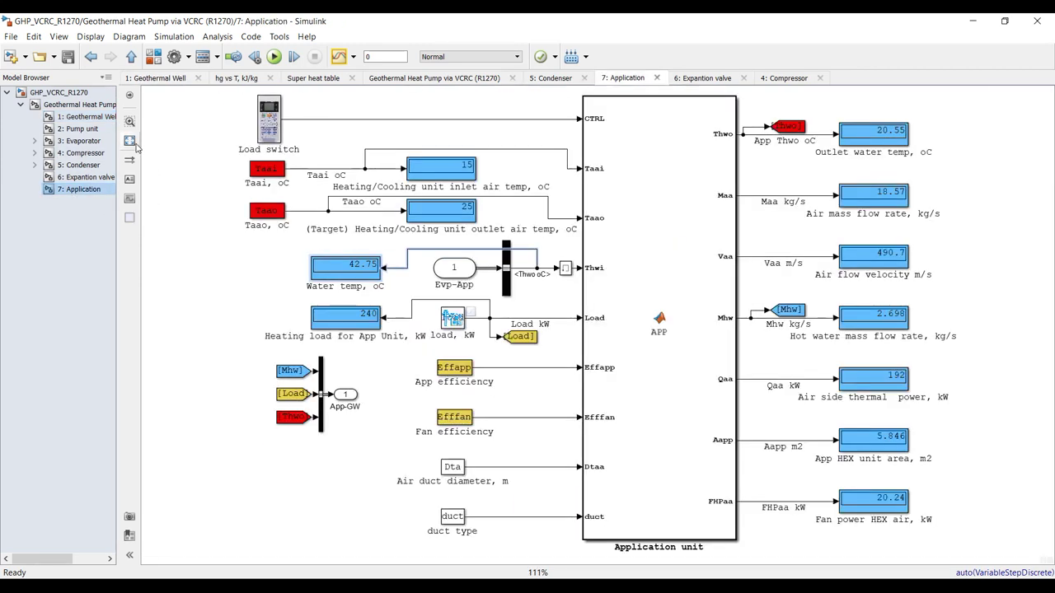
# - Save and close the current model, and open GHP_VCRC_R1270_vd.slx in a maximized window
pyautogui.click(68, 58)
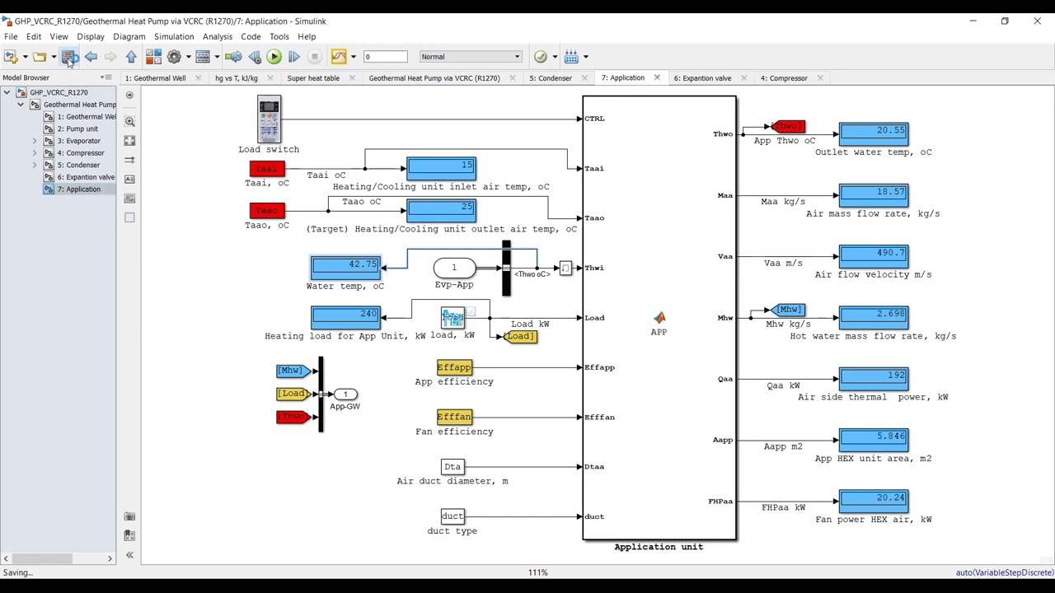
pyautogui.click(1044, 26)
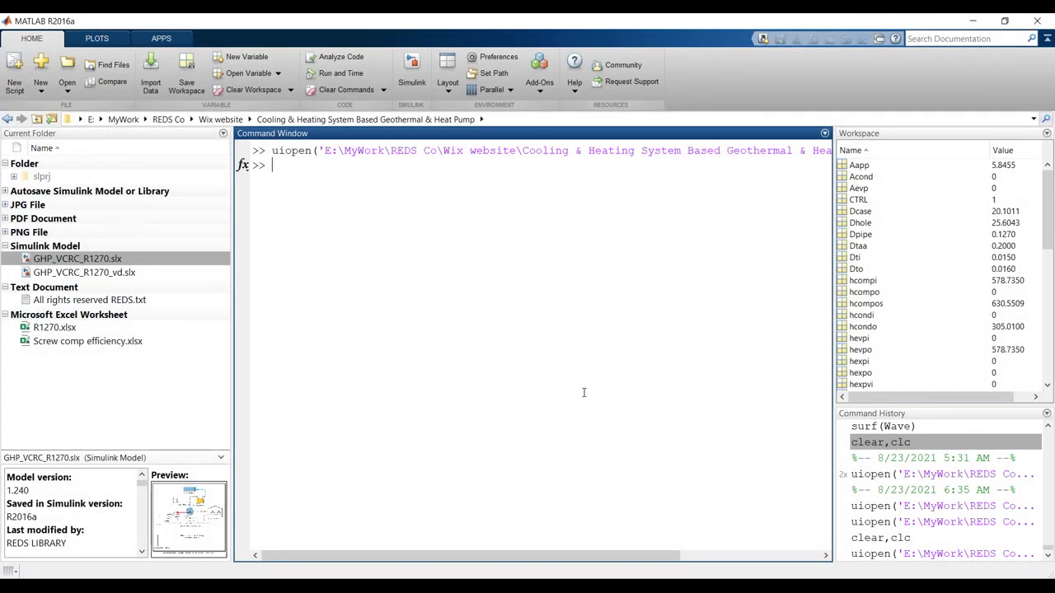
pyautogui.doubleClick(66, 272)
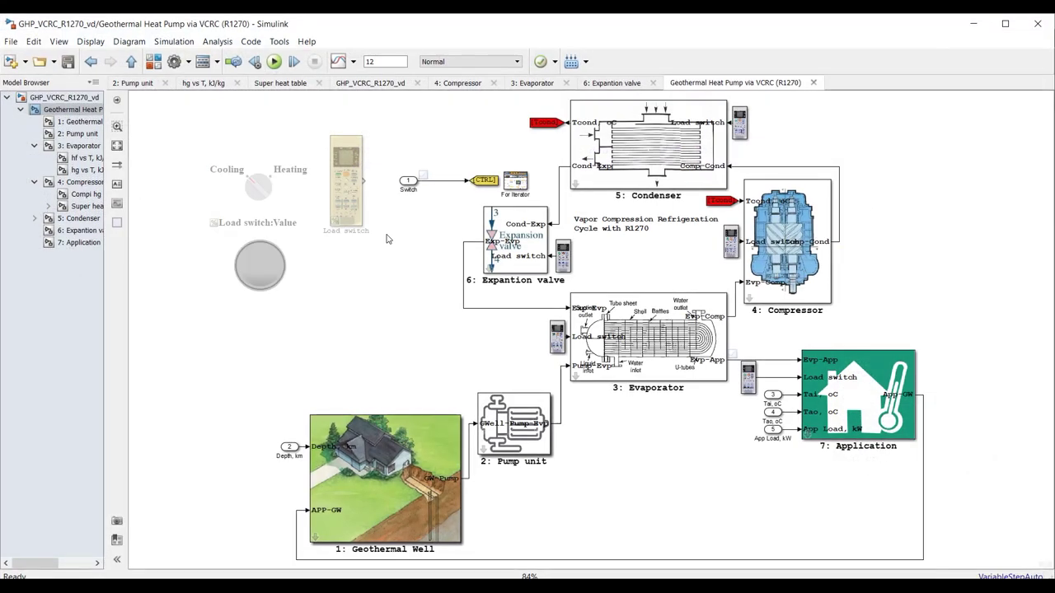
pyautogui.click(1004, 23)
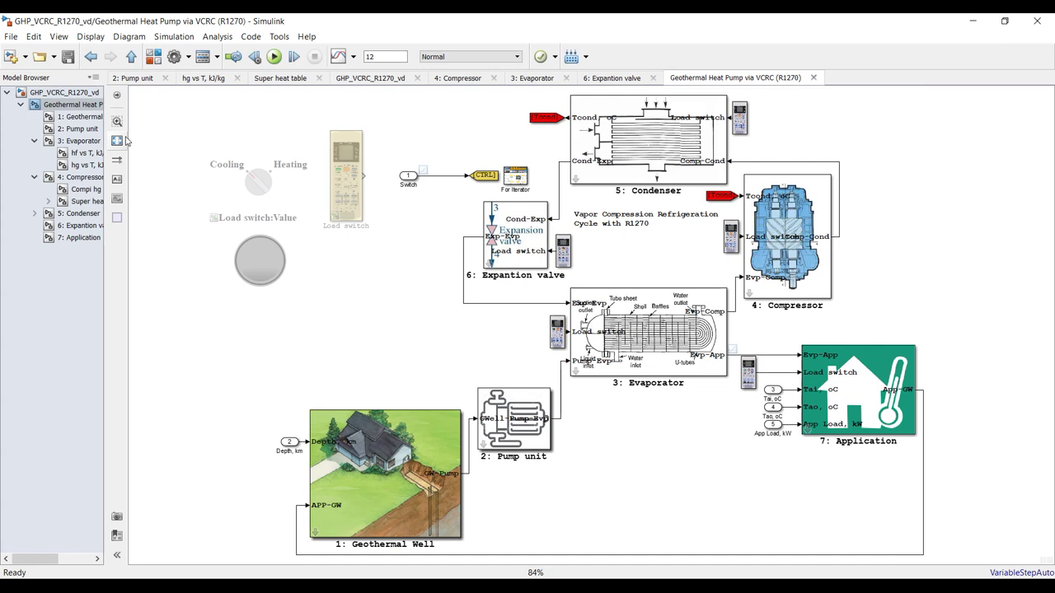
# - View the Switch, Depth, Tai, Tao and App Load signals of the top-level Operating Conditions block
pyautogui.click(73, 93)
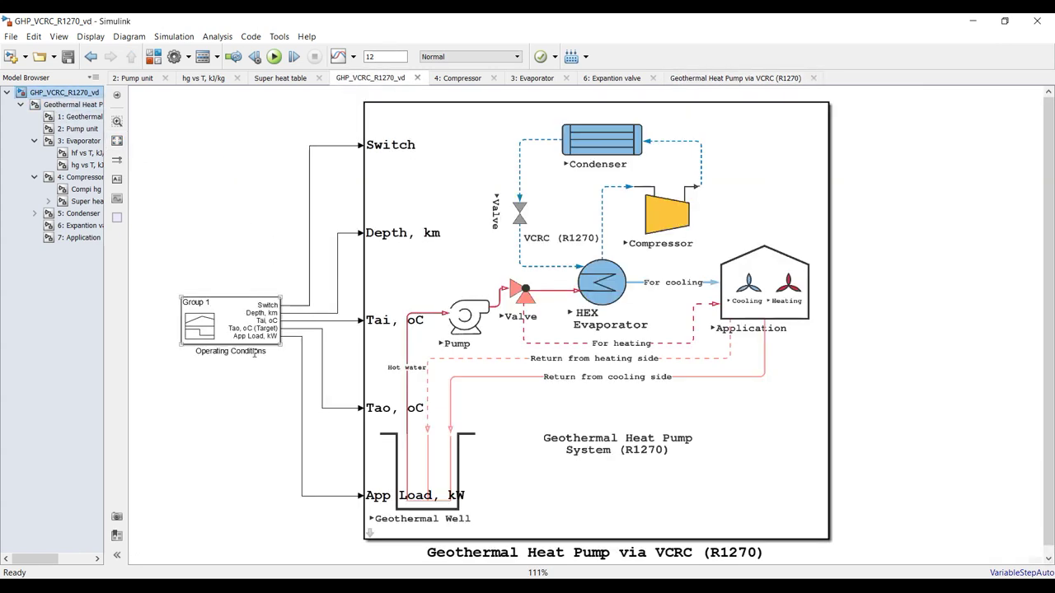
pyautogui.click(244, 323)
pyautogui.doubleClick(244, 324)
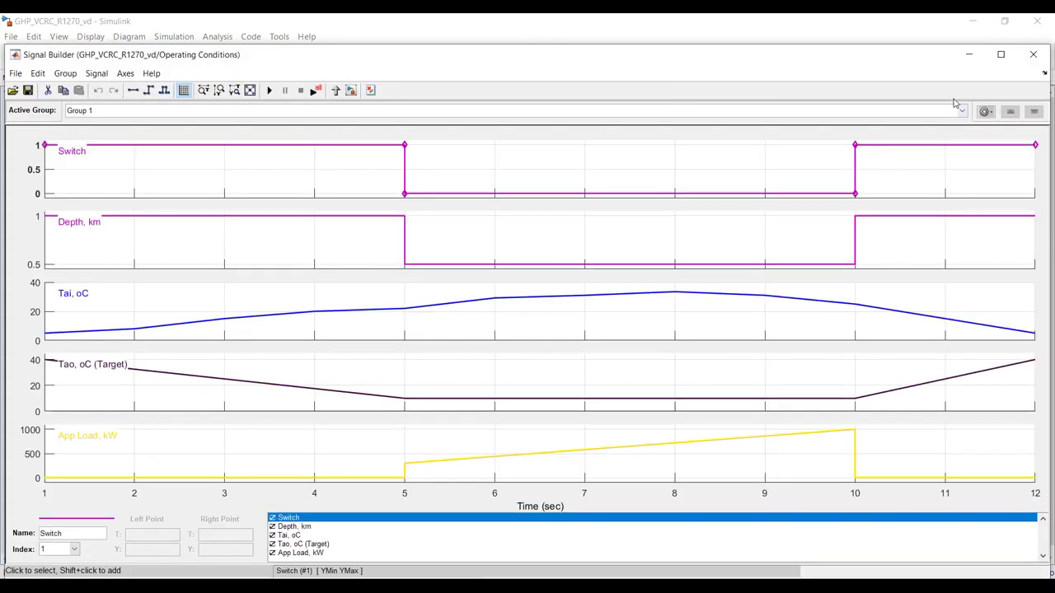
pyautogui.click(1001, 56)
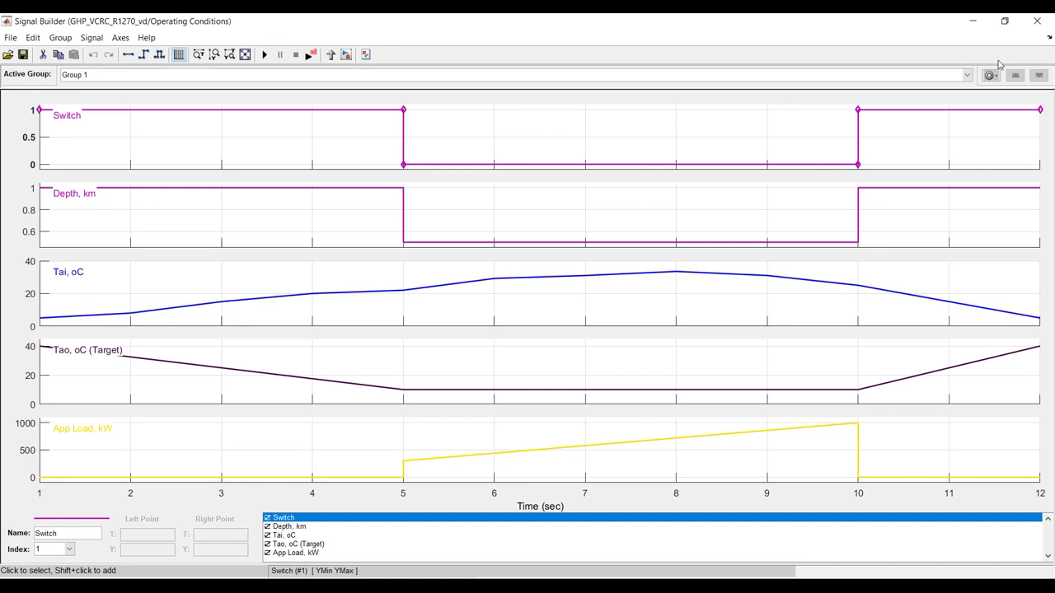
pyautogui.click(1037, 21)
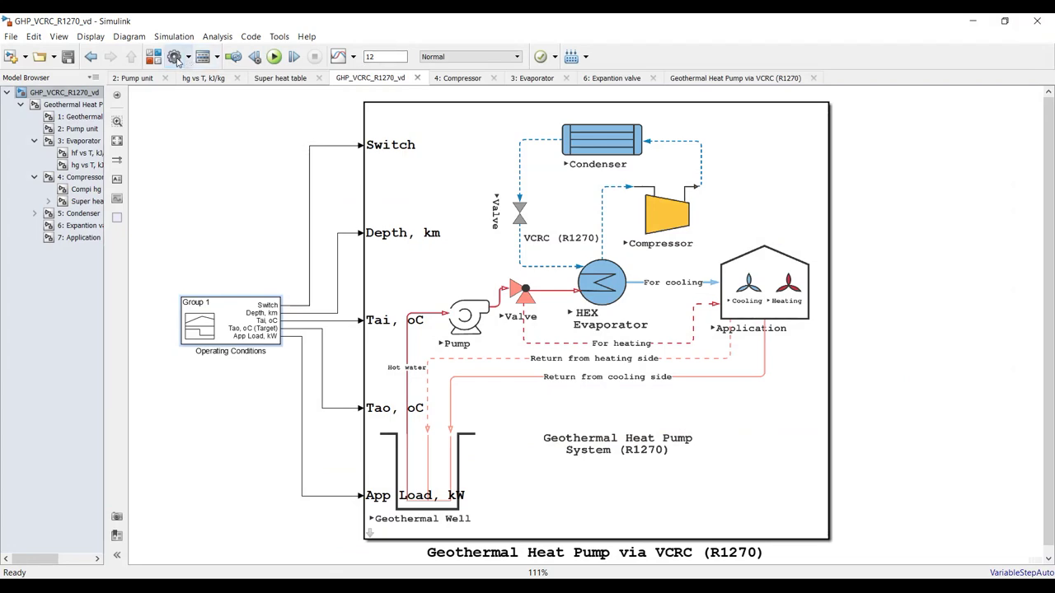
# - Check the simulation start and stop times in the model's solver configuration
pyautogui.click(175, 59)
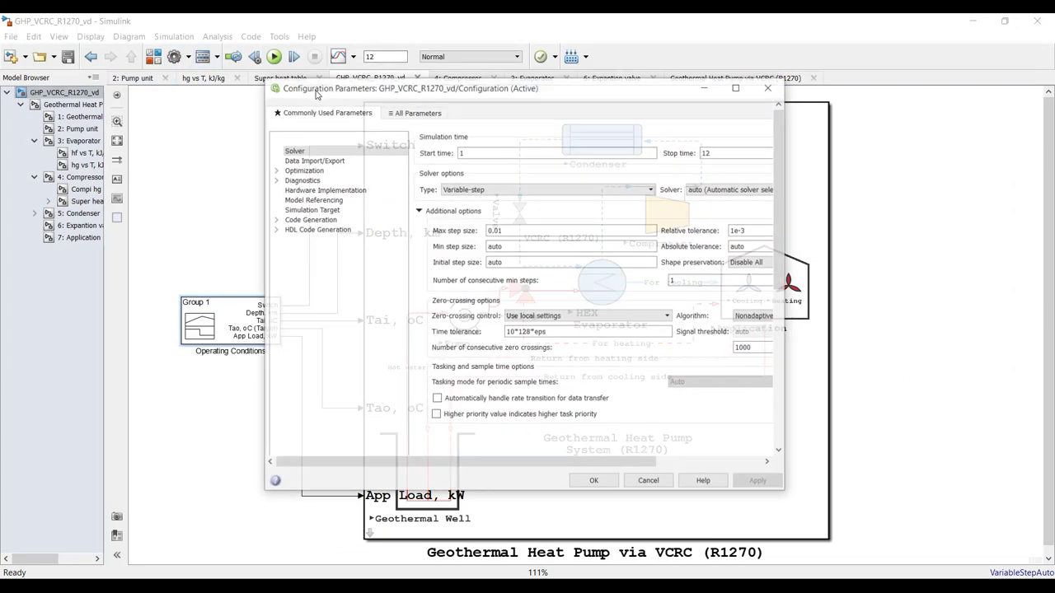
pyautogui.click(487, 157)
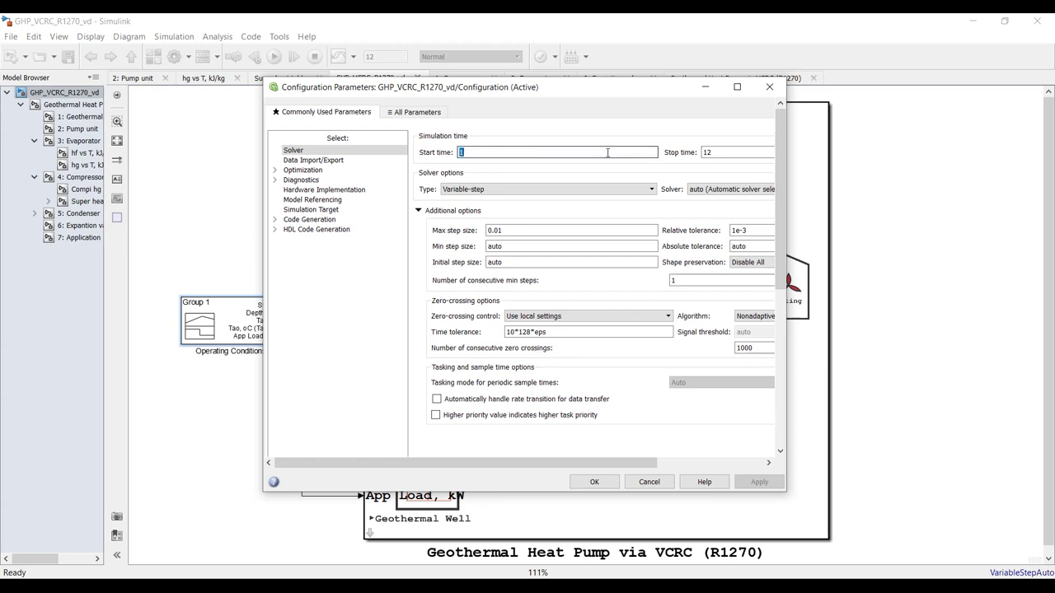
pyautogui.doubleClick(726, 153)
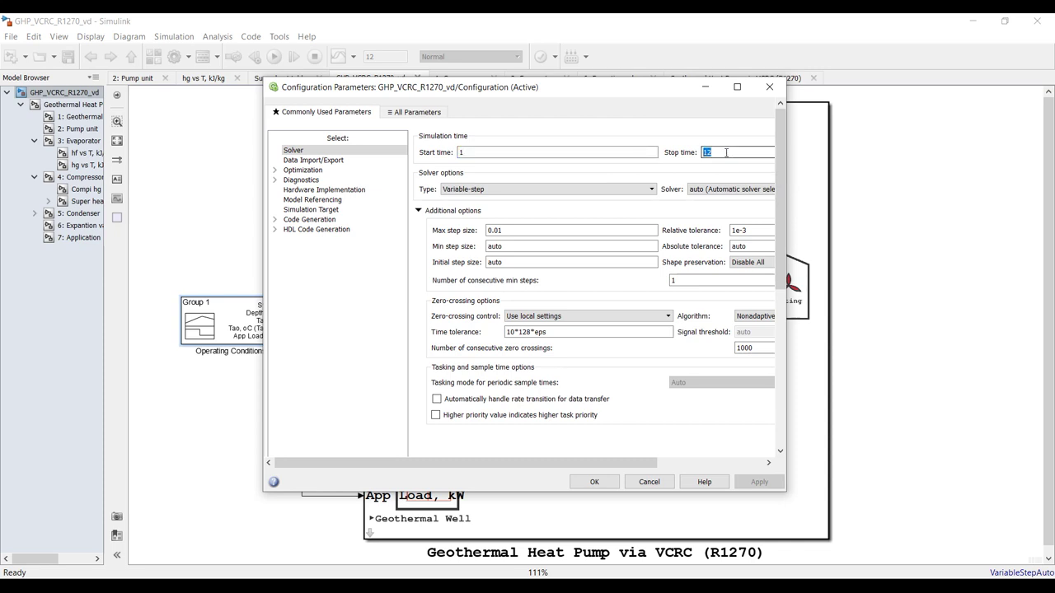
pyautogui.click(766, 89)
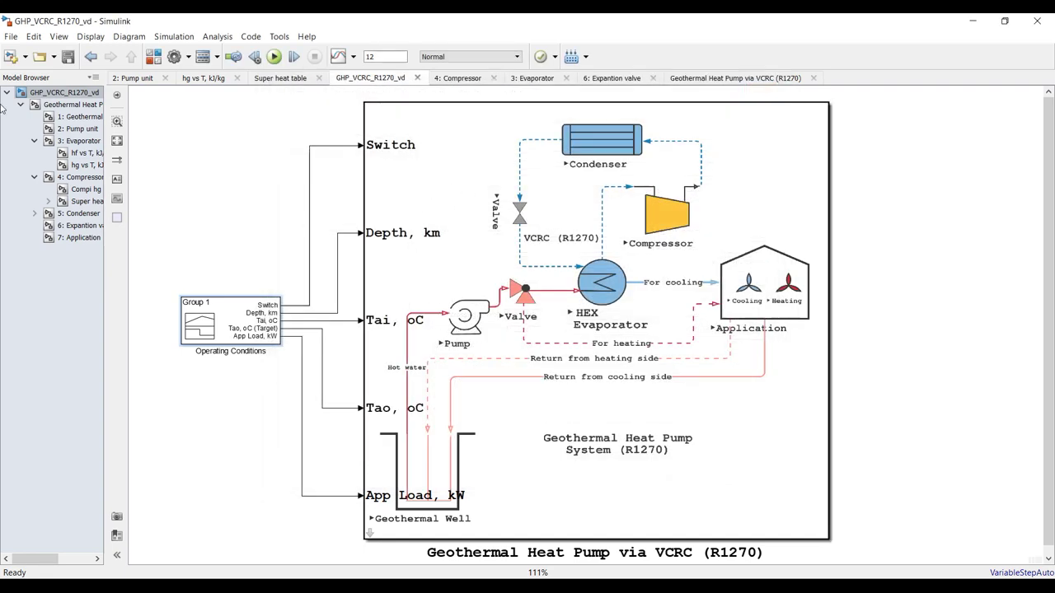
# - Open the Operating Conditions signals in a maximized window and examine the points of the Switch and Depth signals
pyautogui.doubleClick(225, 330)
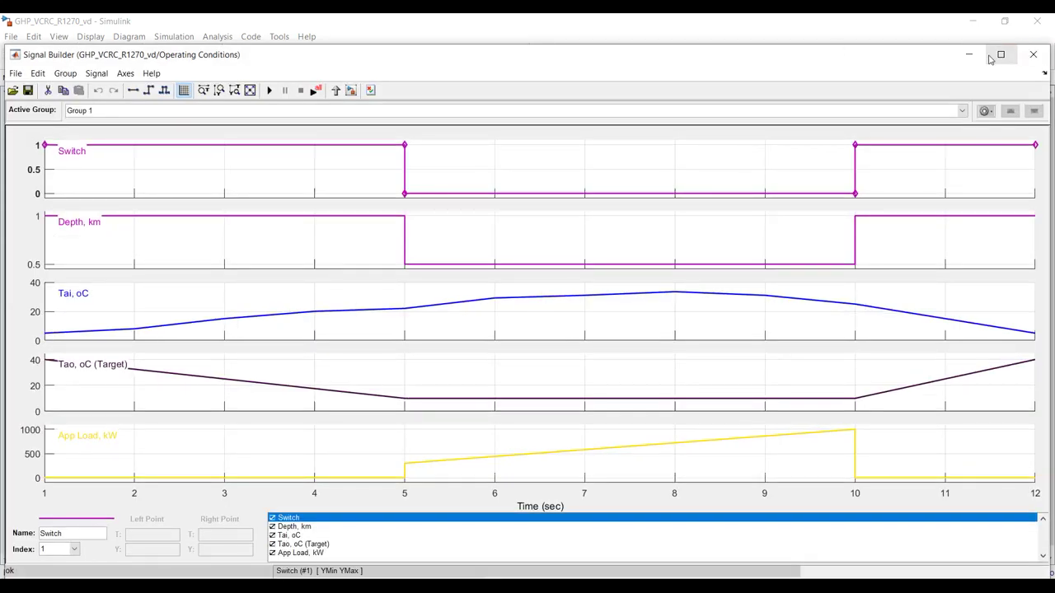
pyautogui.click(998, 56)
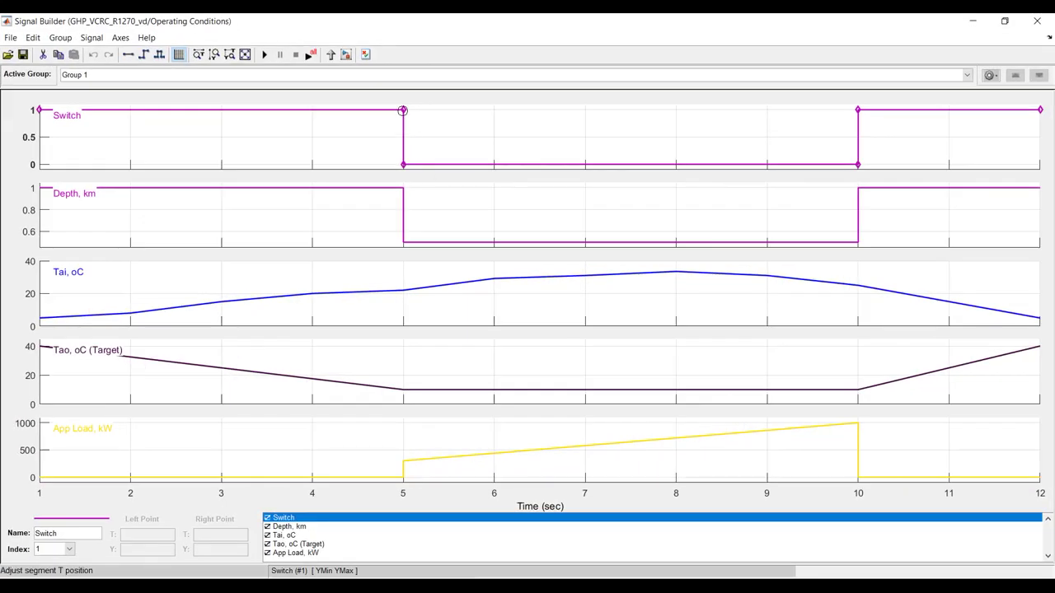
pyautogui.click(403, 109)
pyautogui.click(404, 165)
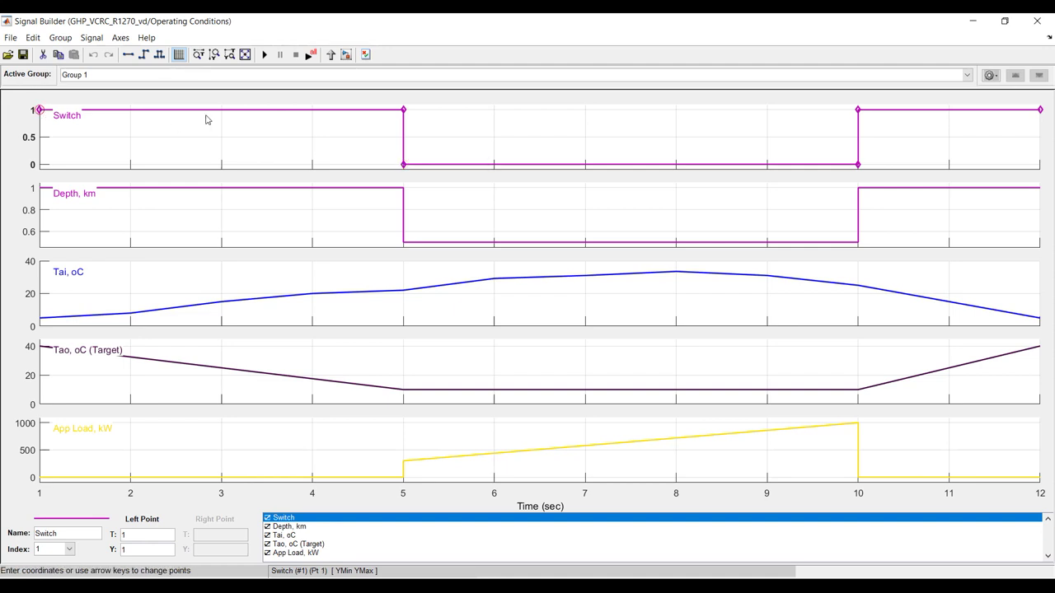
pyautogui.click(403, 110)
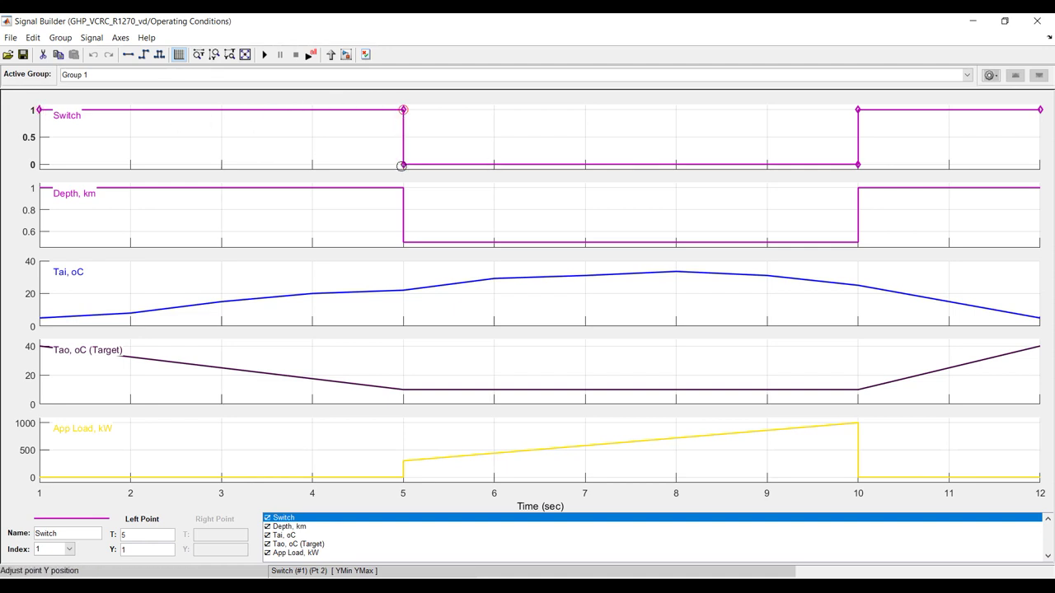
pyautogui.click(403, 165)
pyautogui.click(381, 189)
pyautogui.click(296, 189)
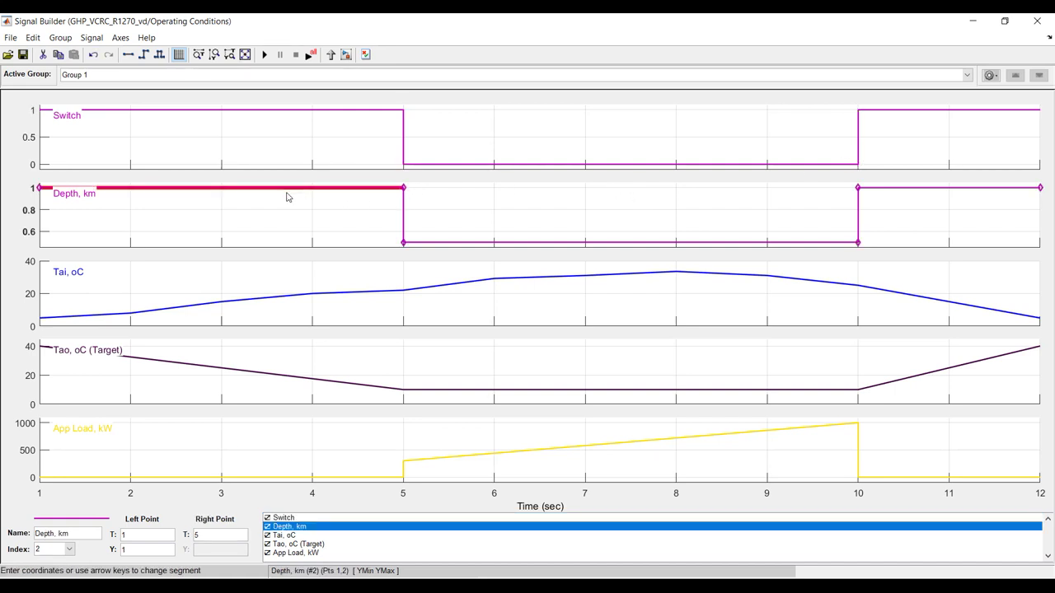
pyautogui.click(402, 242)
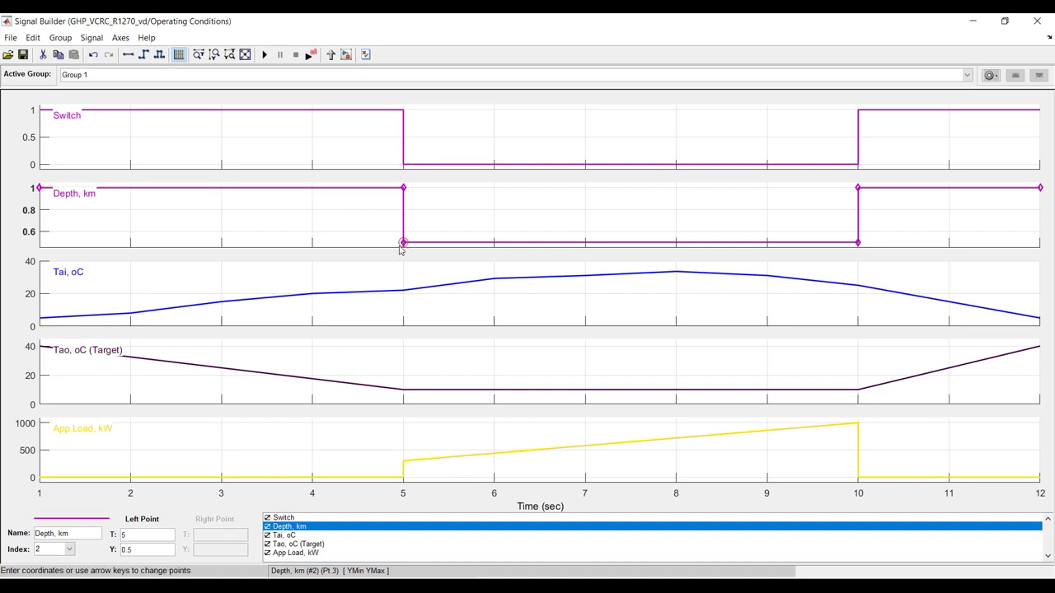
pyautogui.click(40, 189)
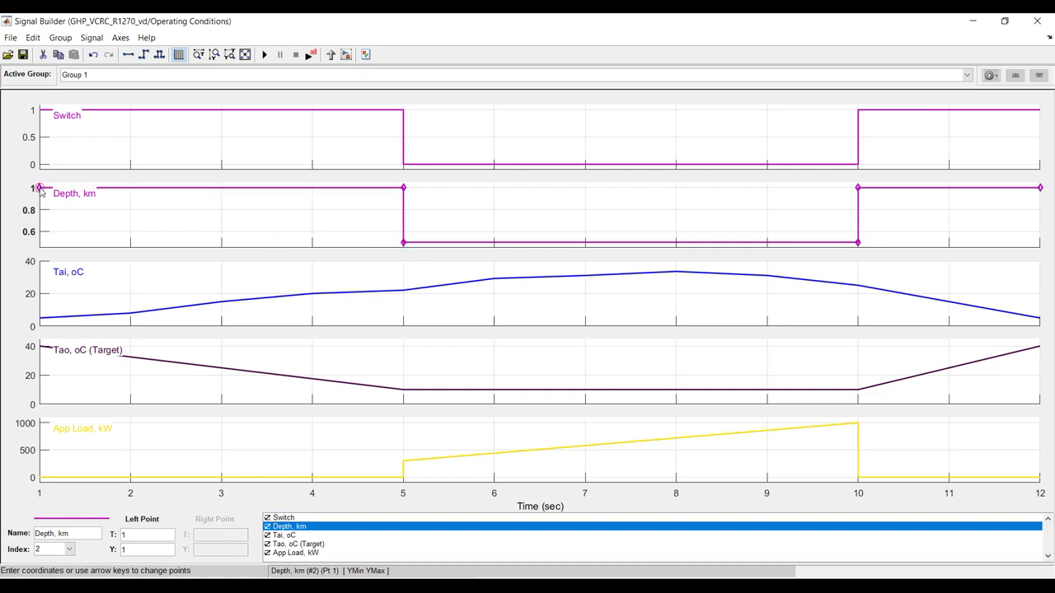
# - Set the Depth, km signal to 0.6 at its lower points at 5 and 10 seconds, and save the signals
pyautogui.click(403, 243)
pyautogui.doubleClick(135, 549)
pyautogui.write('6')
pyautogui.press('Return')
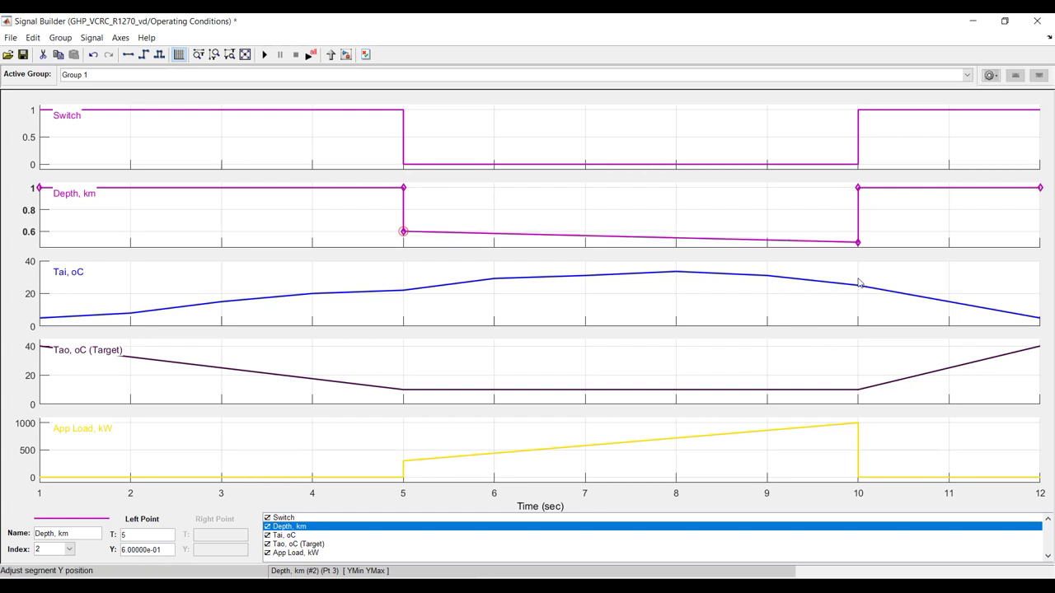
pyautogui.click(858, 244)
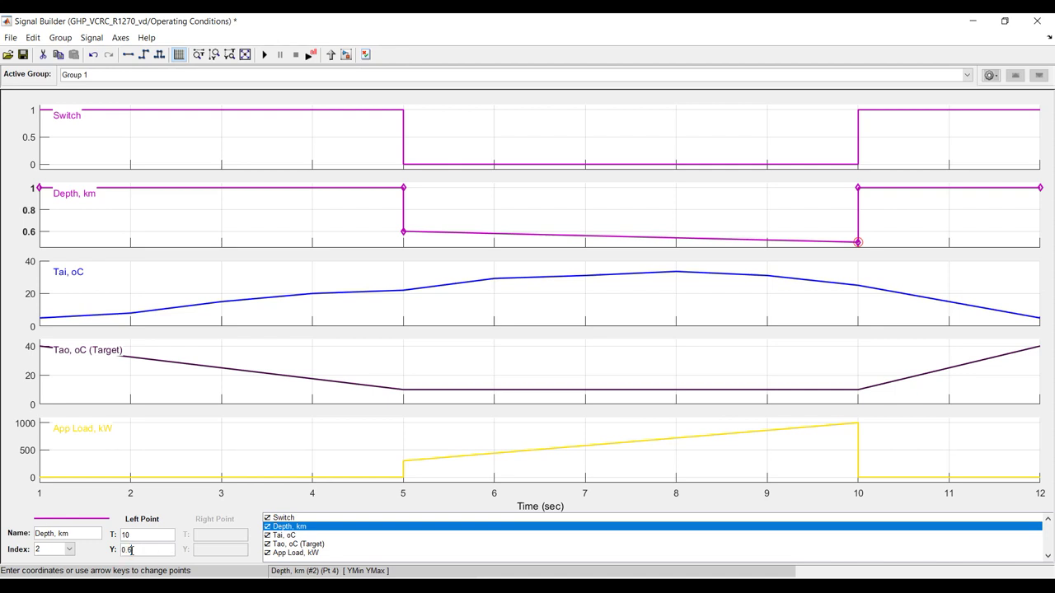
pyautogui.click(131, 550)
pyautogui.write('0.6')
pyautogui.click(144, 537)
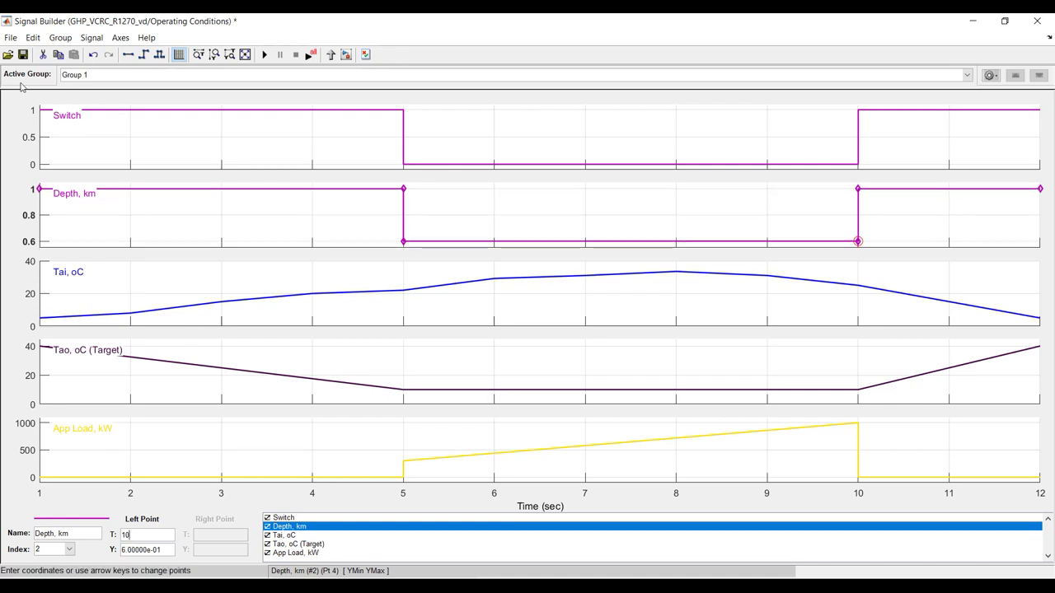
pyautogui.click(23, 56)
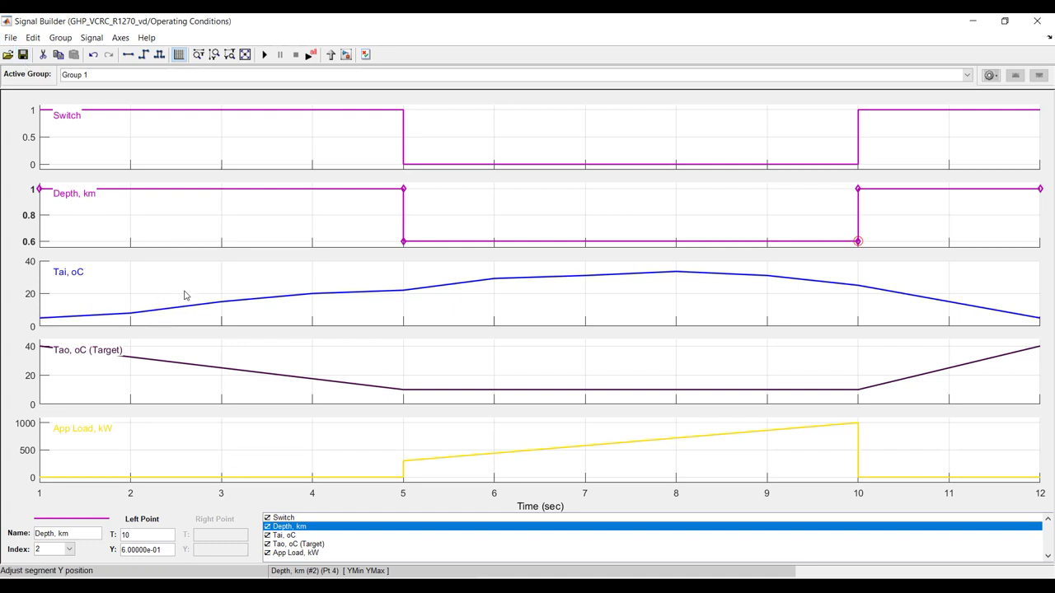
# - Examine the Tai, Tao (Target) and App Load signals, and close the Operating Conditions signal editor
pyautogui.click(179, 308)
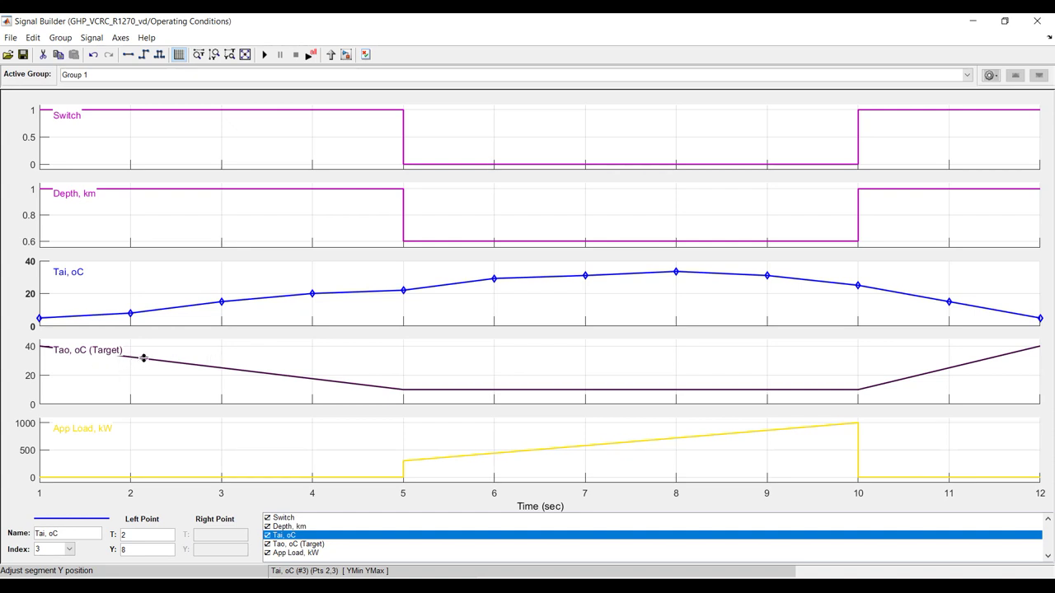
pyautogui.click(92, 354)
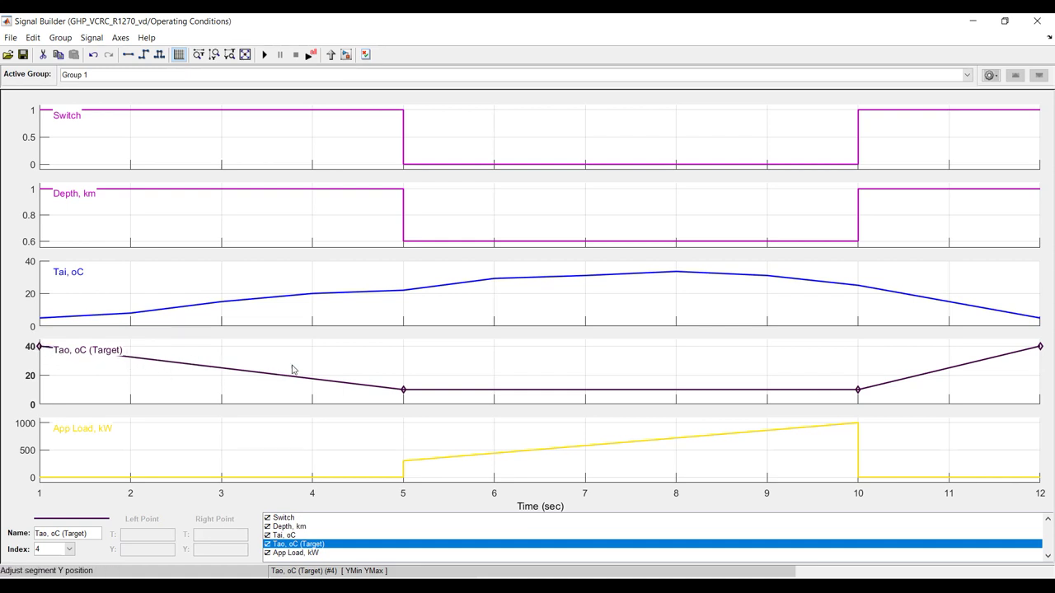
pyautogui.click(404, 389)
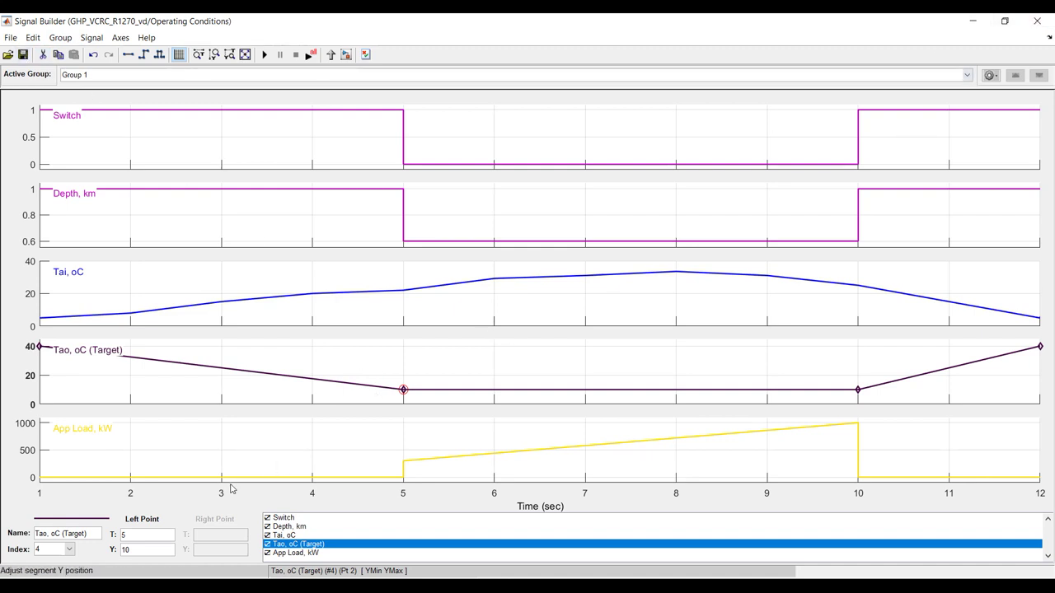
pyautogui.click(93, 478)
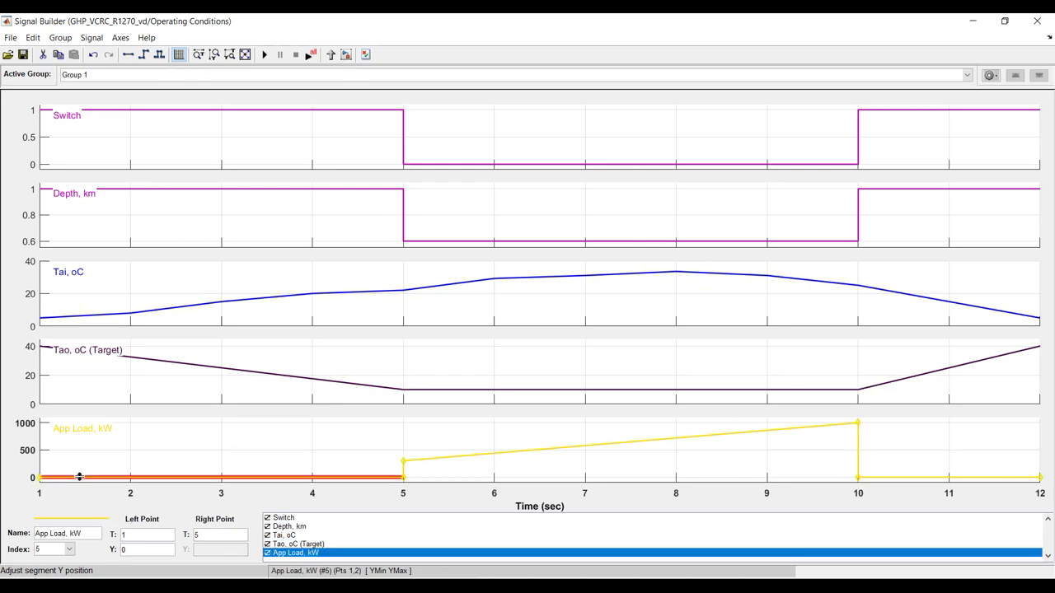
pyautogui.click(38, 478)
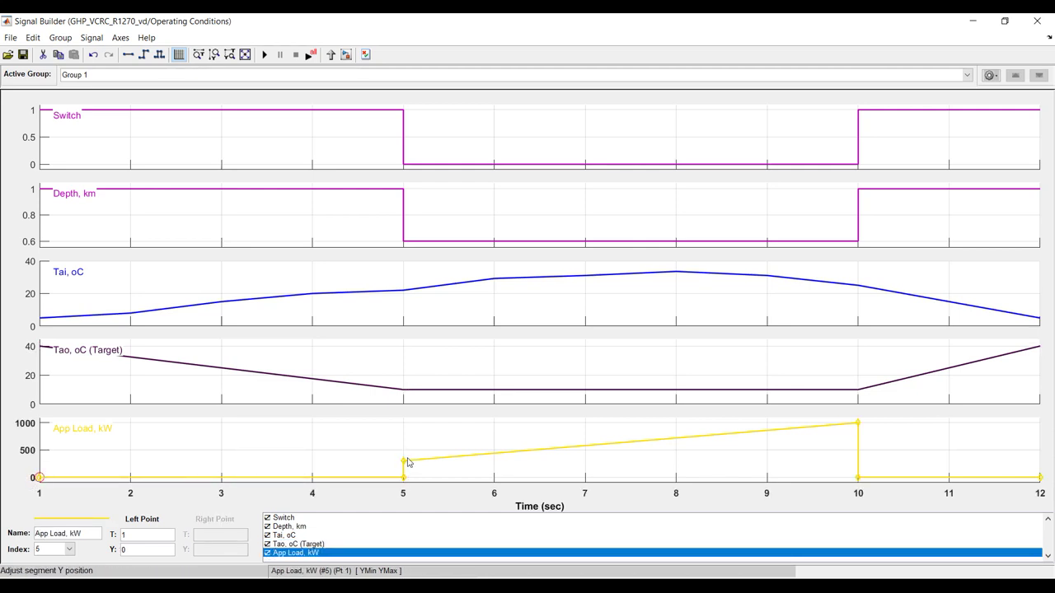
pyautogui.click(1037, 18)
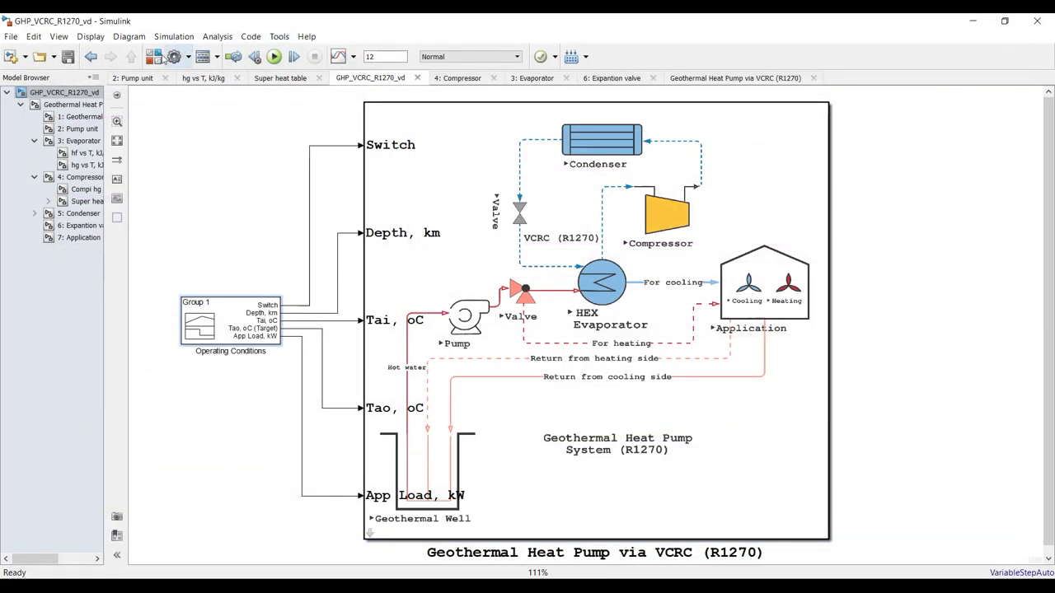
# - Run the simulation from the Geothermal Heat Pump subsystem and view the Geothermal Well, Pump unit and Evaporator results
pyautogui.click(74, 106)
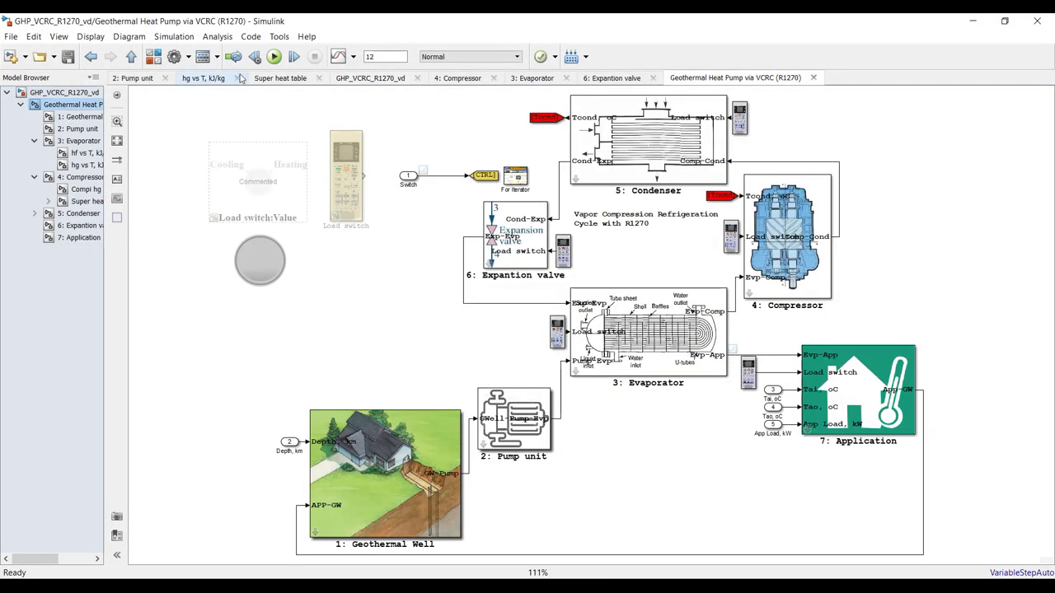
pyautogui.click(275, 57)
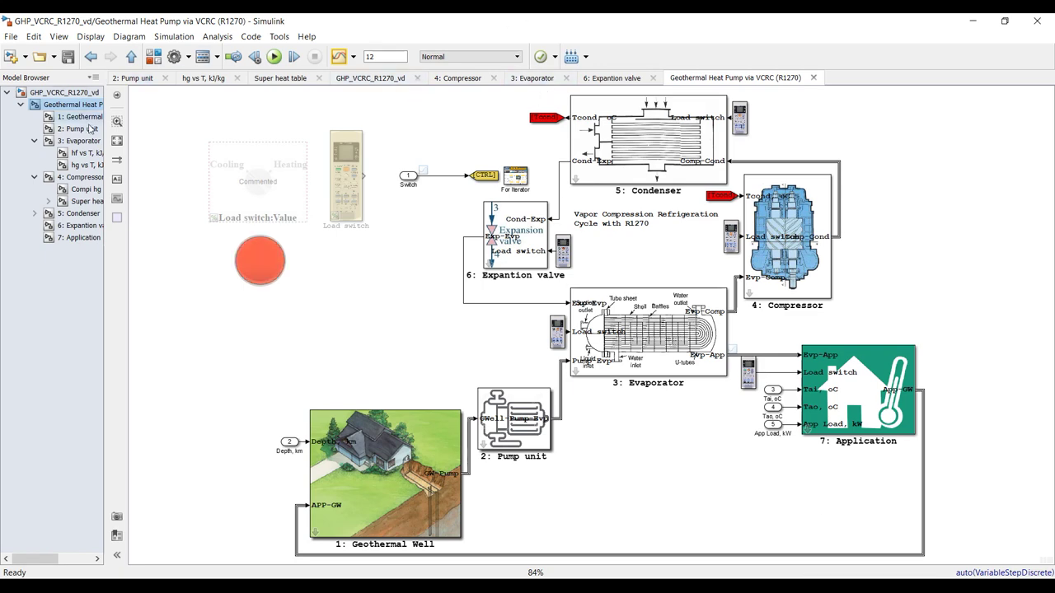
pyautogui.click(82, 117)
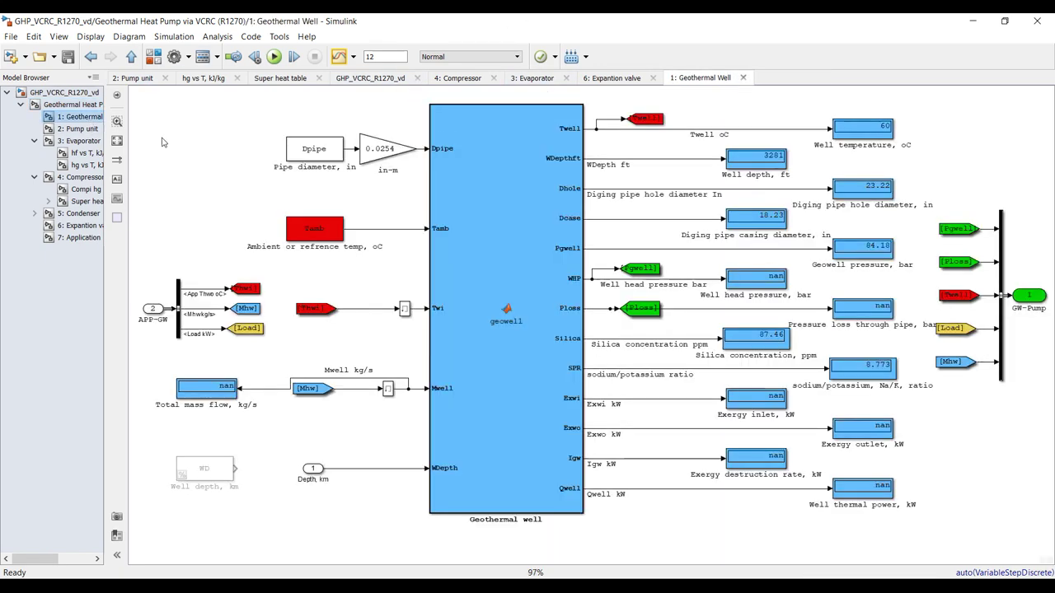
pyautogui.click(80, 130)
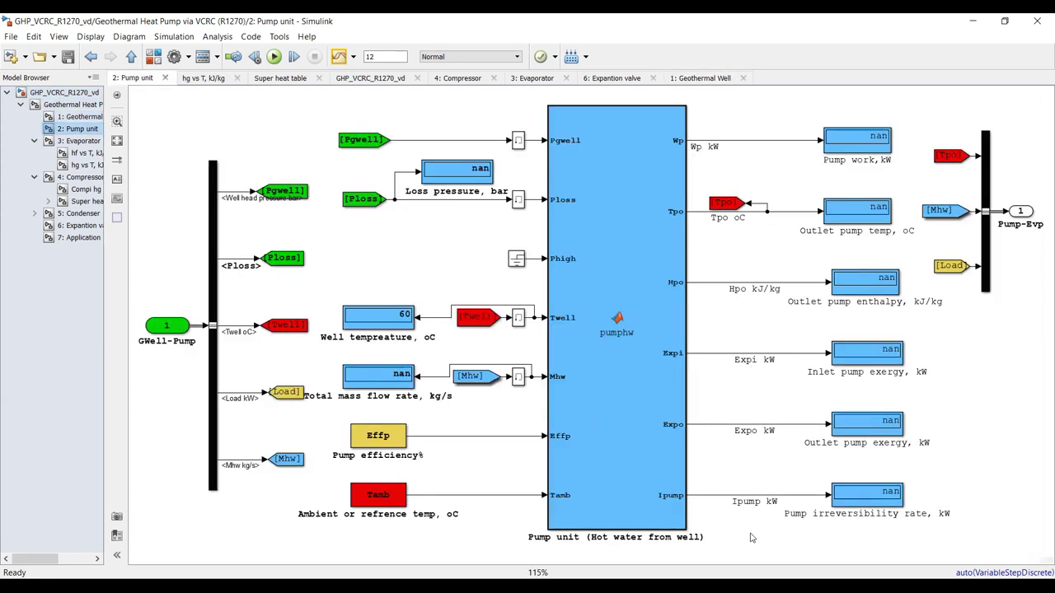
pyautogui.click(85, 143)
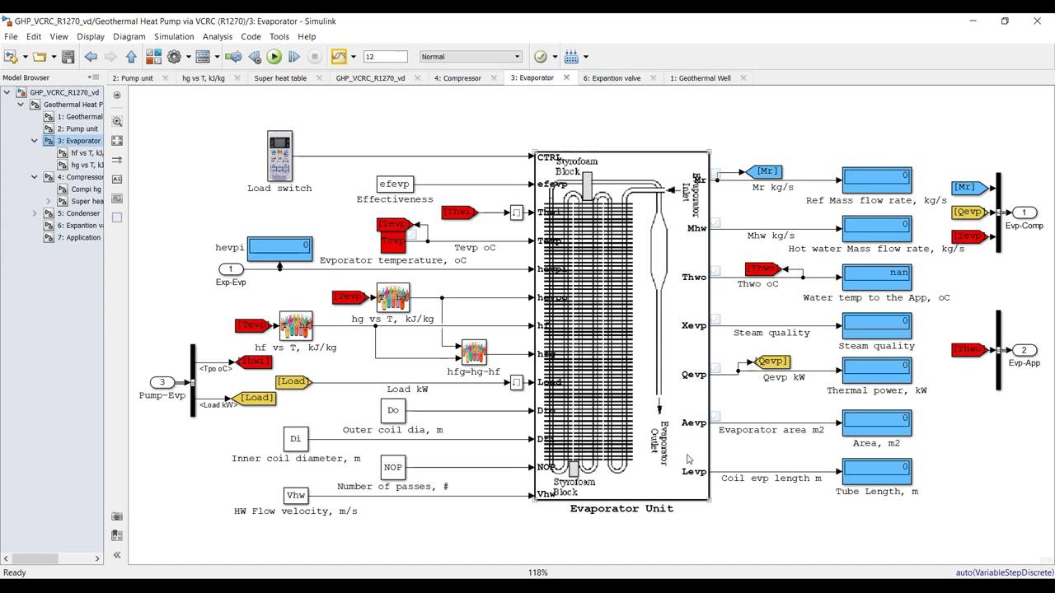
# - Open the Simulation Data Inspector maximized and plot Mr kg/s from the GHP_VCRC_R1270_vd run in the first subplot
pyautogui.click(340, 58)
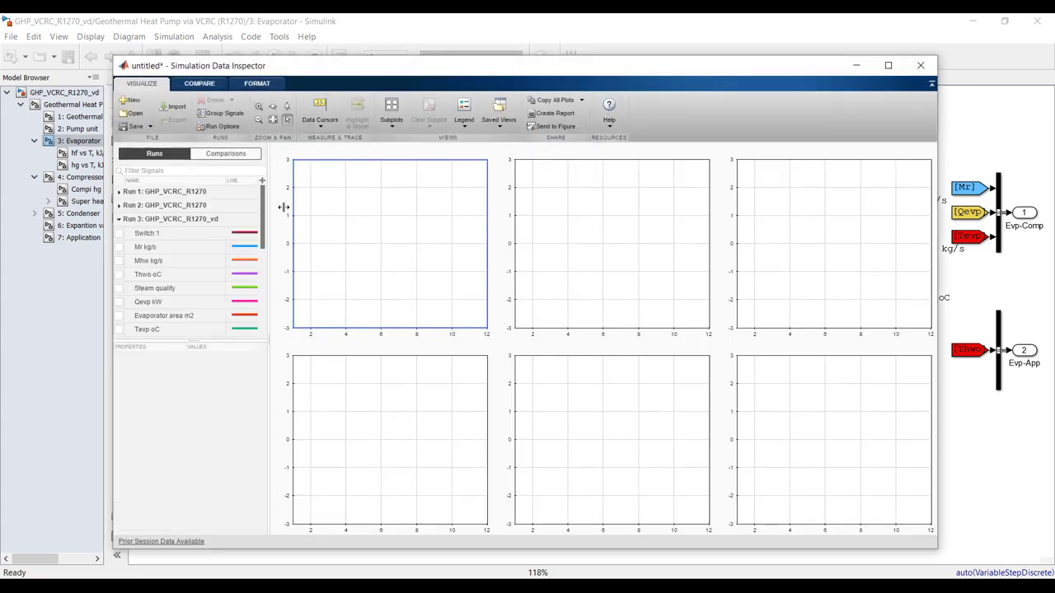
pyautogui.click(119, 248)
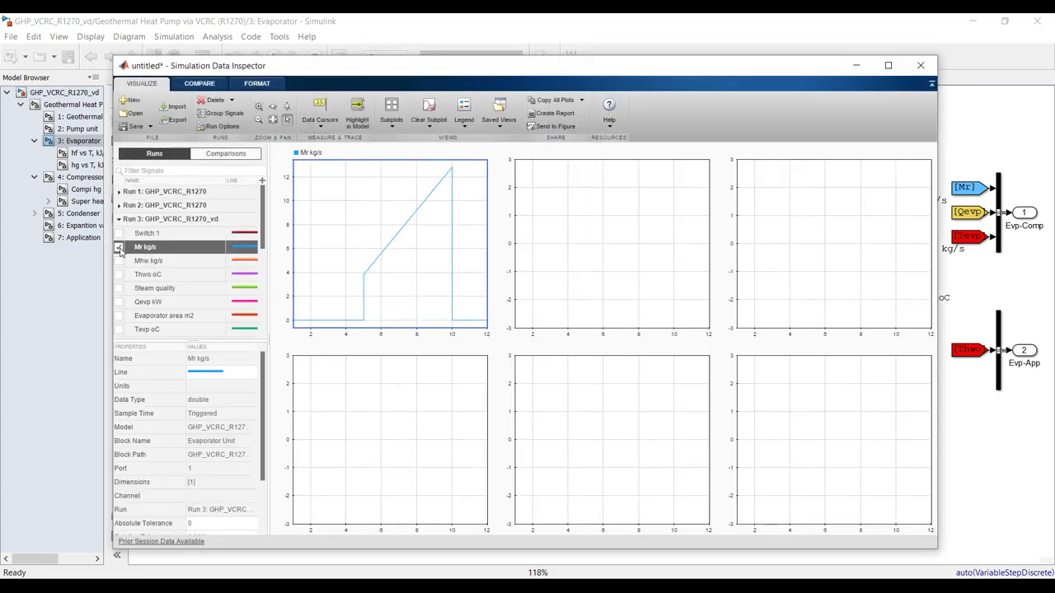
pyautogui.click(887, 65)
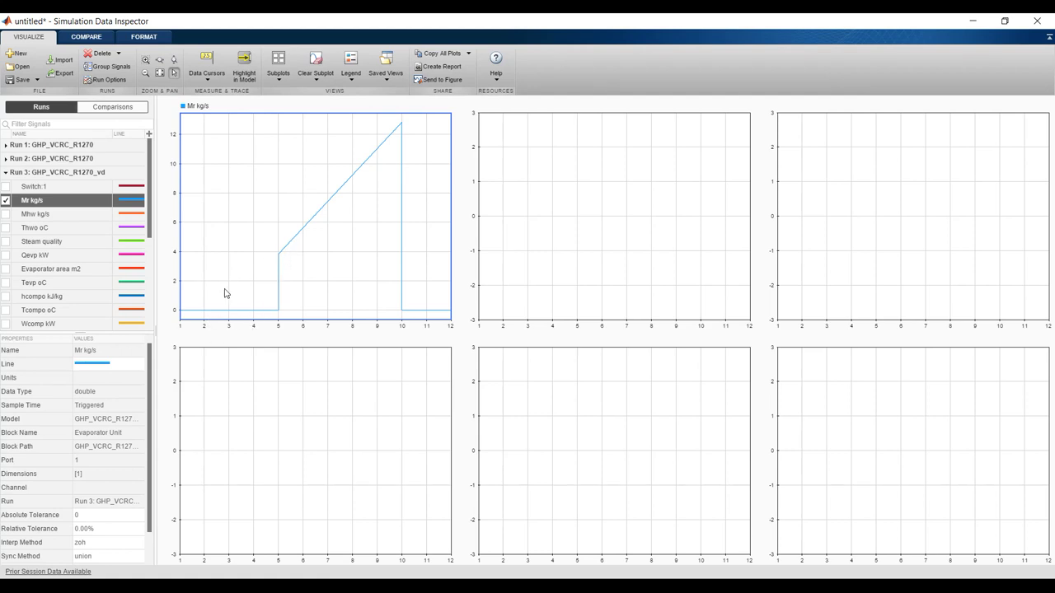
pyautogui.click(276, 317)
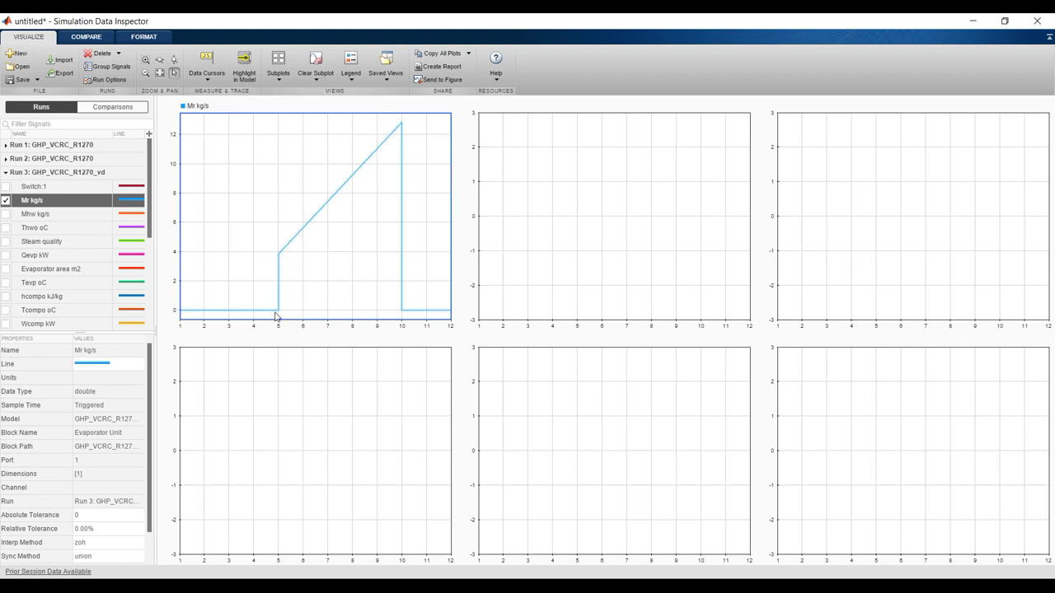
pyautogui.click(276, 317)
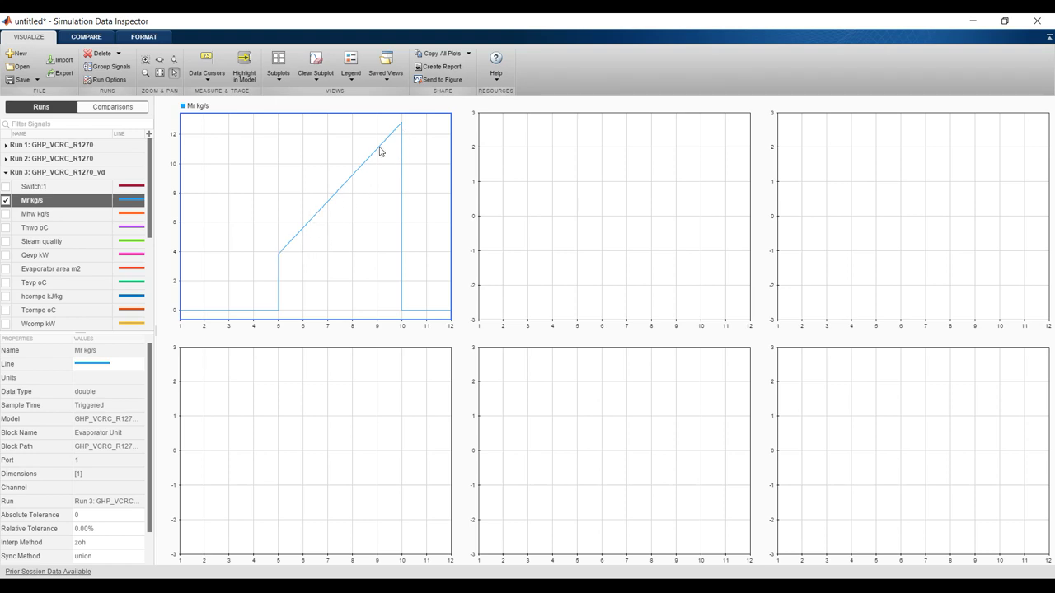
# - Try the Mhw kg/s and Thwo oC signals in the second subplot, and keep only Steam quality plotted there
pyautogui.click(491, 182)
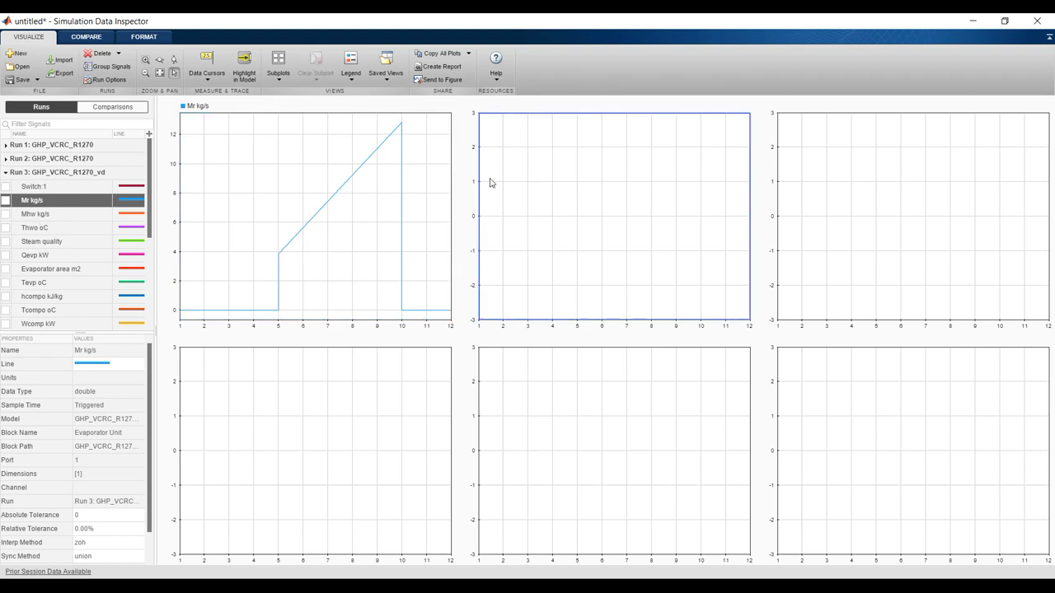
pyautogui.click(6, 214)
pyautogui.click(5, 214)
pyautogui.click(5, 229)
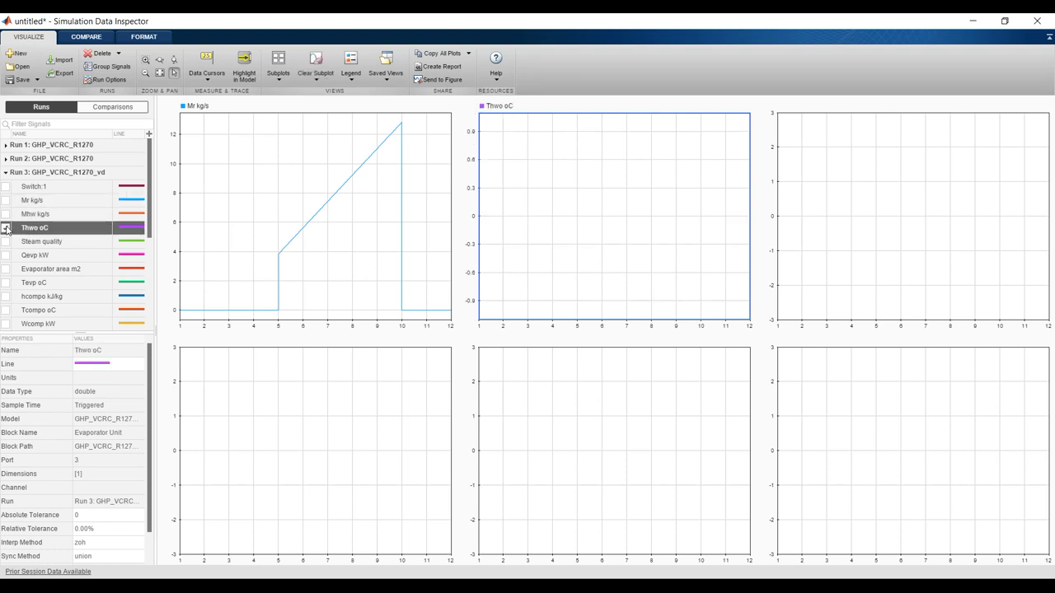
pyautogui.click(6, 228)
pyautogui.click(6, 241)
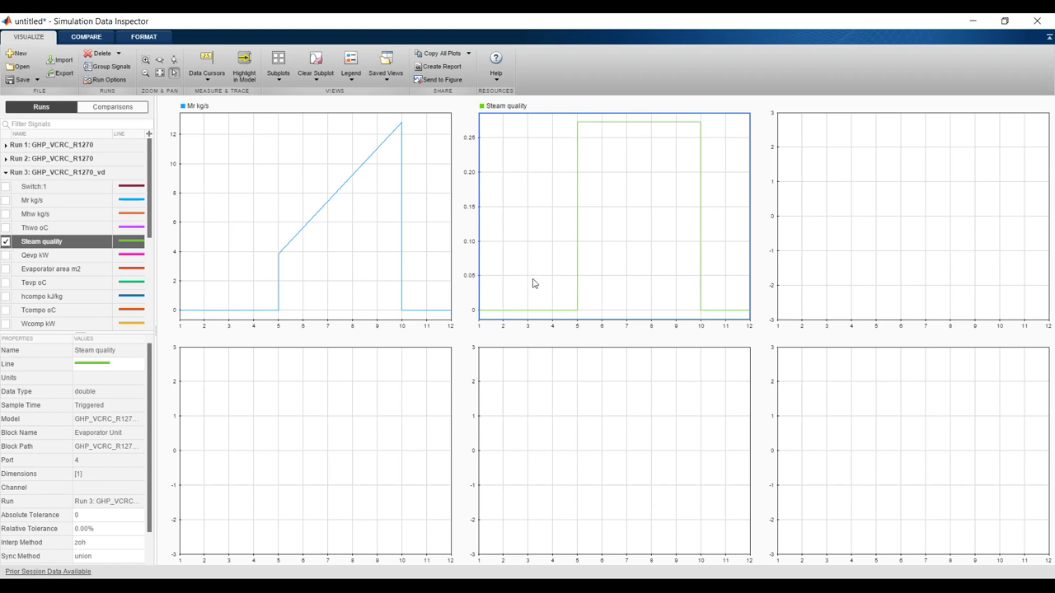
# - Plot Qevp kW in the third subplot, and Tevp oC and Wcomp kW in the fourth, enlarging the signal list
pyautogui.click(838, 168)
pyautogui.click(6, 255)
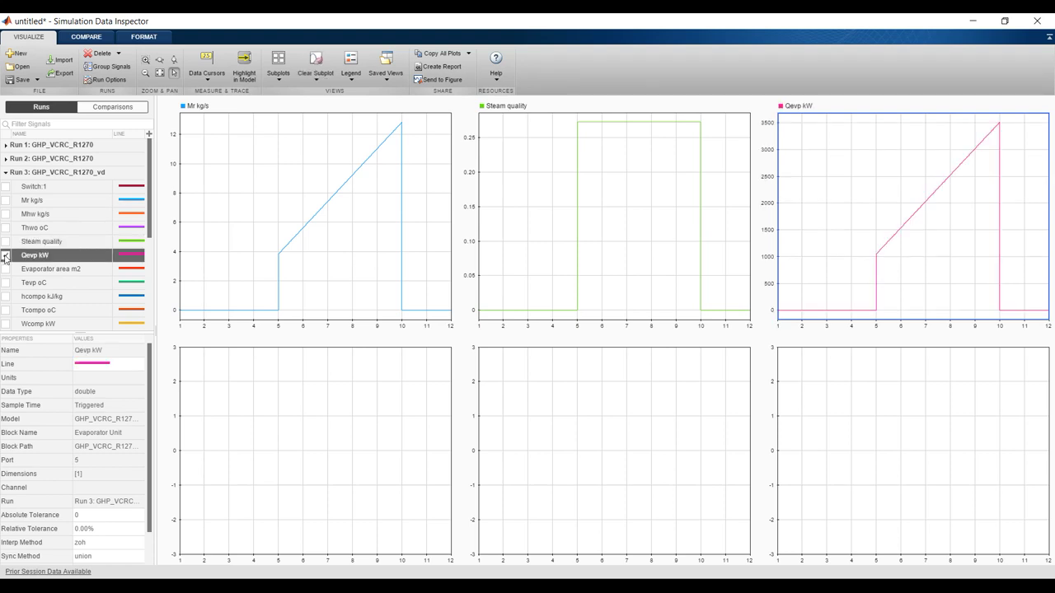
pyautogui.click(342, 454)
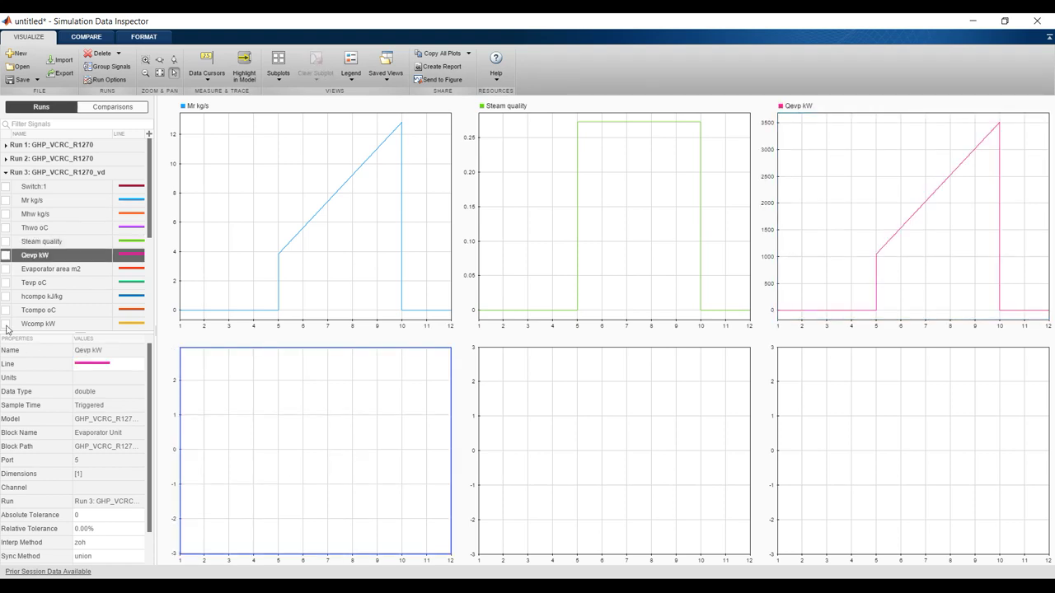
pyautogui.click(6, 283)
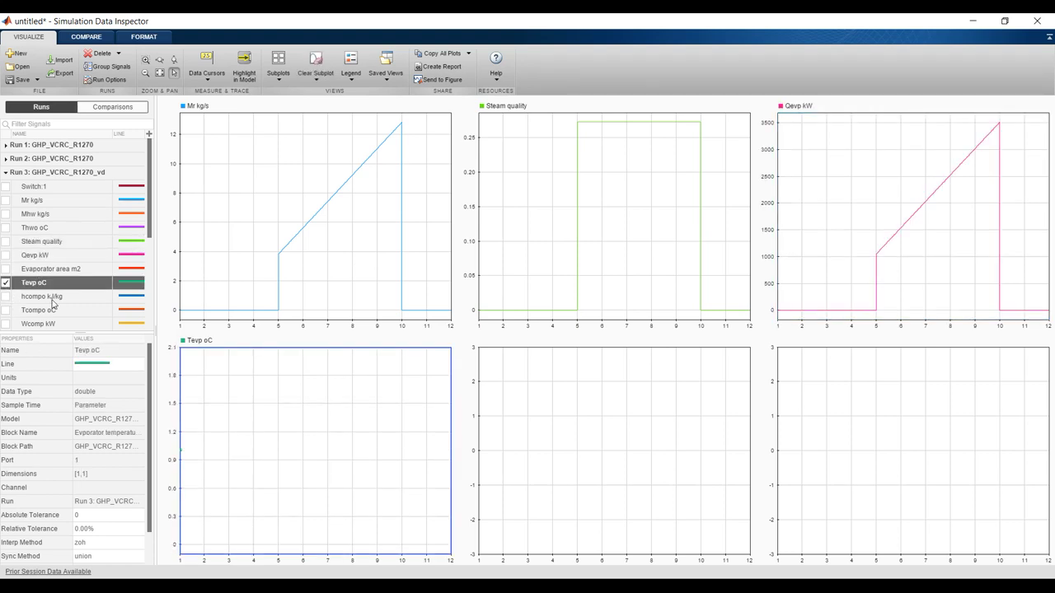
pyautogui.moveTo(68, 333); pyautogui.dragTo(68, 473)
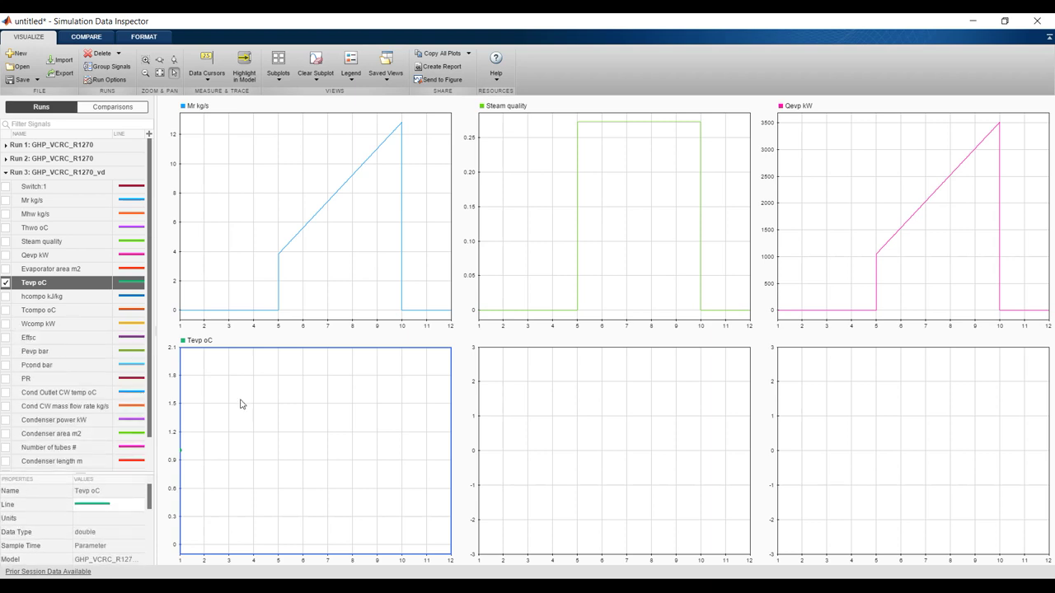
pyautogui.click(6, 324)
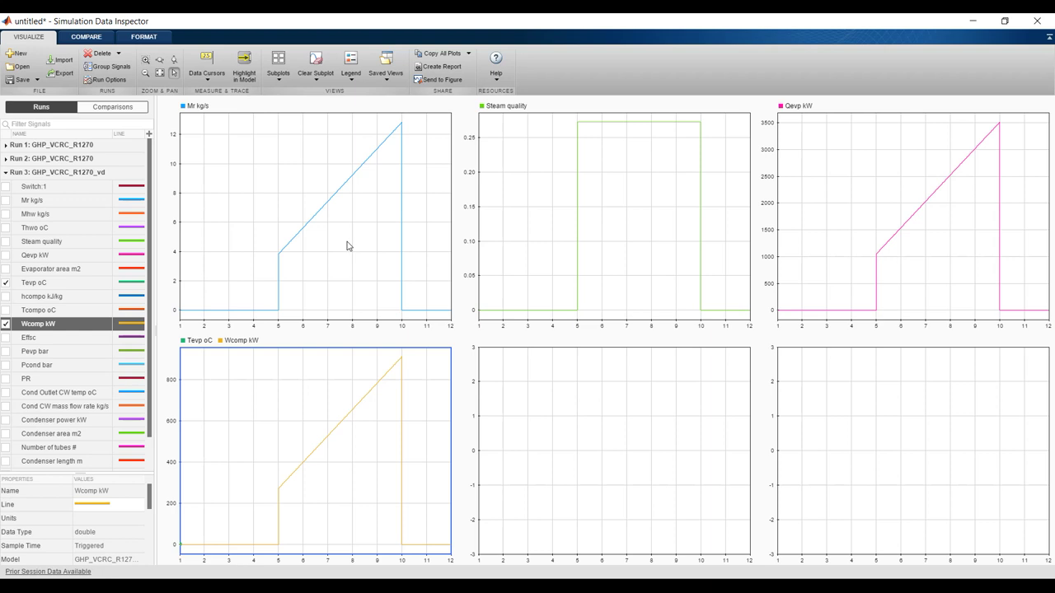
# - Replace Tevp oC with Qevp kW in the fourth subplot, alongside Wcomp kW
pyautogui.click(4, 284)
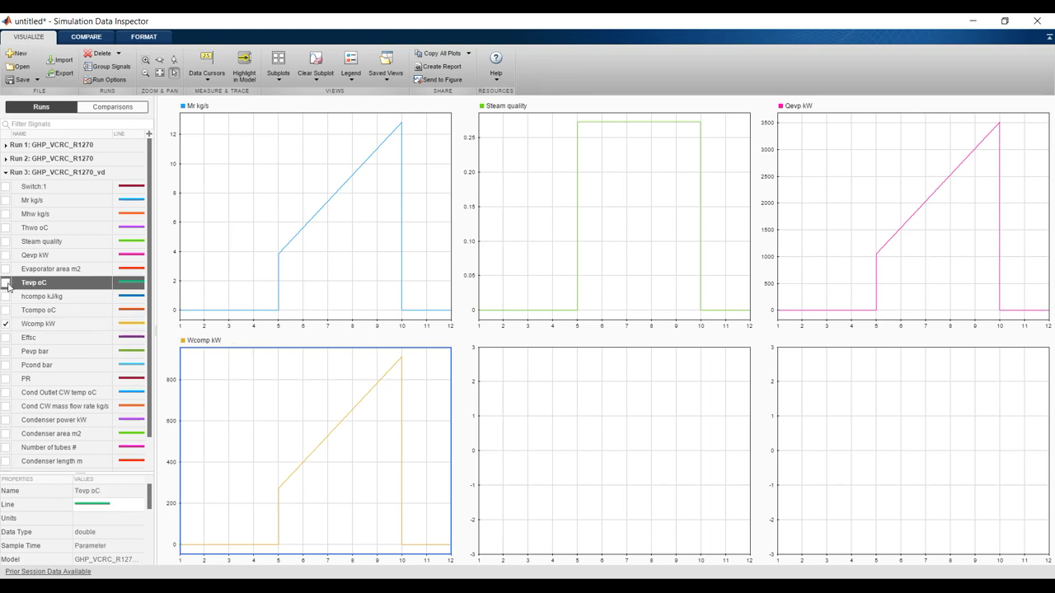
pyautogui.click(6, 260)
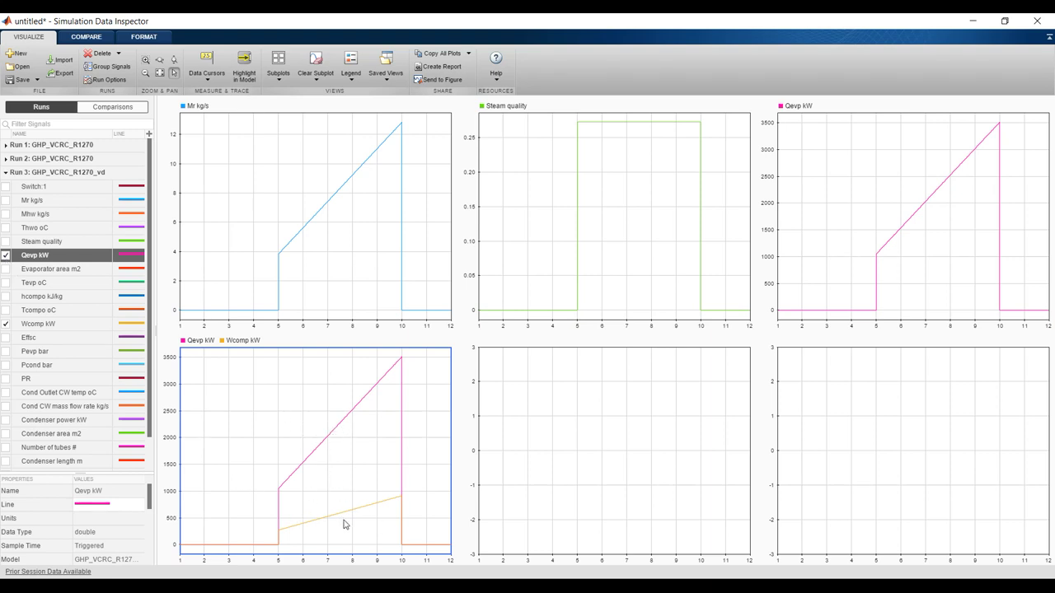
# - Try the PR and Uc W/m2oC signals in the fifth subplot
pyautogui.click(536, 429)
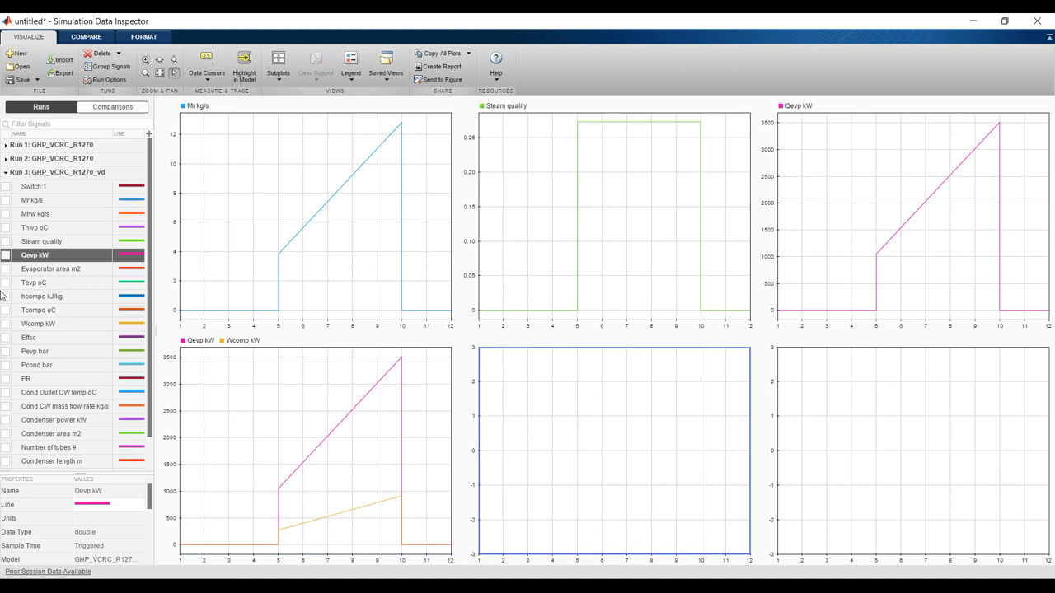
pyautogui.click(6, 379)
pyautogui.click(6, 380)
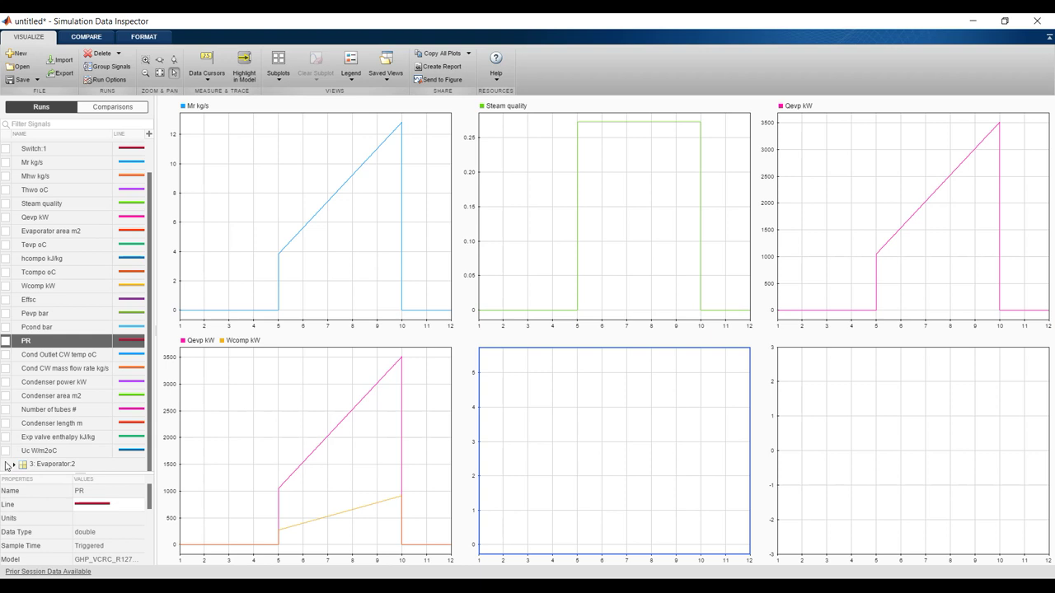
pyautogui.click(6, 451)
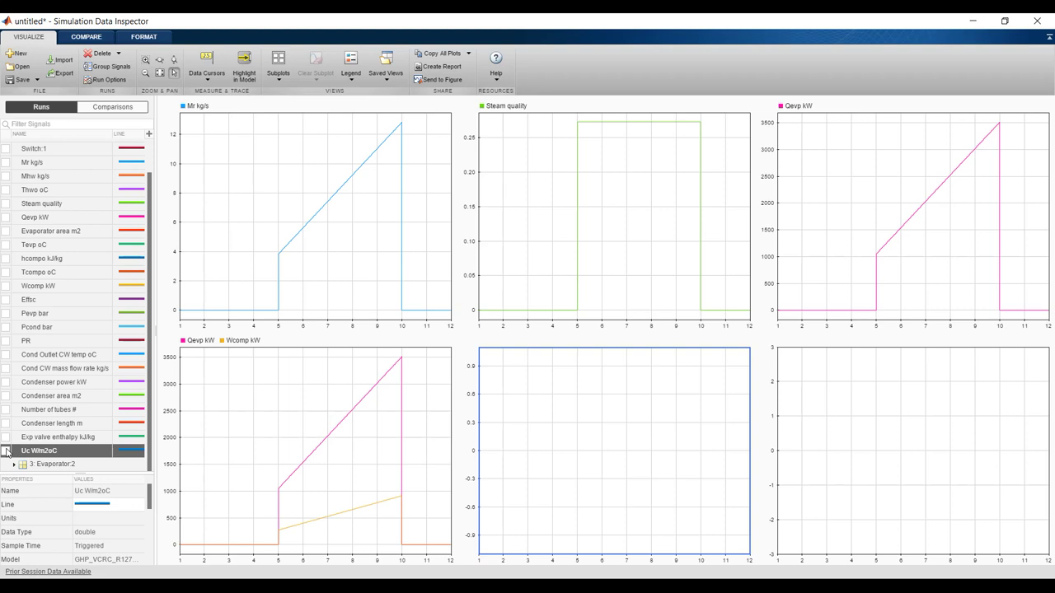
# - Close the Simulation Data Inspector and set the Twell oC signal in the Geothermal Well subsystem to stream to the Data Inspector
pyautogui.click(1045, 19)
pyautogui.click(79, 118)
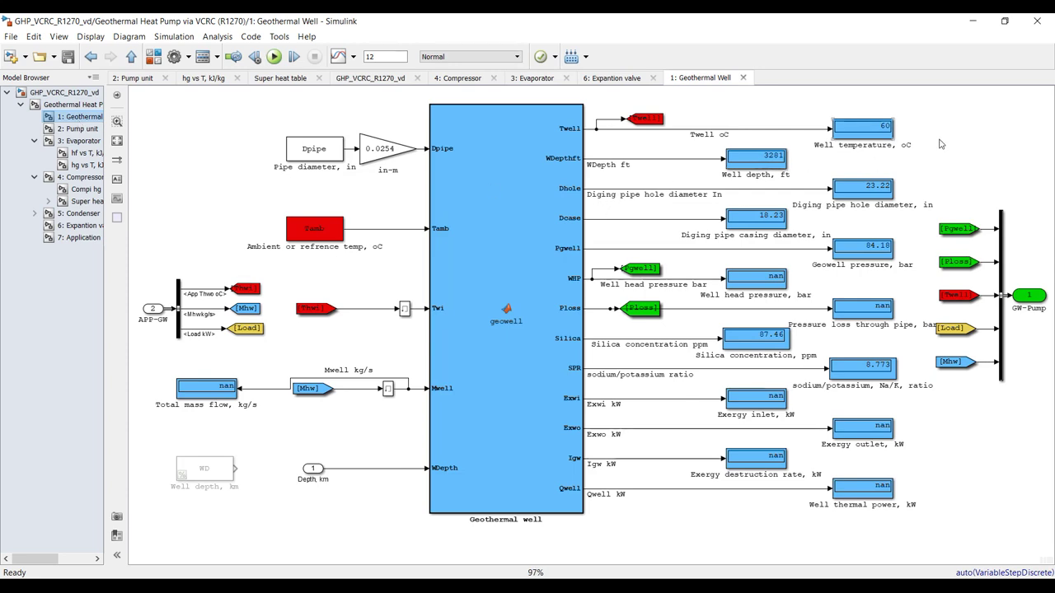
pyautogui.moveTo(960, 97); pyautogui.dragTo(816, 141)
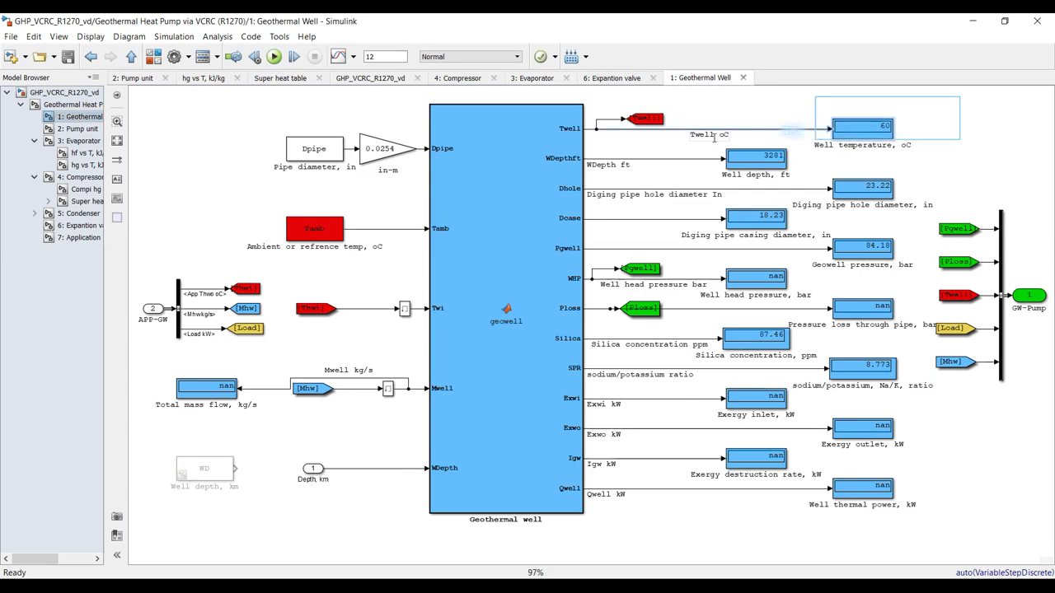
pyautogui.click(676, 141)
pyautogui.click(681, 131)
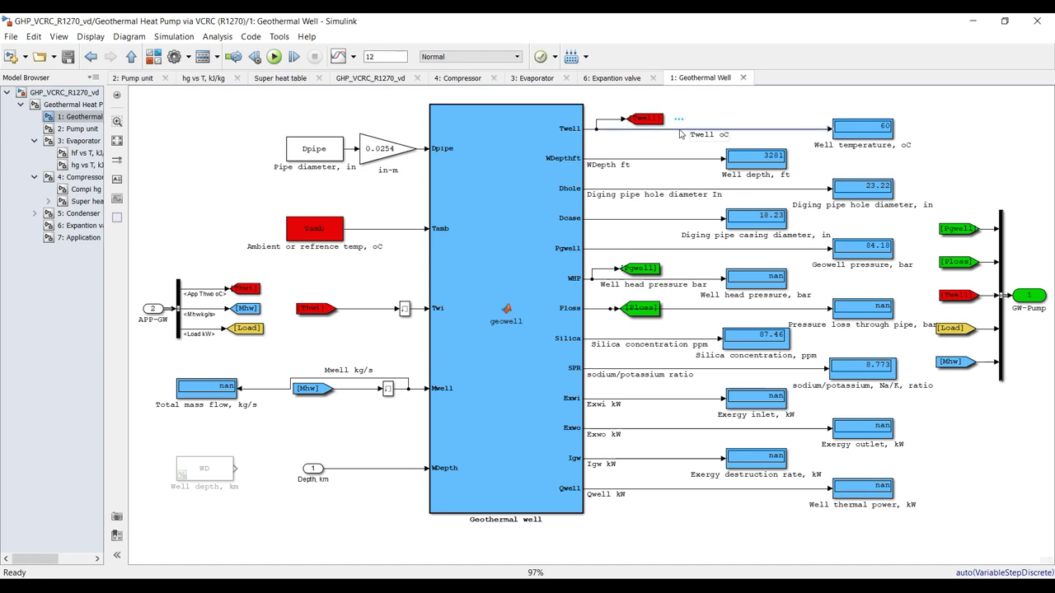
pyautogui.click(993, 140)
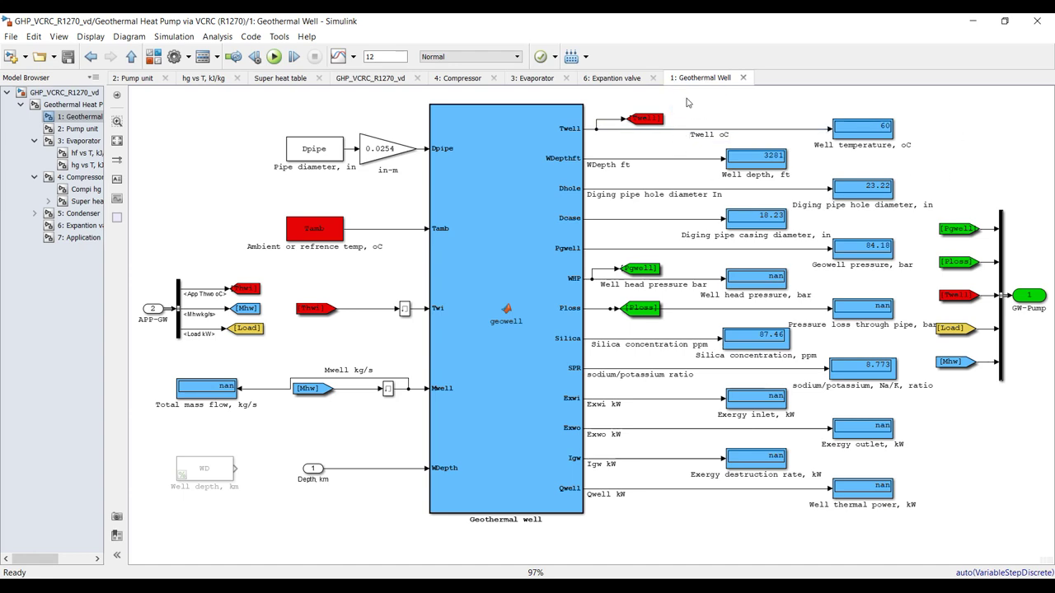
pyautogui.moveTo(682, 100); pyautogui.dragTo(685, 158)
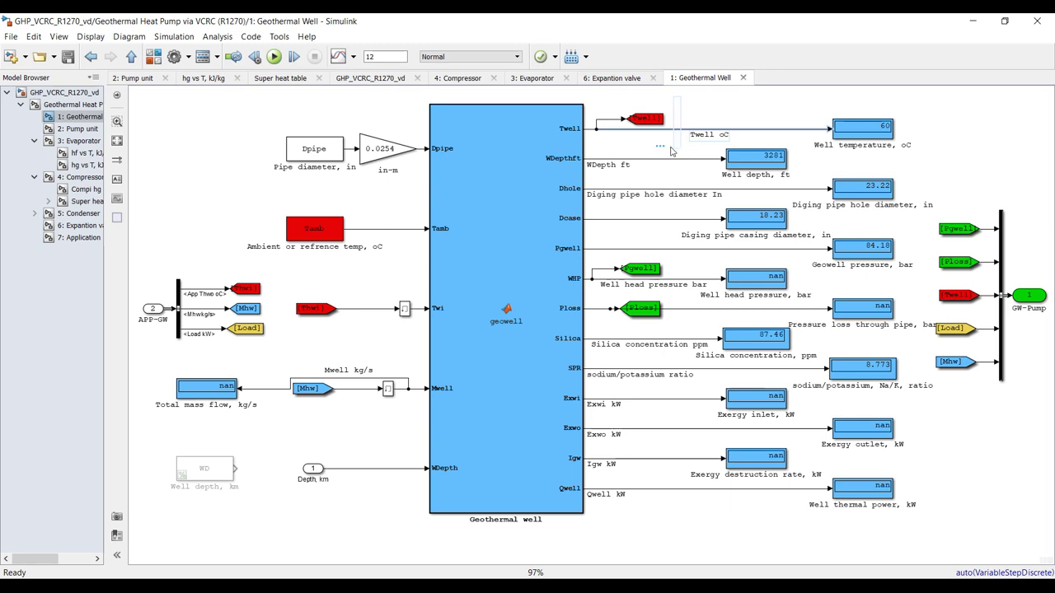
pyautogui.click(353, 58)
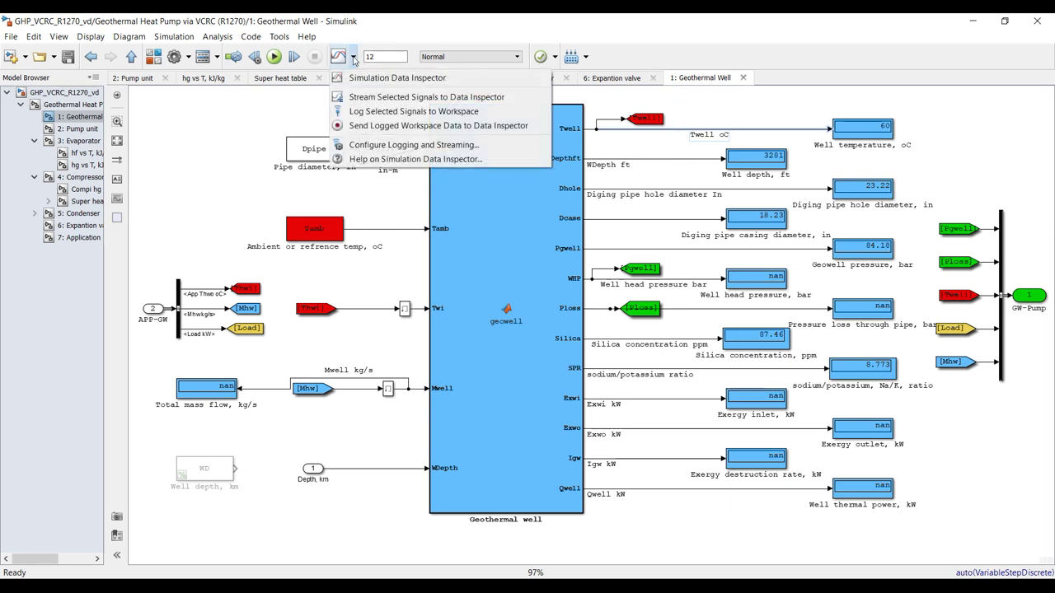
pyautogui.click(397, 97)
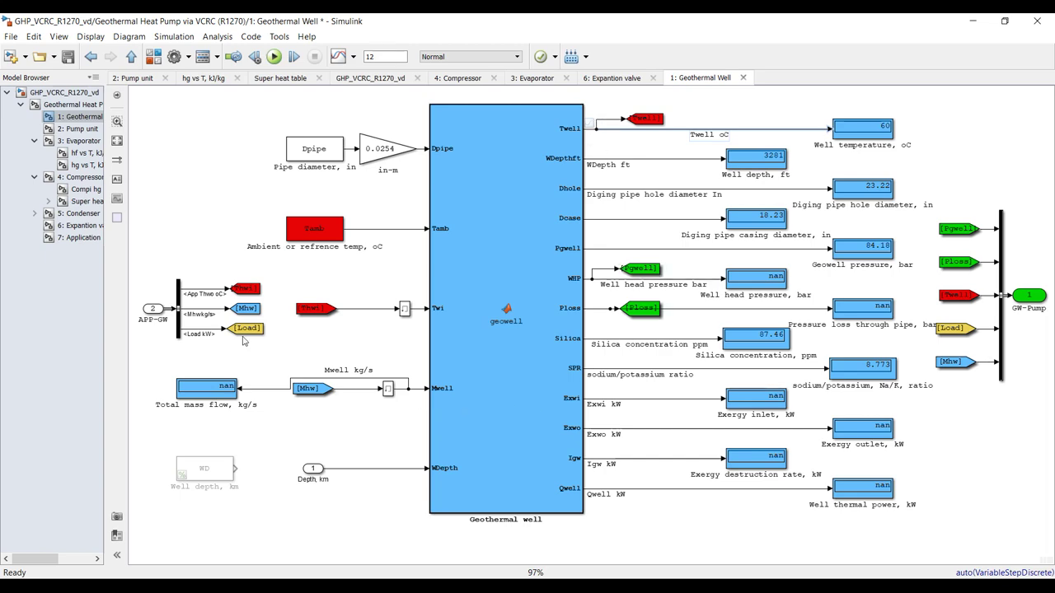
# - Return to the model's top level and move the Operating Conditions block slightly farther from the Geothermal Heat Pump block
pyautogui.click(73, 104)
pyautogui.click(73, 93)
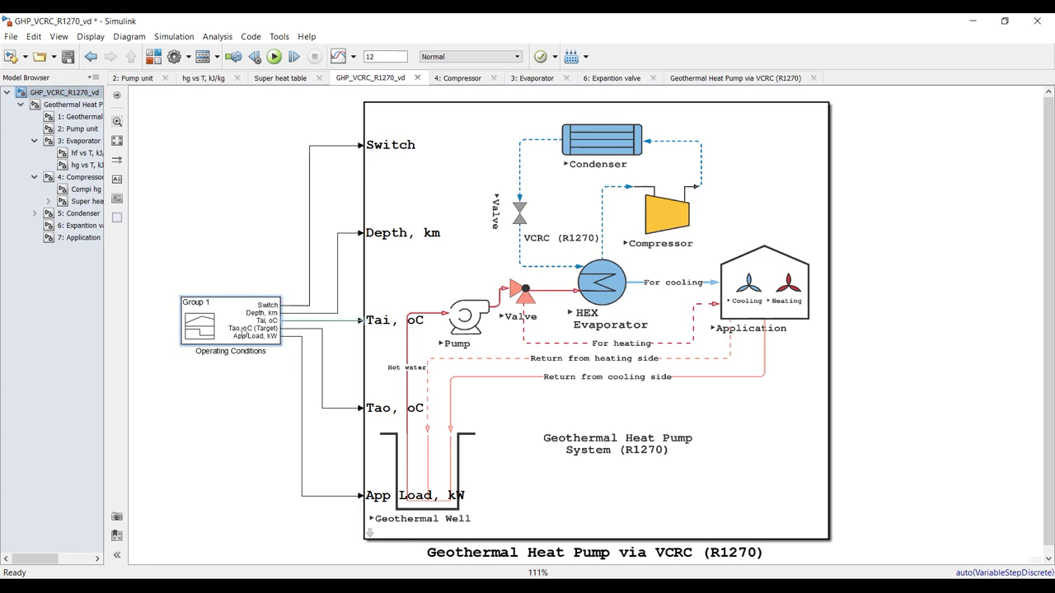
pyautogui.moveTo(248, 330); pyautogui.dragTo(209, 330)
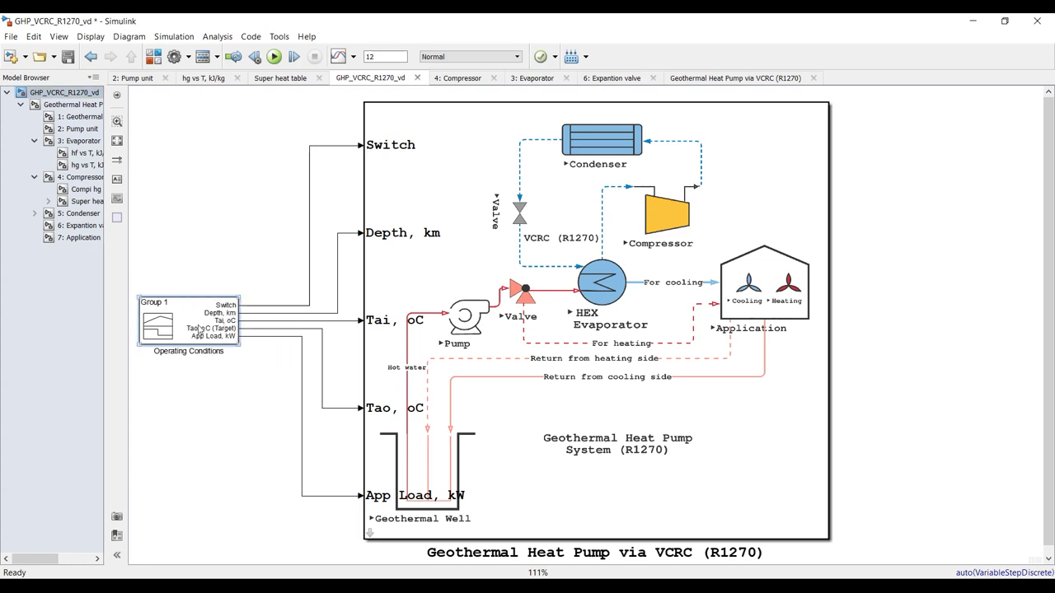
pyautogui.moveTo(206, 328); pyautogui.dragTo(229, 328)
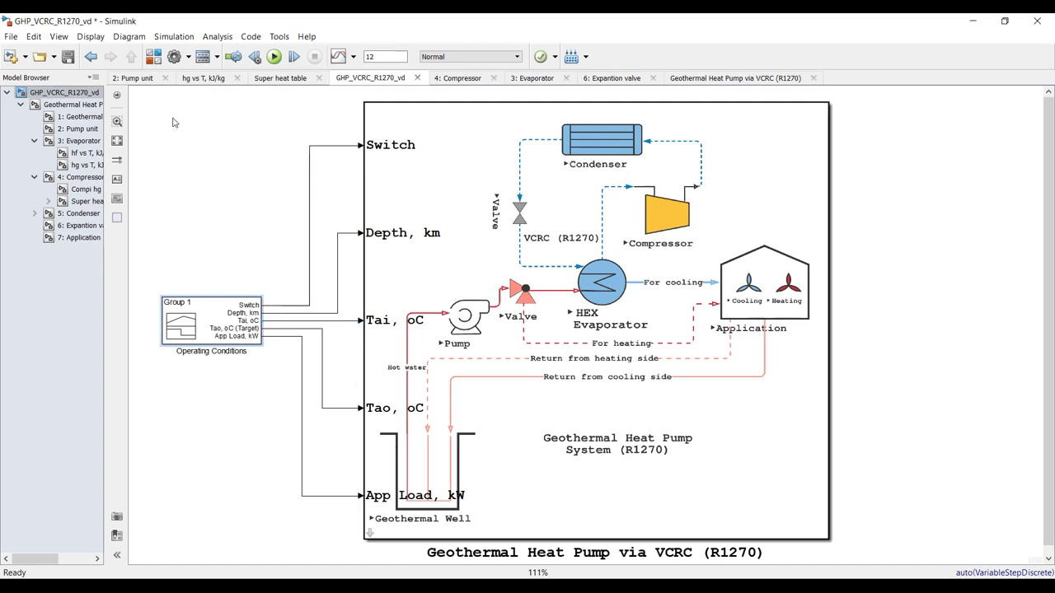